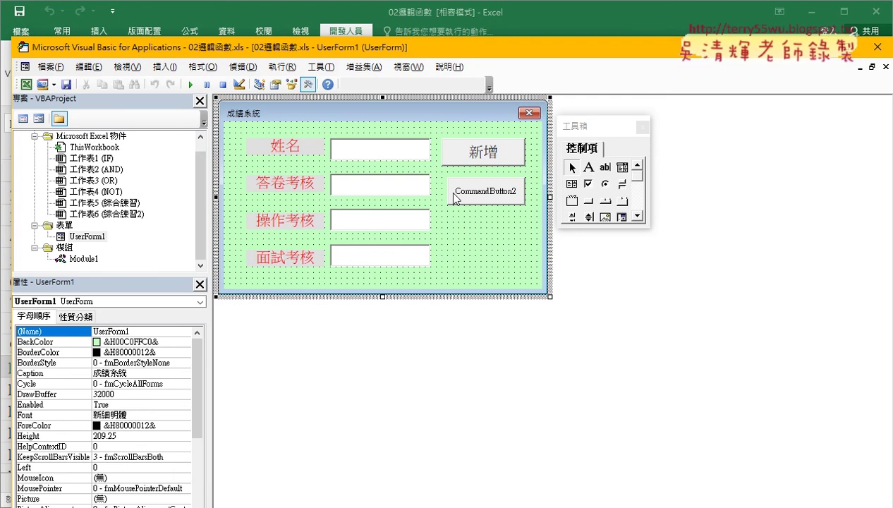
Delete the spare CommandButton2 and Ctrl-drag a copy of the 新增 button just below it
{"action": "left_click", "coordinate": [452, 197]}
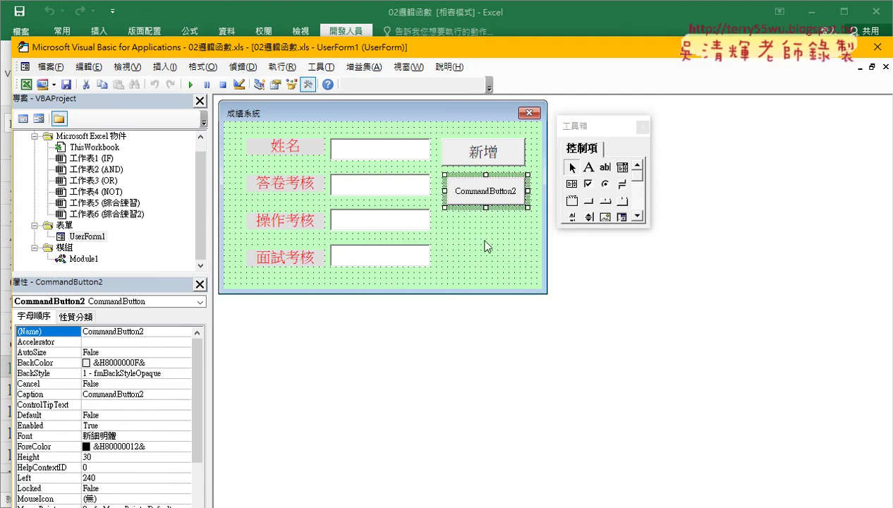
{"action": "key", "text": "Delete"}
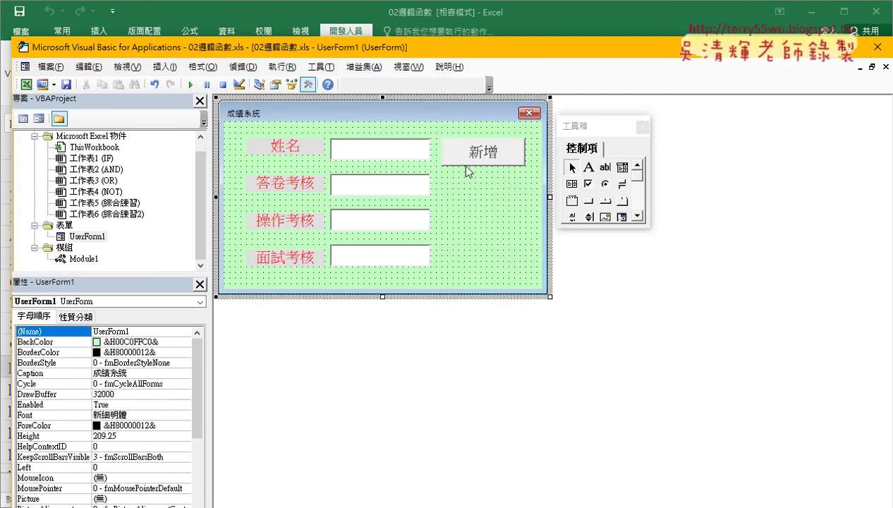
{"action": "right_click", "coordinate": [466, 171]}
{"action": "left_click", "coordinate": [448, 191]}
{"action": "left_click_drag", "start_coordinate": [480, 164], "coordinate": [481, 194]}
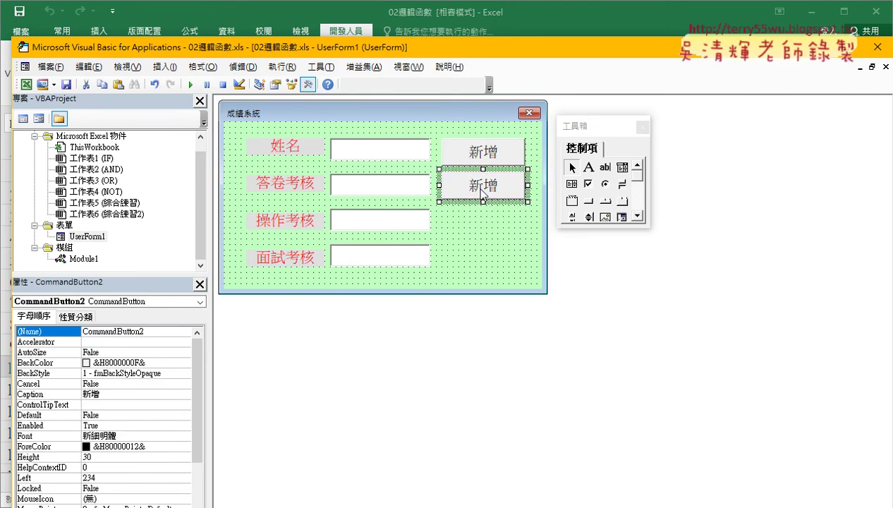
Change the copied button's Caption from 新增 to 關閉
{"action": "left_click_drag", "start_coordinate": [146, 330], "coordinate": [72, 331]}
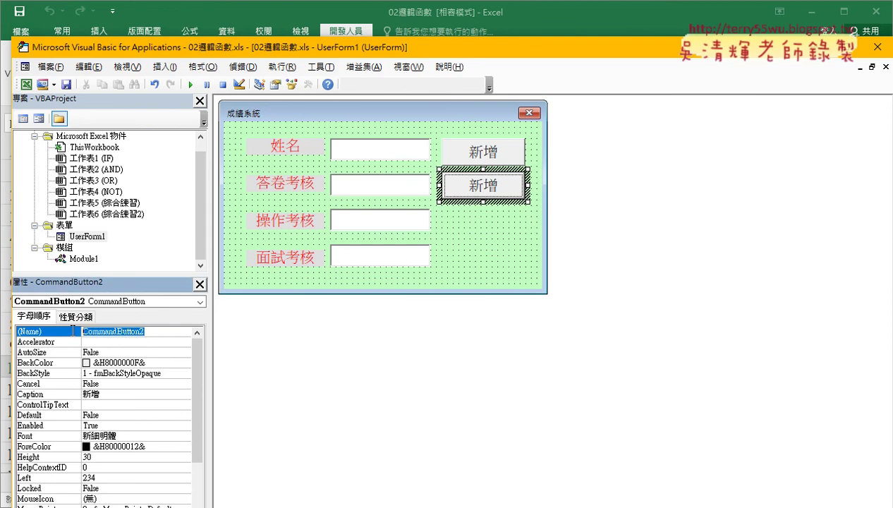
{"action": "left_click", "coordinate": [50, 394]}
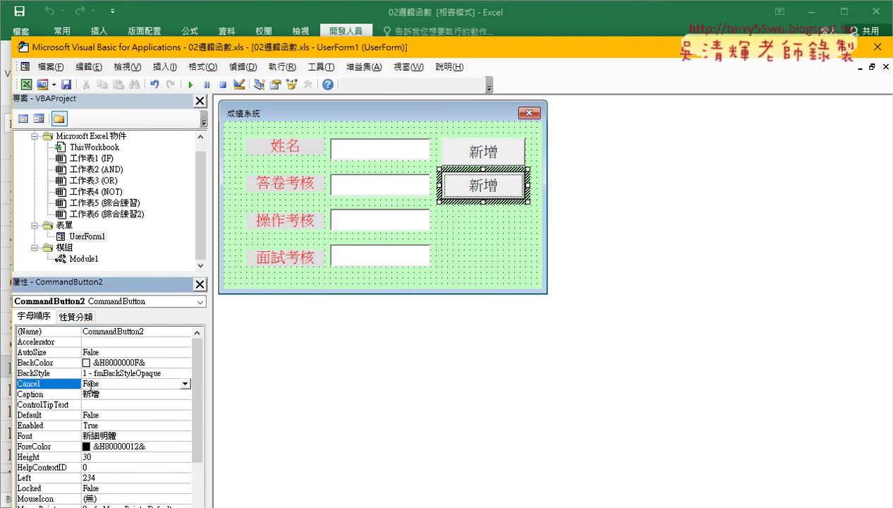
{"action": "left_click_drag", "start_coordinate": [100, 393], "coordinate": [82, 394]}
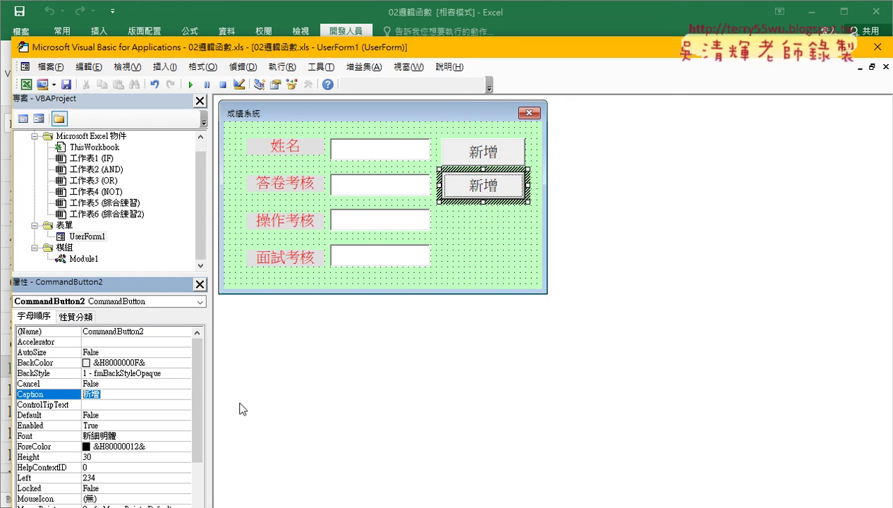
{"action": "type", "text": "ㄍㄨㄢ"}
{"action": "key", "text": "space"}
{"action": "type", "text": "ㄅㄧˋ"}
{"action": "key", "text": "Return"}
{"action": "left_click", "coordinate": [478, 236]}
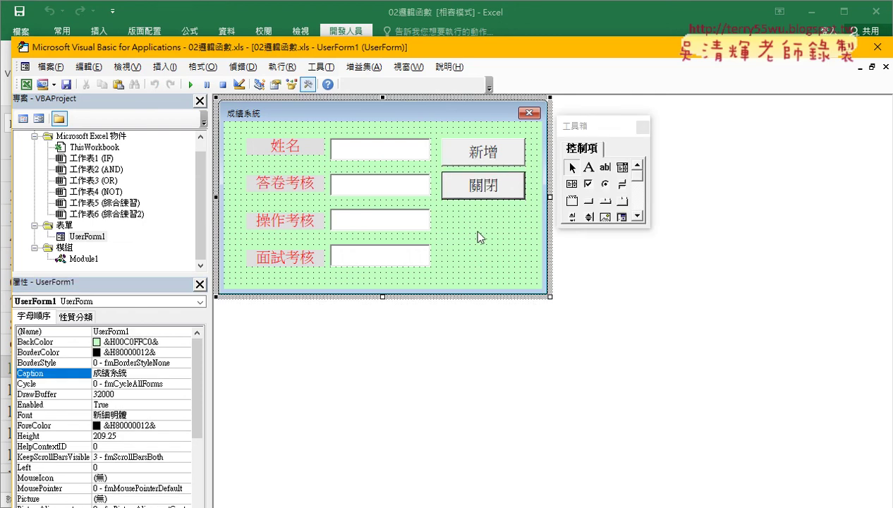
Write UserForm1.Hide in the 關閉 button's CommandButton2_Click procedure, then return to the form design
{"action": "double_click", "coordinate": [482, 193]}
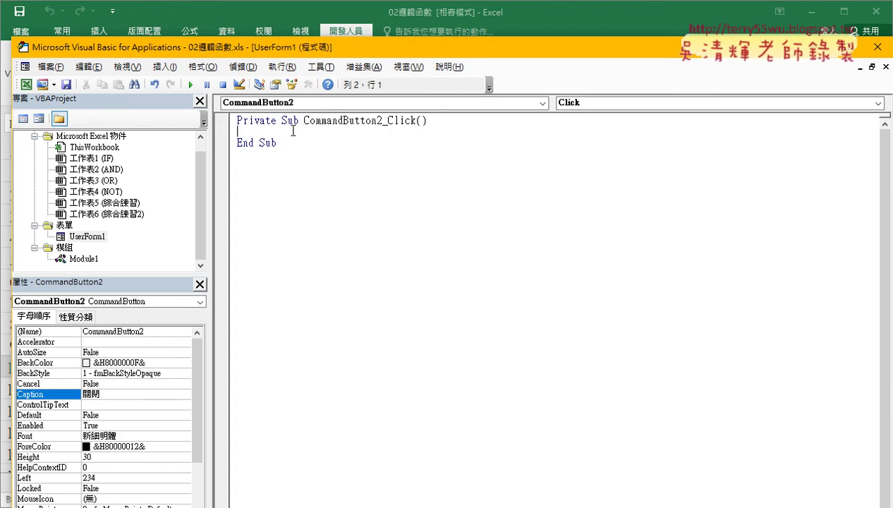
{"action": "left_click_drag", "start_coordinate": [281, 120], "coordinate": [281, 153]}
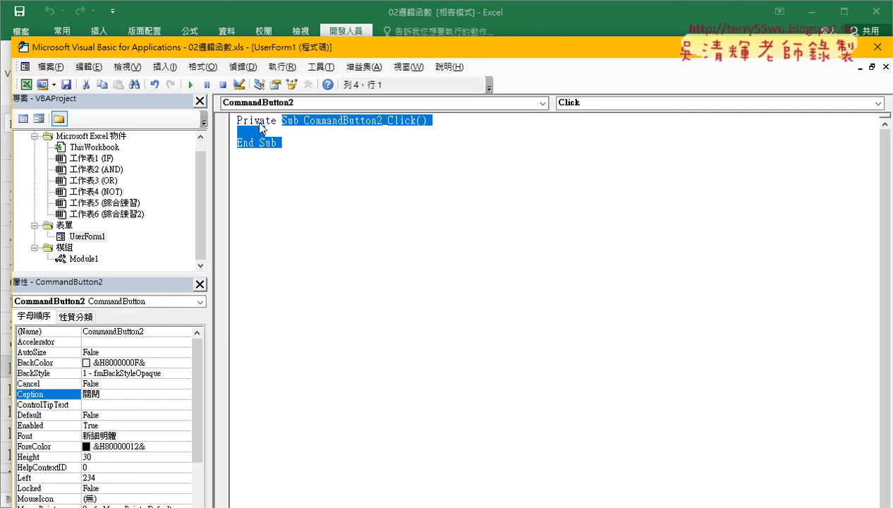
{"action": "left_click", "coordinate": [282, 132]}
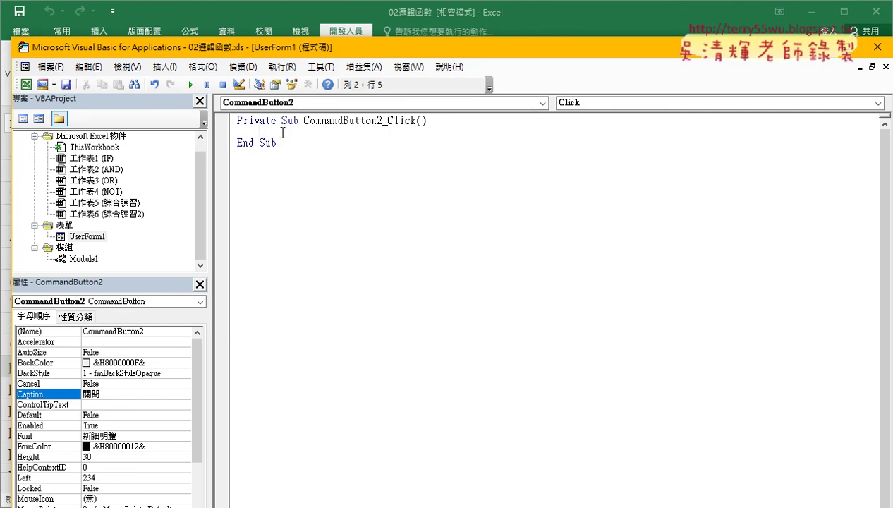
{"action": "type", "text": "ㄩ"}
{"action": "key", "text": "shift"}
{"action": "type", "text": "ser"}
{"action": "type", "text": "form"}
{"action": "type", "text": "1.h"}
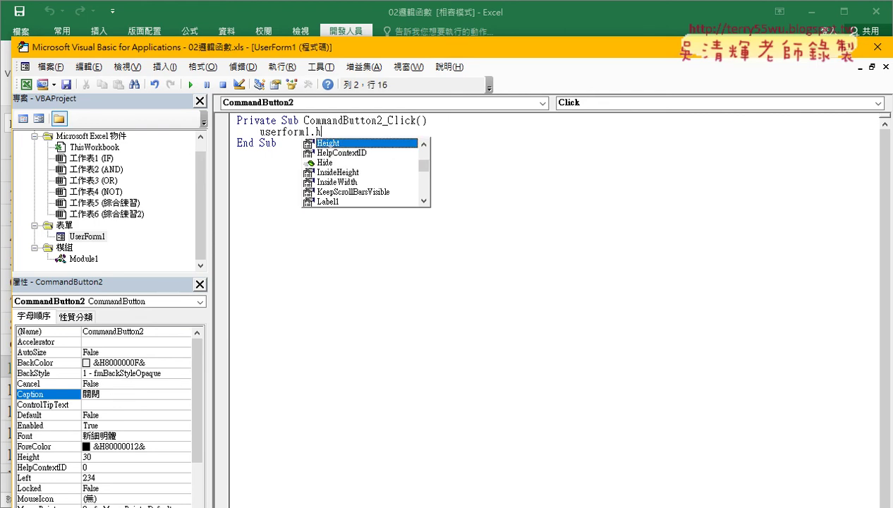
{"action": "key", "text": "Down"}
{"action": "key", "text": "Down"}
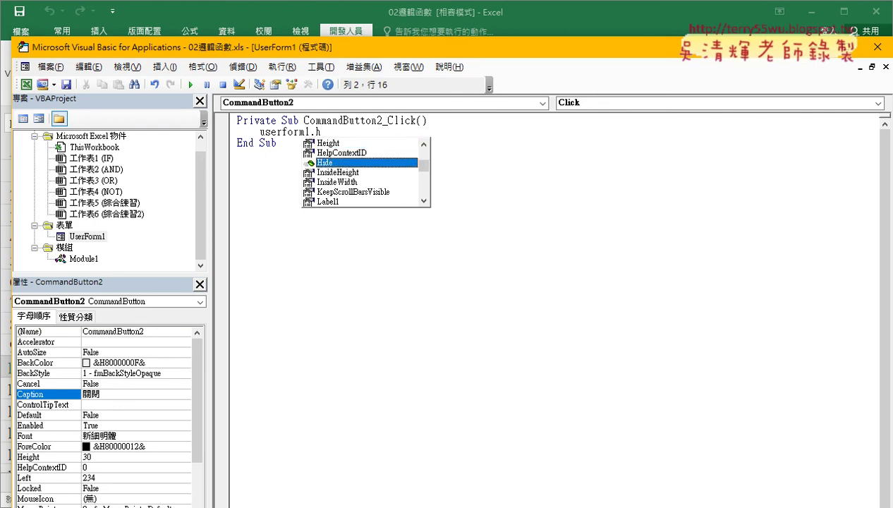
{"action": "key", "text": "Tab"}
{"action": "left_click", "coordinate": [360, 251]}
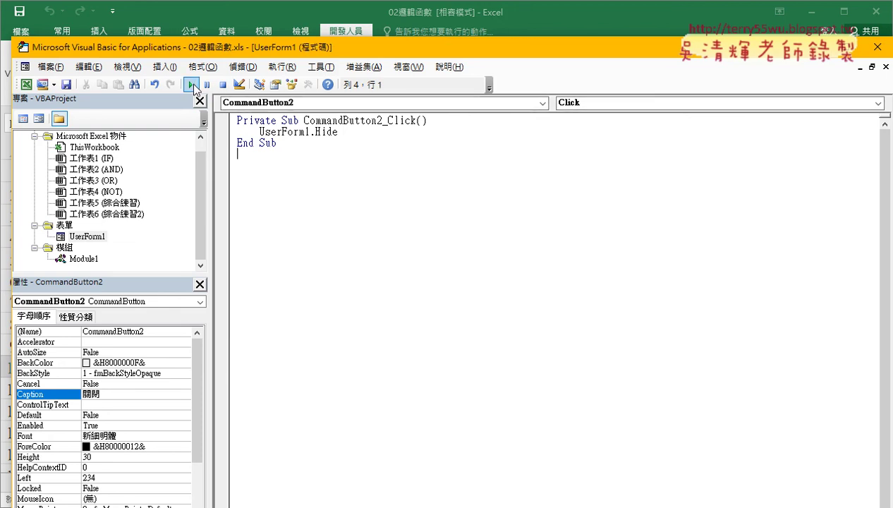
{"action": "double_click", "coordinate": [98, 240]}
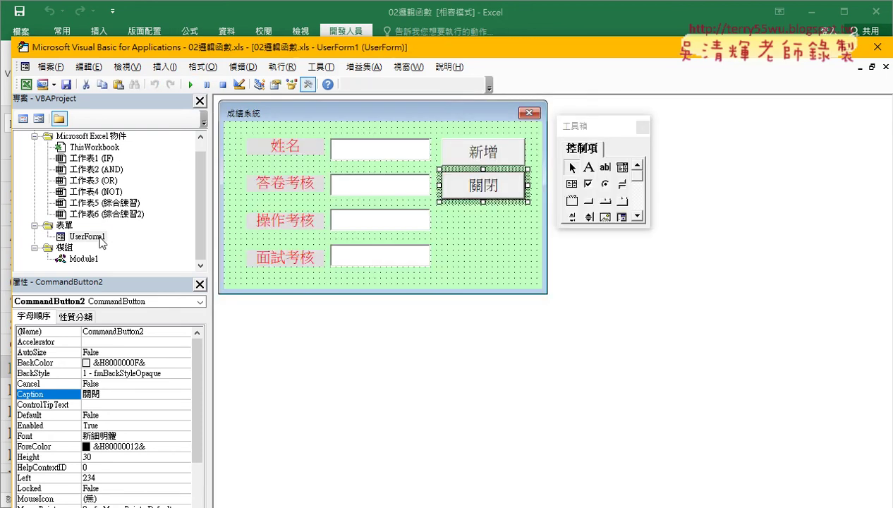
Run the form, confirm 關閉 hides it, then reopen UserForm1 in the VBA editor
{"action": "left_click", "coordinate": [190, 84]}
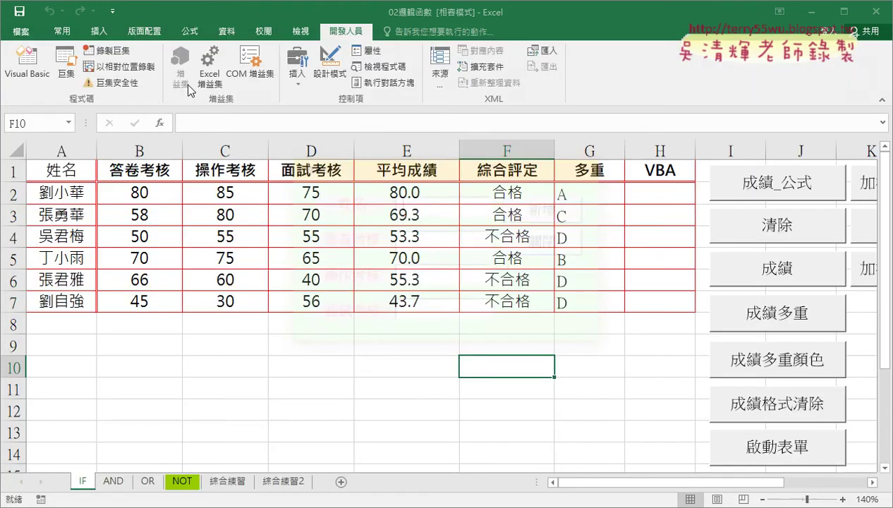
{"action": "left_click", "coordinate": [544, 243]}
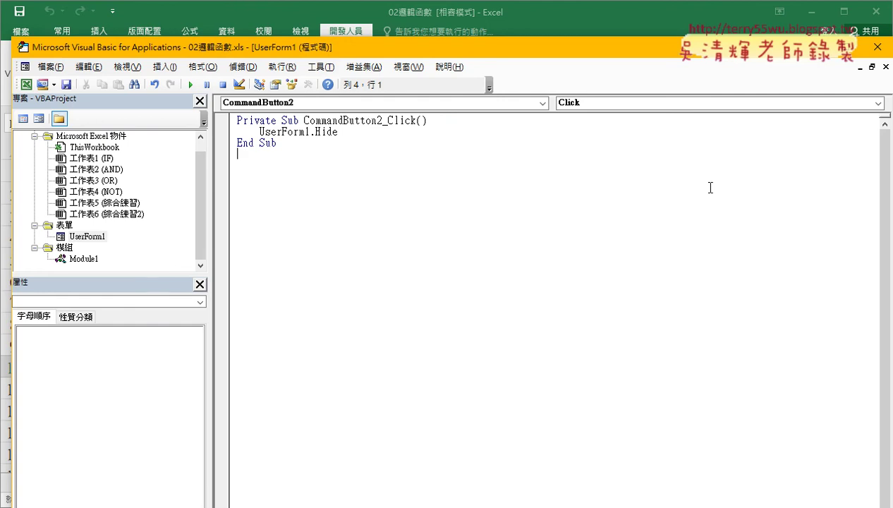
{"action": "left_click", "coordinate": [877, 47]}
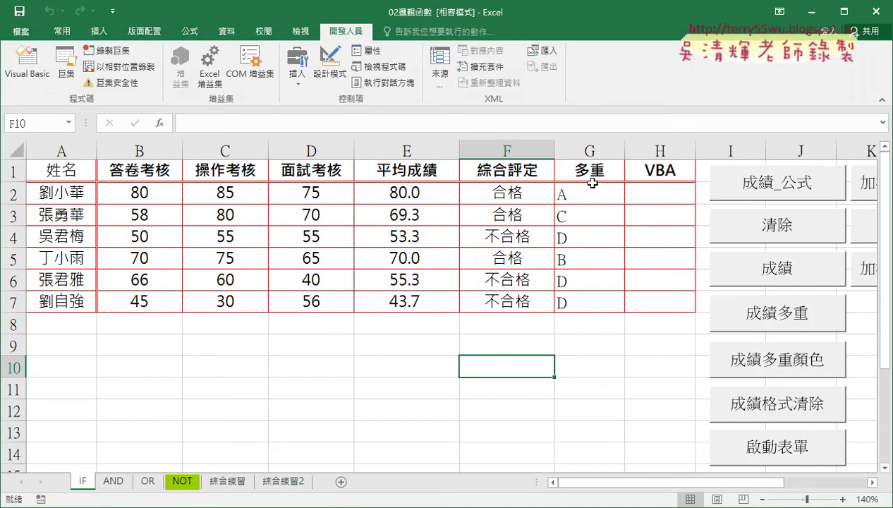
{"action": "left_click", "coordinate": [50, 82]}
{"action": "double_click", "coordinate": [96, 247]}
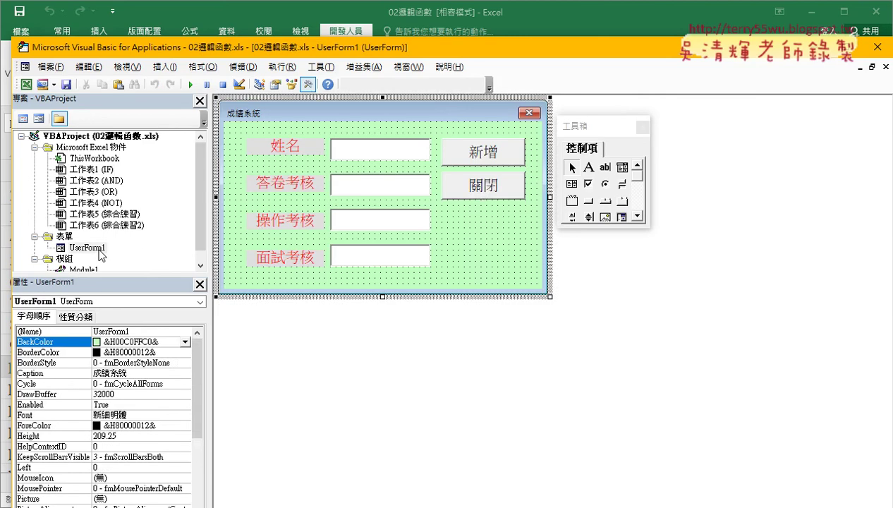
Review the 關閉 button's UserForm1.Hide code, then run the 成績系統 form over the sheet
{"action": "left_click", "coordinate": [502, 189]}
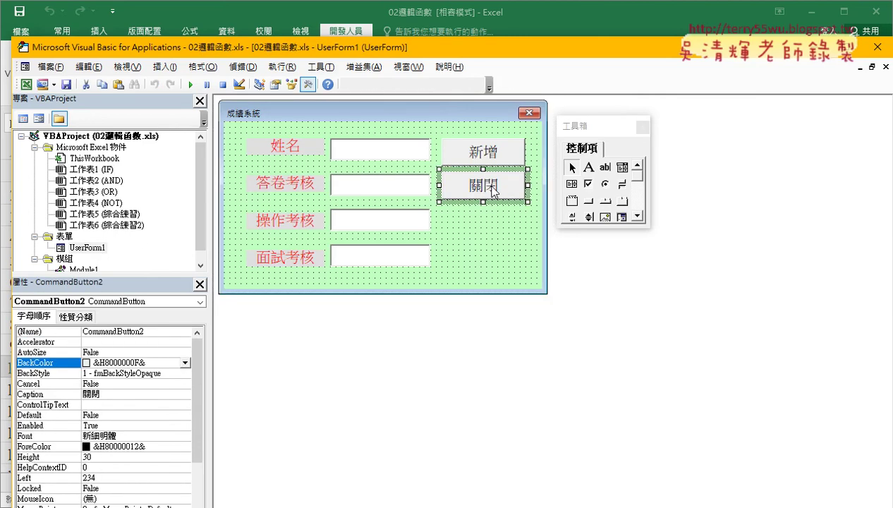
{"action": "double_click", "coordinate": [492, 190]}
{"action": "left_click_drag", "start_coordinate": [339, 132], "coordinate": [261, 131]}
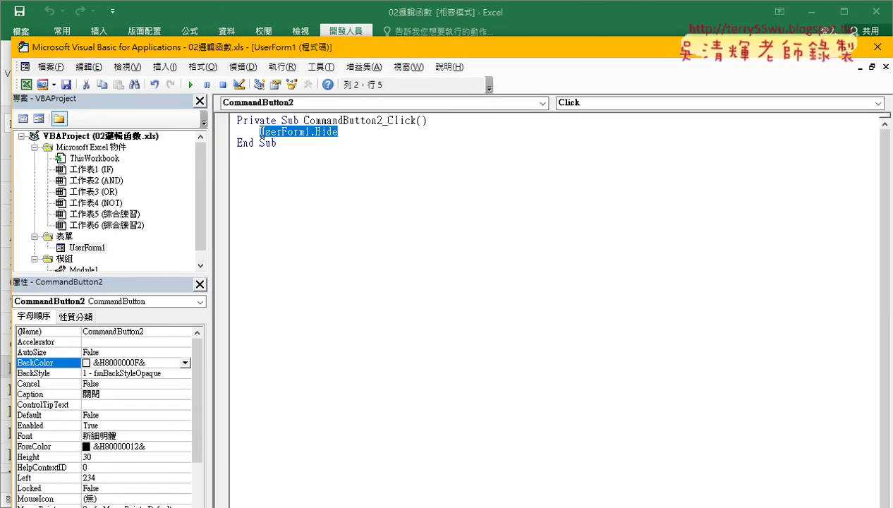
{"action": "left_click", "coordinate": [877, 46]}
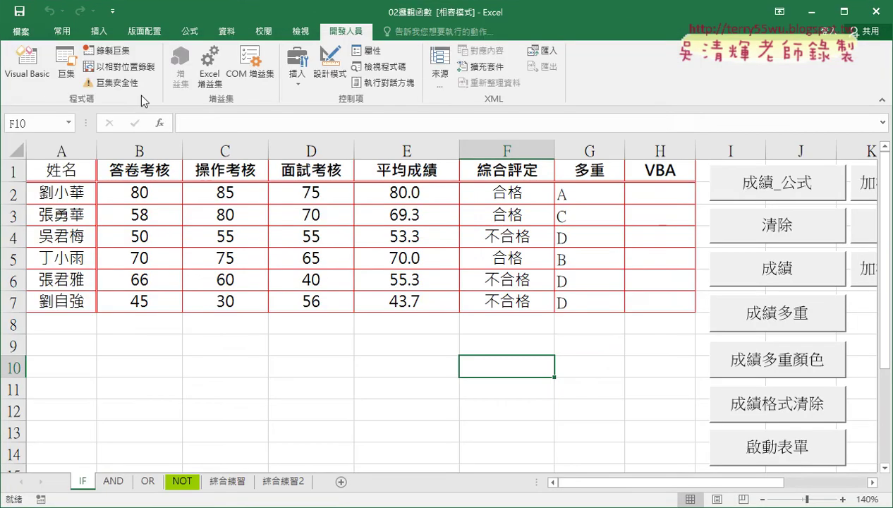
{"action": "left_click", "coordinate": [27, 64]}
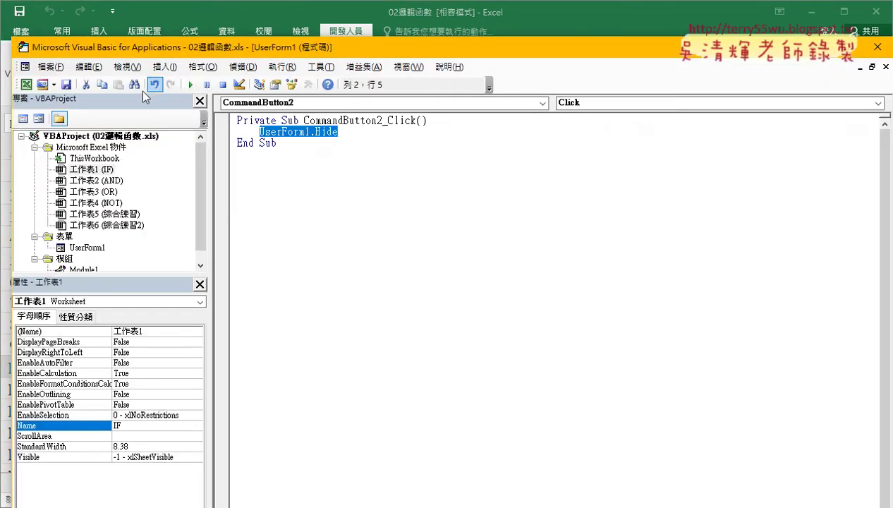
{"action": "left_click", "coordinate": [189, 84]}
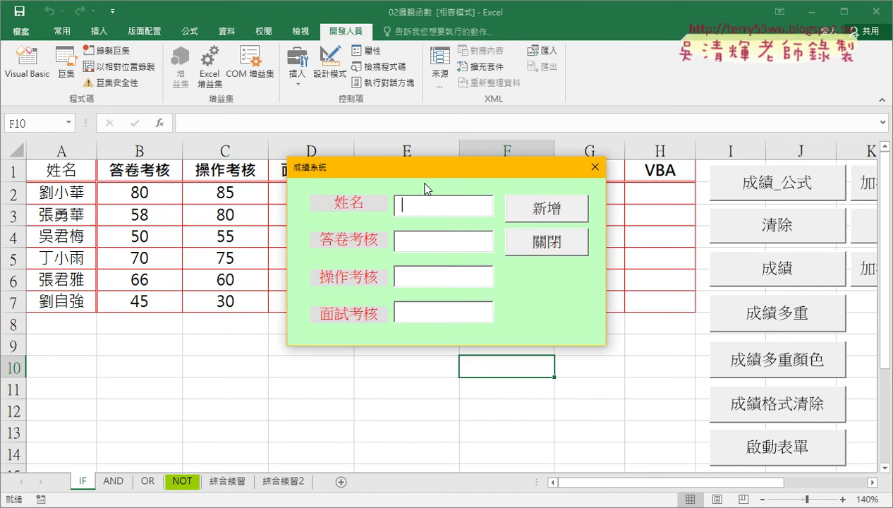
Drag the running form up and right off the table, then click the 答卷考核, 操作考核 and 面試考核 fields
{"action": "left_click_drag", "start_coordinate": [430, 166], "coordinate": [500, 84]}
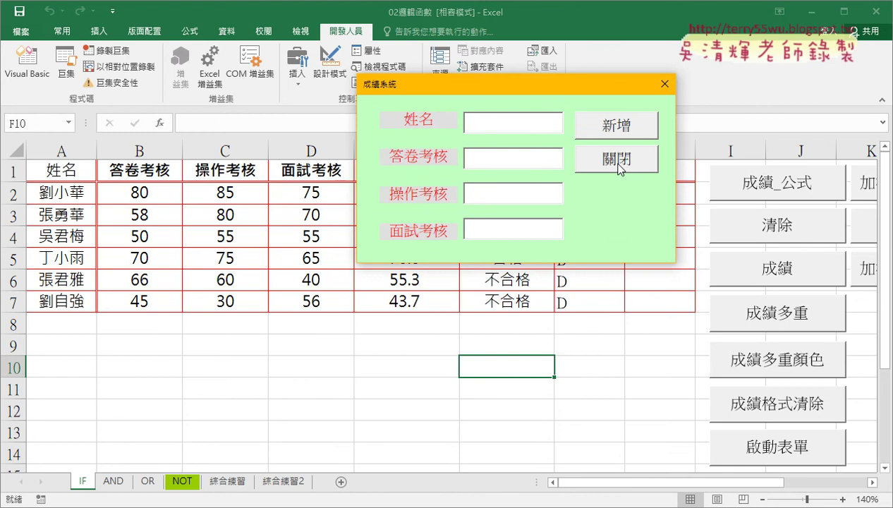
{"action": "left_click_drag", "start_coordinate": [550, 89], "coordinate": [570, 70]}
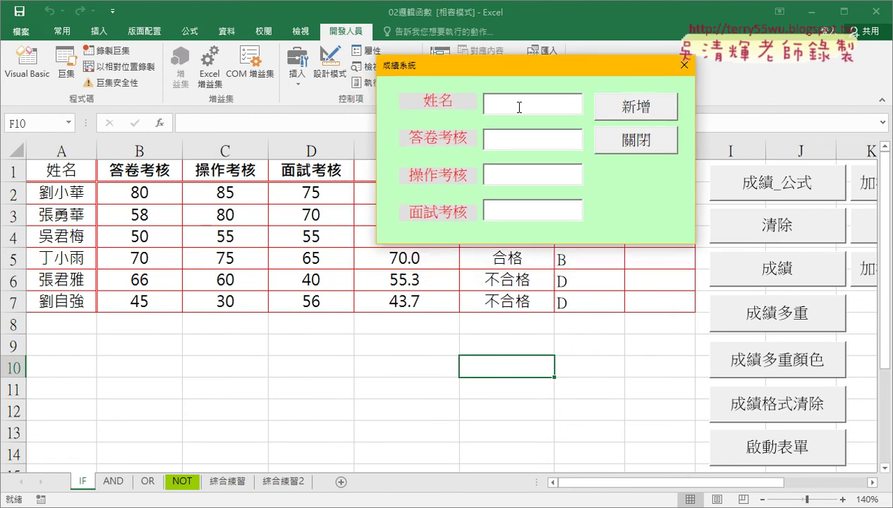
{"action": "left_click", "coordinate": [504, 138]}
{"action": "left_click", "coordinate": [498, 177]}
{"action": "left_click", "coordinate": [502, 205]}
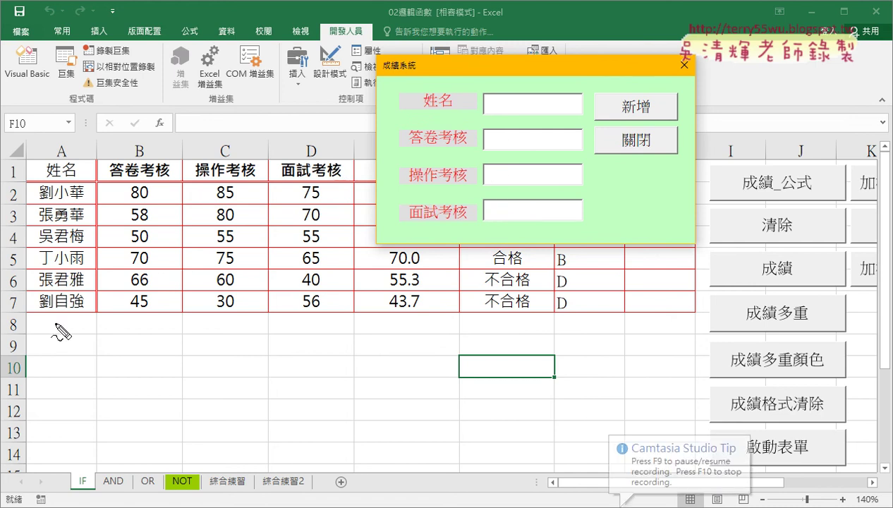
{"action": "mouse_move", "coordinate": [13, 310]}
{"action": "left_mouse_down"}
{"action": "mouse_move", "coordinate": [343, 304]}
{"action": "mouse_move", "coordinate": [14, 313]}
{"action": "left_mouse_up"}
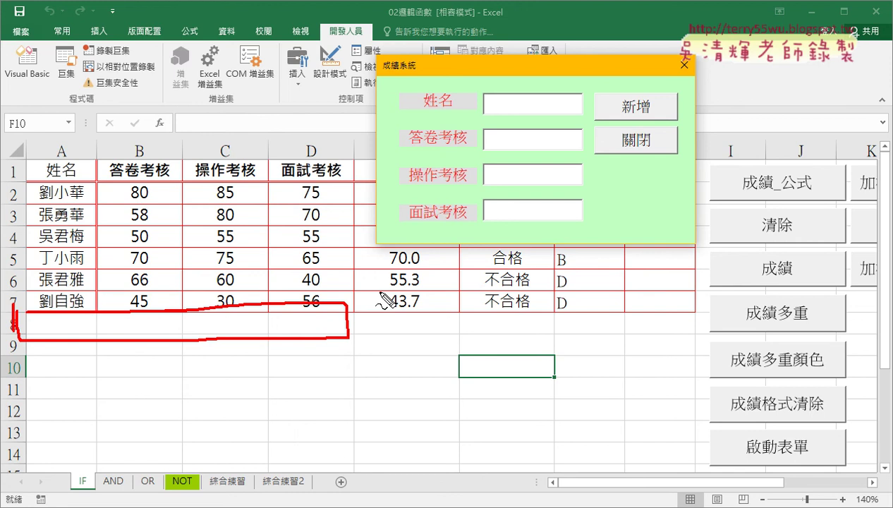
{"action": "key", "text": "Escape"}
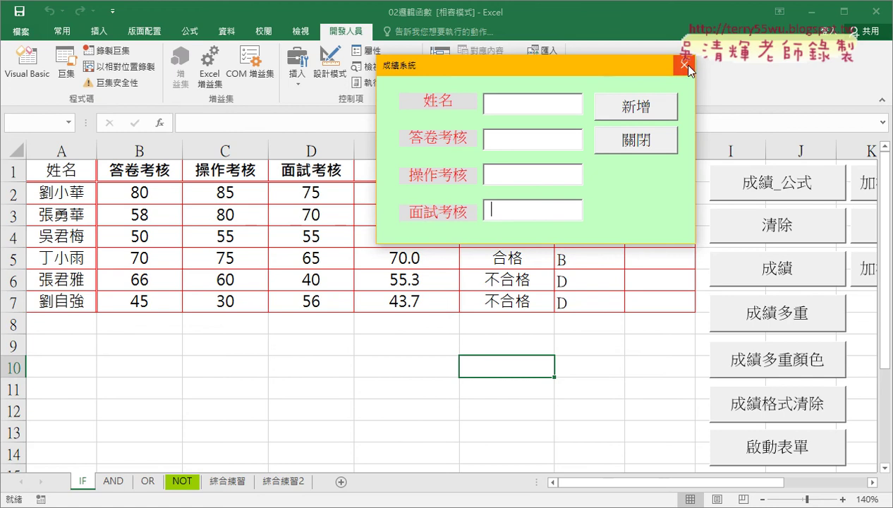
{"action": "left_click_drag", "start_coordinate": [576, 65], "coordinate": [640, 65]}
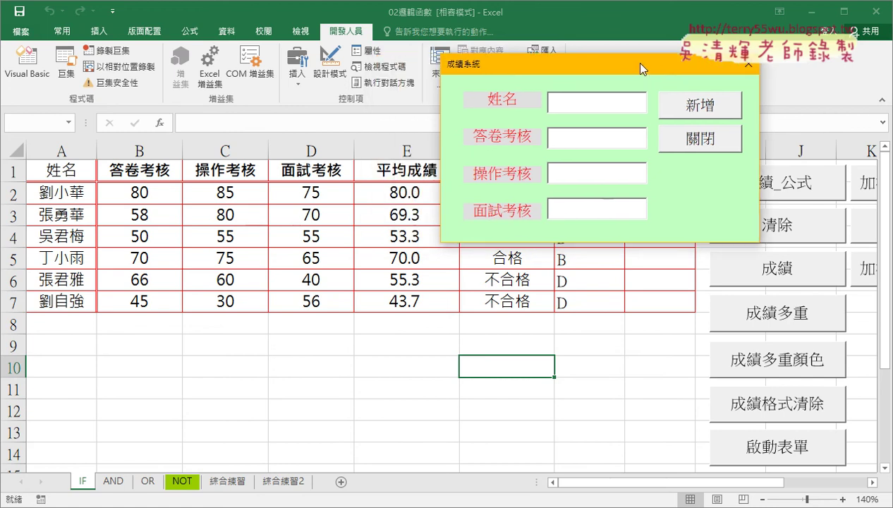
{"action": "key", "text": "ctrl+2"}
{"action": "mouse_move", "coordinate": [584, 120]}
{"action": "left_mouse_down"}
{"action": "mouse_move", "coordinate": [533, 100]}
{"action": "mouse_move", "coordinate": [656, 111]}
{"action": "left_mouse_up"}
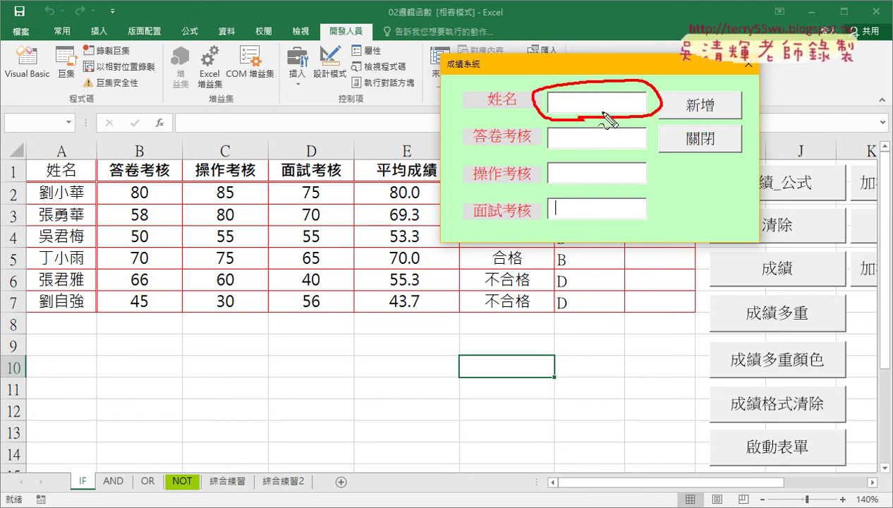
{"action": "left_click_drag", "start_coordinate": [610, 150], "coordinate": [652, 136]}
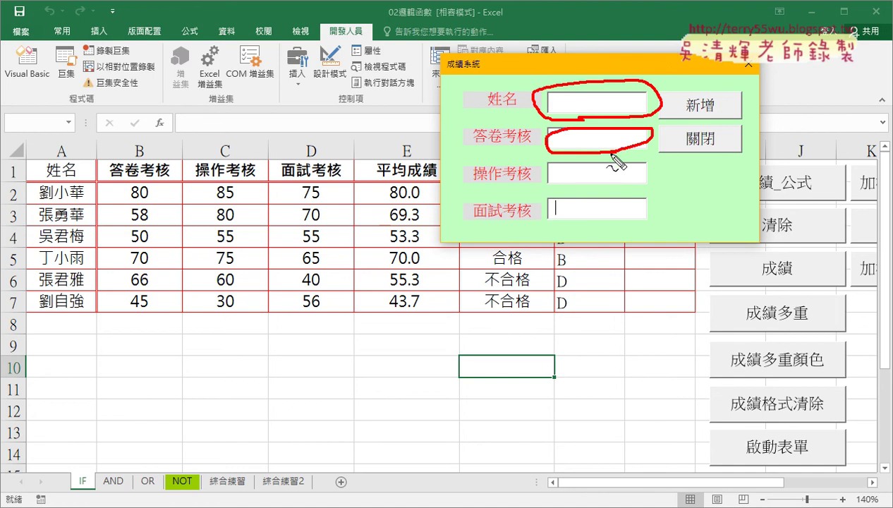
{"action": "mouse_move", "coordinate": [621, 182]}
{"action": "left_mouse_down"}
{"action": "mouse_move", "coordinate": [542, 177]}
{"action": "mouse_move", "coordinate": [638, 175]}
{"action": "left_mouse_up"}
{"action": "left_click_drag", "start_coordinate": [590, 223], "coordinate": [626, 200]}
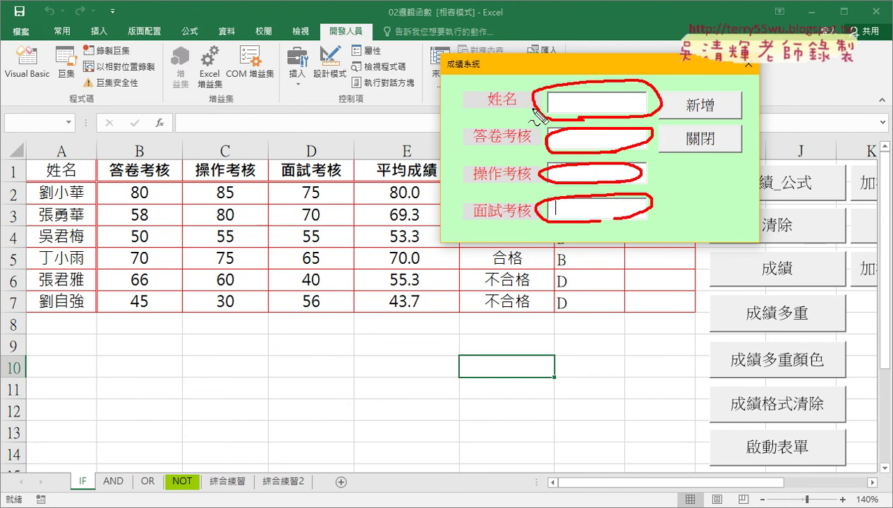
{"action": "mouse_move", "coordinate": [536, 106]}
{"action": "left_mouse_down"}
{"action": "mouse_move", "coordinate": [233, 100]}
{"action": "mouse_move", "coordinate": [122, 316]}
{"action": "mouse_move", "coordinate": [64, 337]}
{"action": "left_mouse_up"}
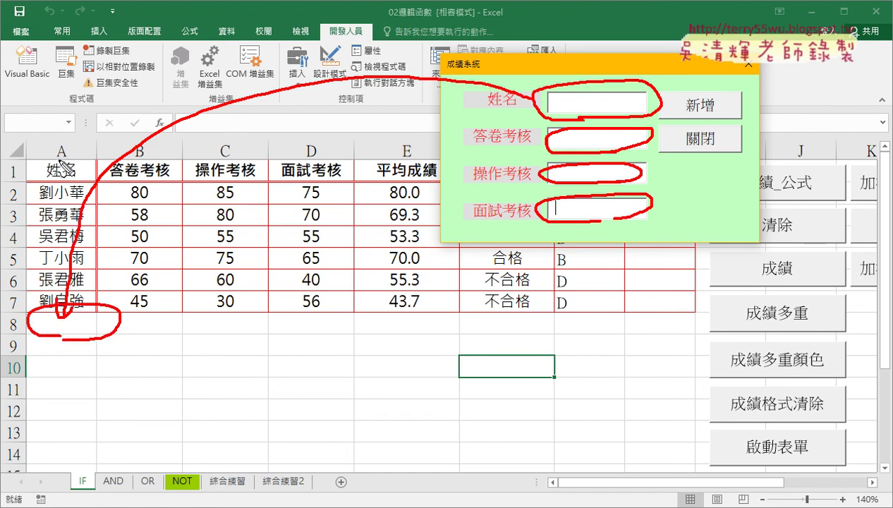
{"action": "left_click_drag", "start_coordinate": [28, 311], "coordinate": [16, 347]}
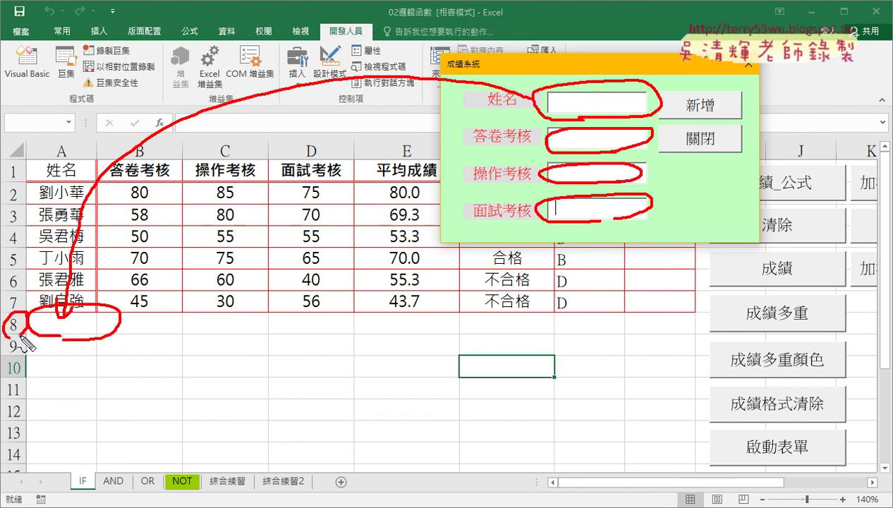
{"action": "left_click_drag", "start_coordinate": [62, 159], "coordinate": [70, 253]}
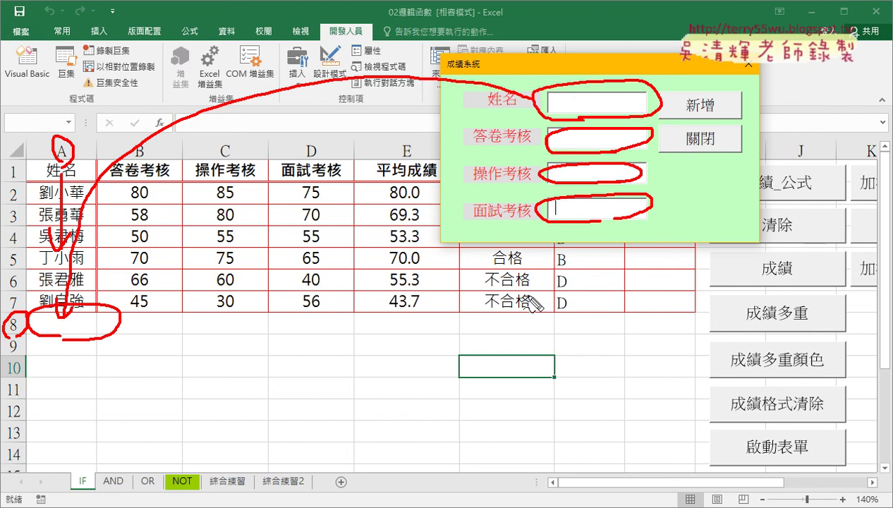
{"action": "key", "text": "Escape"}
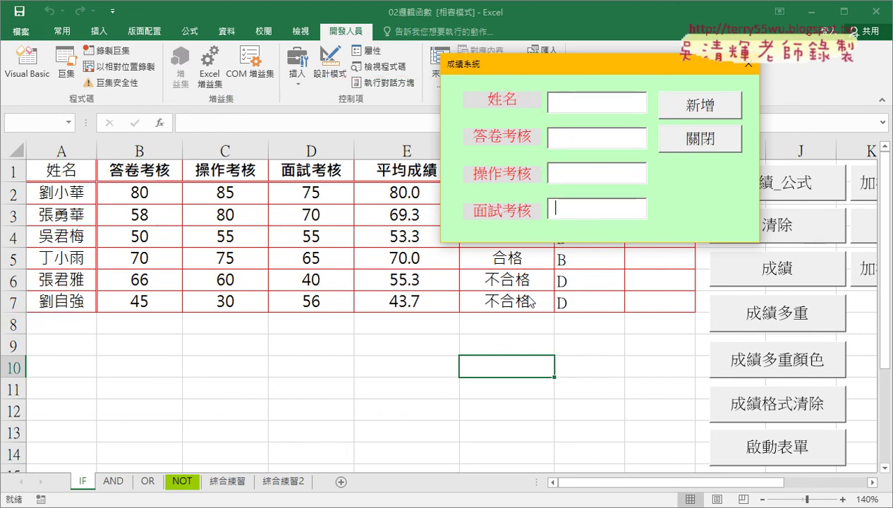
Close the running form and create the 新增 button's empty CommandButton1_Click procedure
{"action": "left_click", "coordinate": [748, 65]}
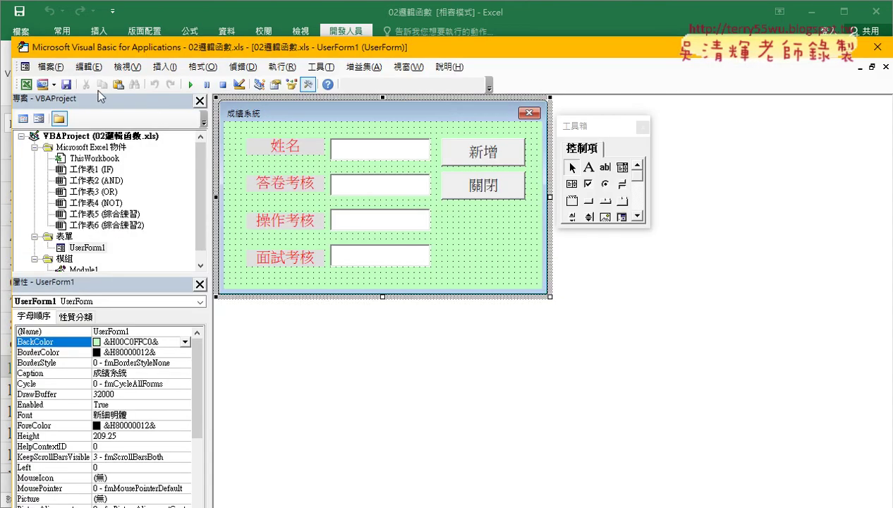
{"action": "left_click", "coordinate": [490, 152]}
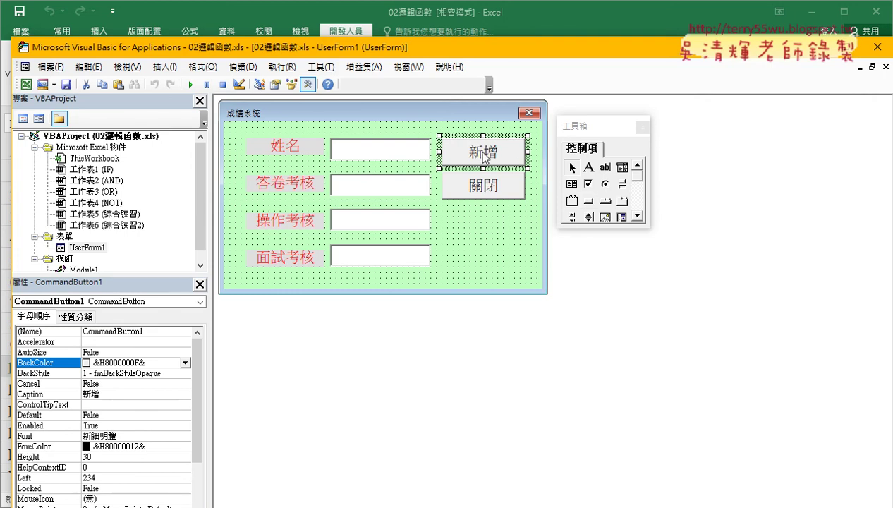
{"action": "double_click", "coordinate": [493, 157]}
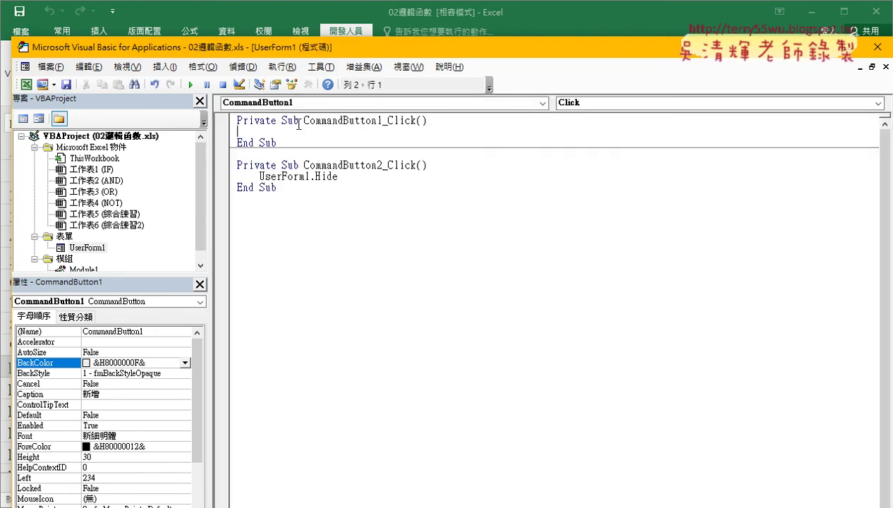
Highlight the CommandButton1_Click name, indent its empty line, and shrink the editor to show the grade sheet
{"action": "mouse_move", "coordinate": [282, 120]}
{"action": "left_mouse_down"}
{"action": "mouse_move", "coordinate": [322, 140]}
{"action": "mouse_move", "coordinate": [384, 121]}
{"action": "left_mouse_up"}
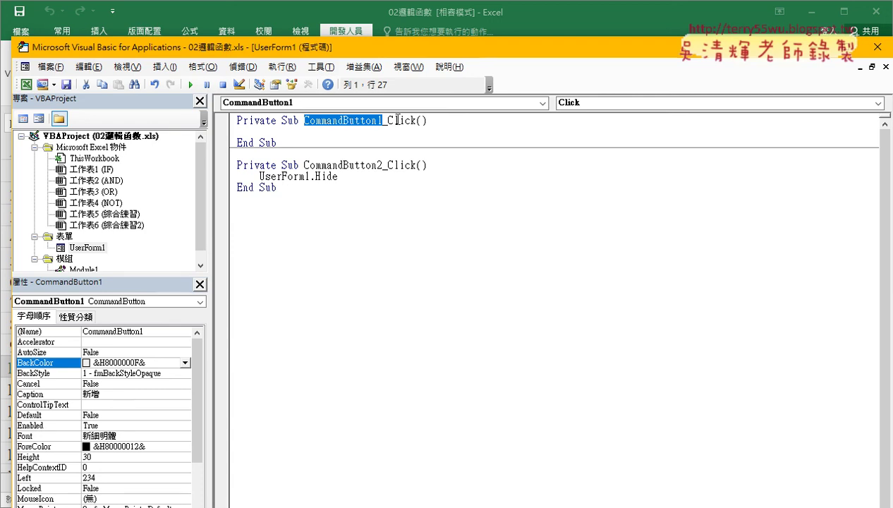
{"action": "left_click_drag", "start_coordinate": [388, 121], "coordinate": [417, 121]}
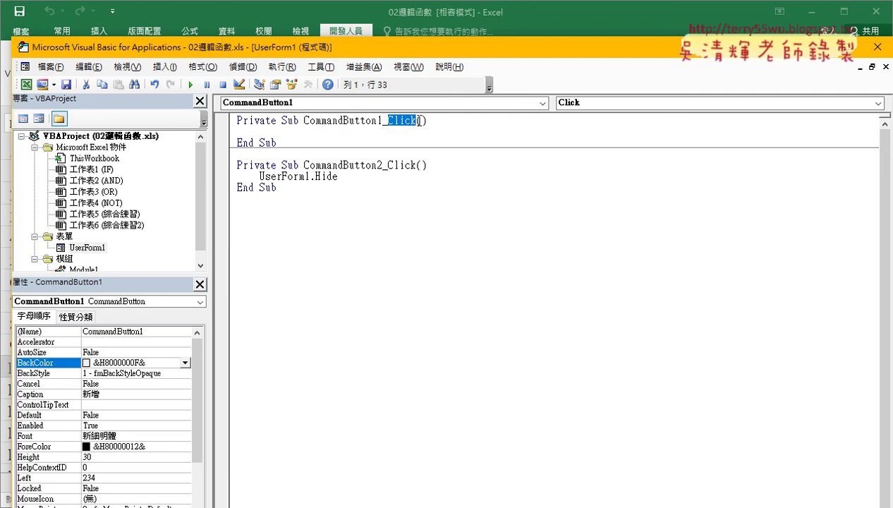
{"action": "left_click_drag", "start_coordinate": [304, 120], "coordinate": [417, 121]}
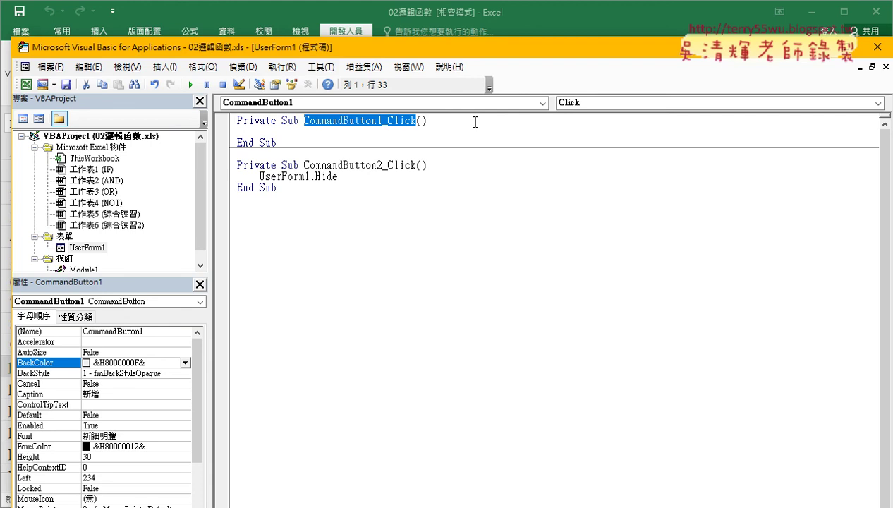
{"action": "left_click", "coordinate": [299, 131]}
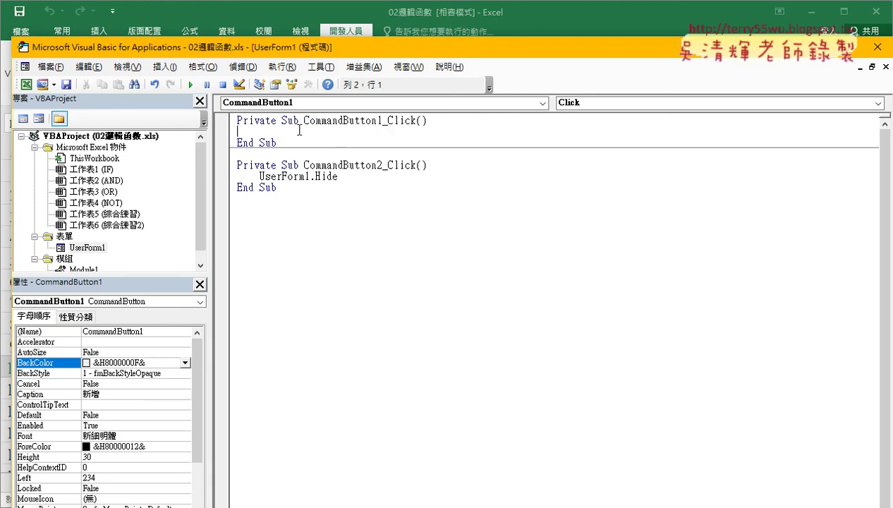
{"action": "key", "text": "Tab"}
{"action": "mouse_move", "coordinate": [13, 39]}
{"action": "left_mouse_down"}
{"action": "mouse_move", "coordinate": [98, 51]}
{"action": "mouse_move", "coordinate": [223, 42]}
{"action": "left_mouse_up"}
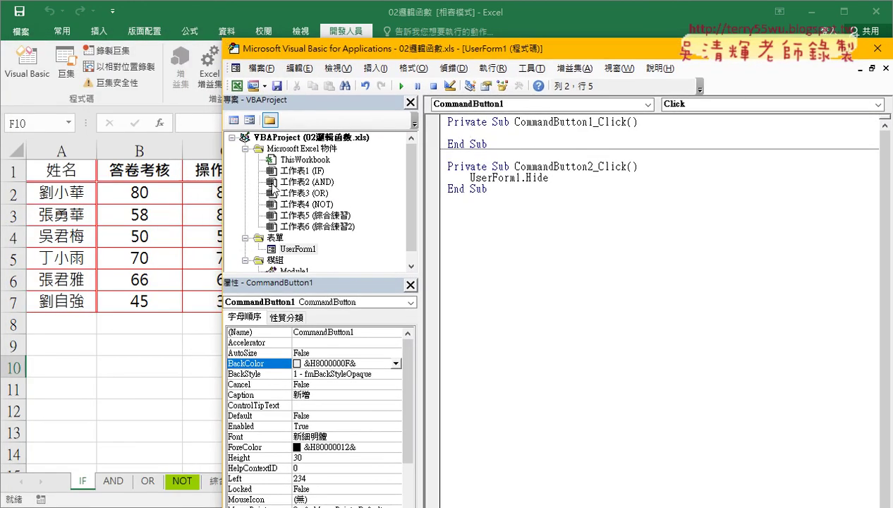
Confirm the 姓名 box is TextBox1, then start an indented assignment line with = in the 新增 procedure
{"action": "double_click", "coordinate": [302, 248]}
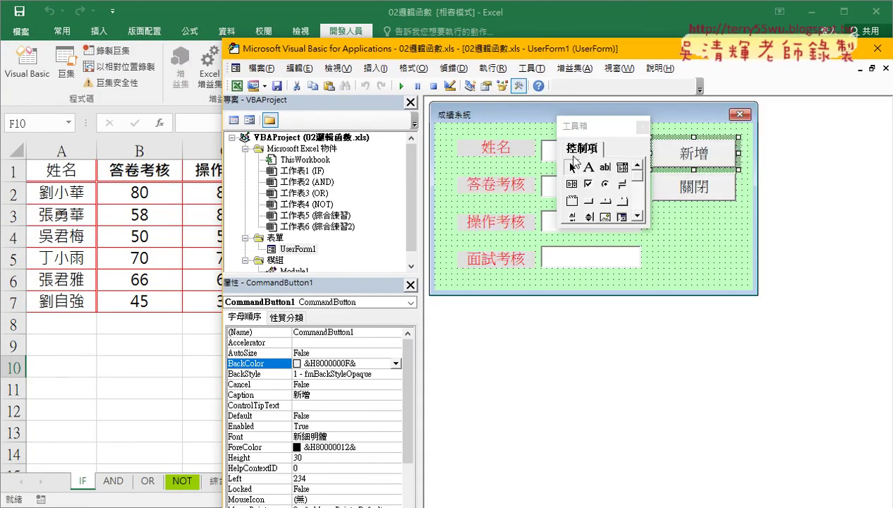
{"action": "left_click_drag", "start_coordinate": [619, 129], "coordinate": [802, 124]}
{"action": "left_click", "coordinate": [568, 149]}
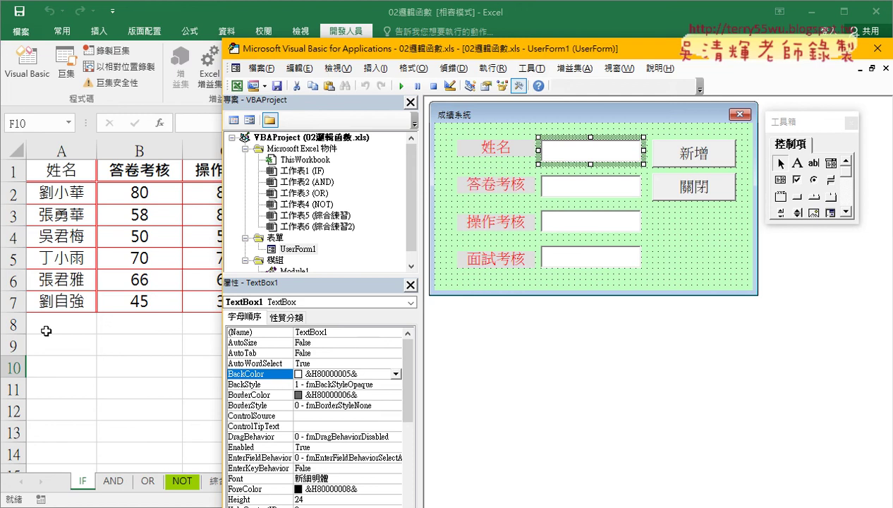
{"action": "double_click", "coordinate": [698, 149]}
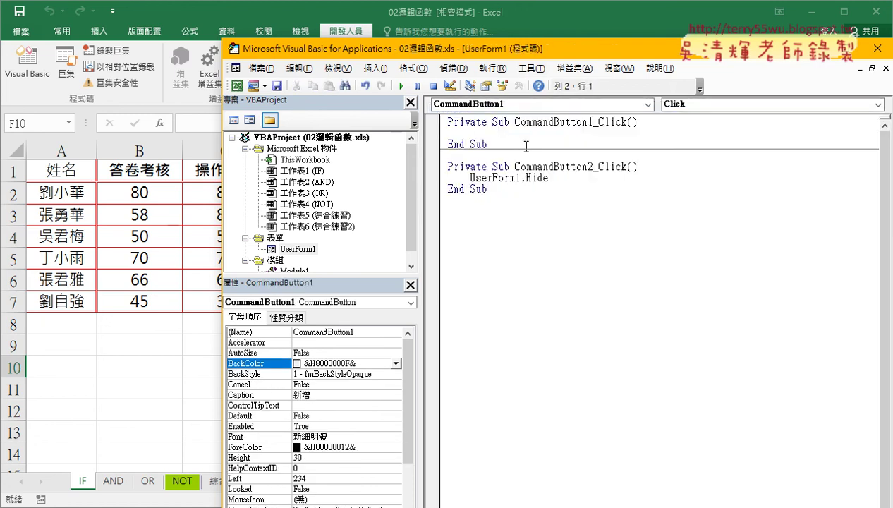
{"action": "key", "text": "Tab"}
{"action": "type", "text": "="}
Type Cells(8,"A") as the target cell of the assignment
{"action": "type", "text": "c"}
{"action": "type", "text": "ell"}
{"action": "type", "text": "s"}
{"action": "type", "text": "("}
{"action": "type", "text": "8"}
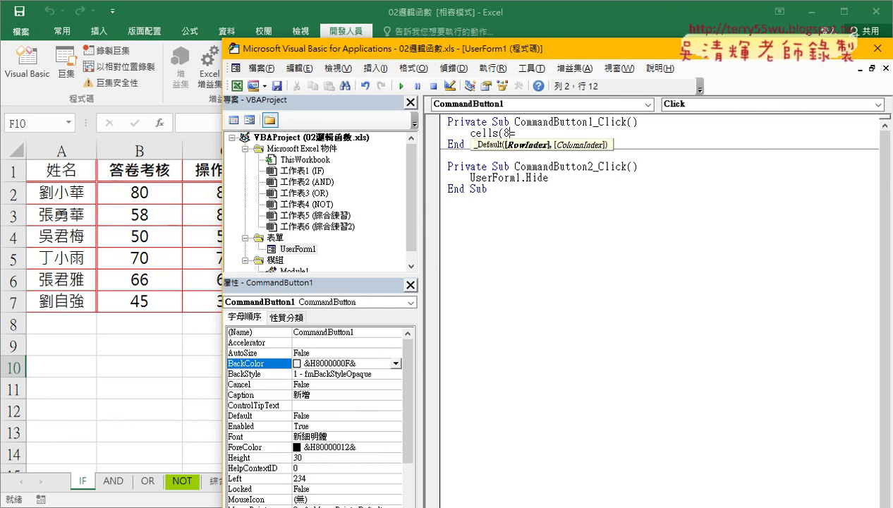
{"action": "type", "text": ","}
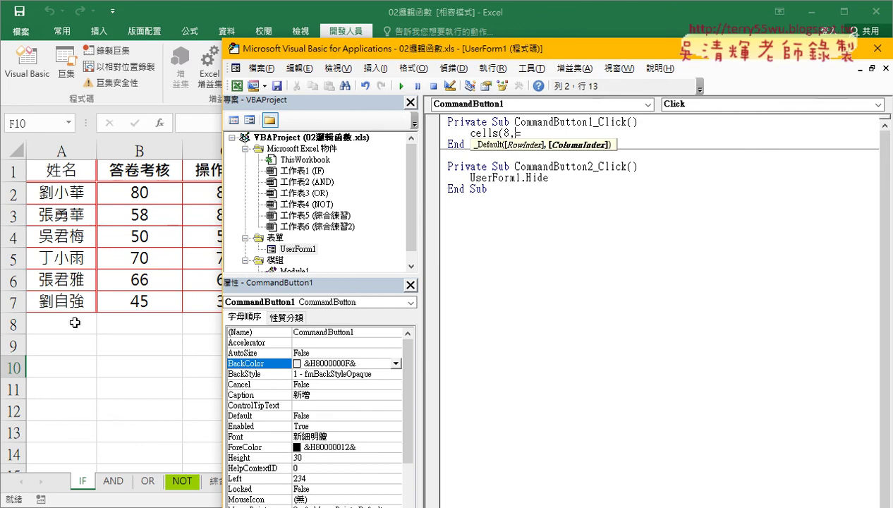
{"action": "type", "text": "\"\""}
{"action": "key", "text": "Left"}
{"action": "type", "text": "A"}
{"action": "key", "text": "Right"}
{"action": "type", "text": ")"}
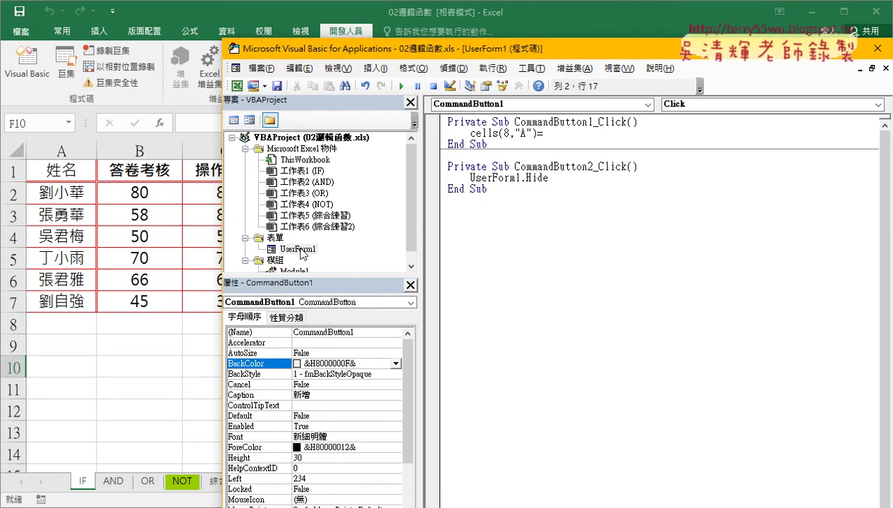
Complete the statement with TextBox1.Text as the value and add a blank line above it
{"action": "double_click", "coordinate": [299, 249]}
{"action": "left_click", "coordinate": [554, 149]}
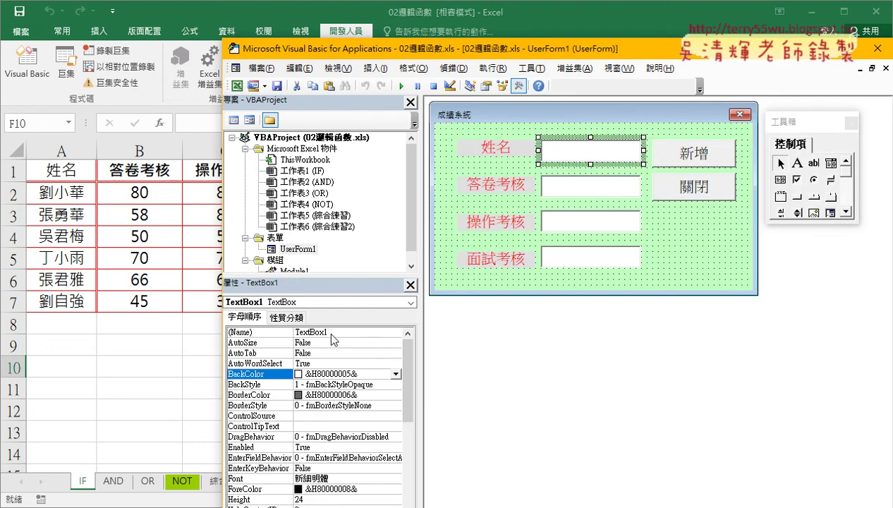
{"action": "double_click", "coordinate": [694, 159]}
{"action": "type", "text": "cells(8,\"A\")="}
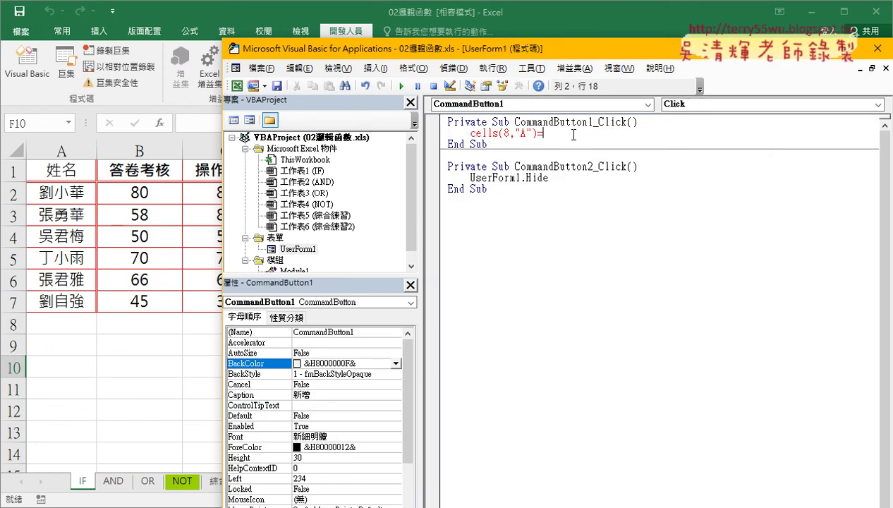
{"action": "type", "text": "text"}
{"action": "type", "text": "bo"}
{"action": "type", "text": "x1.te"}
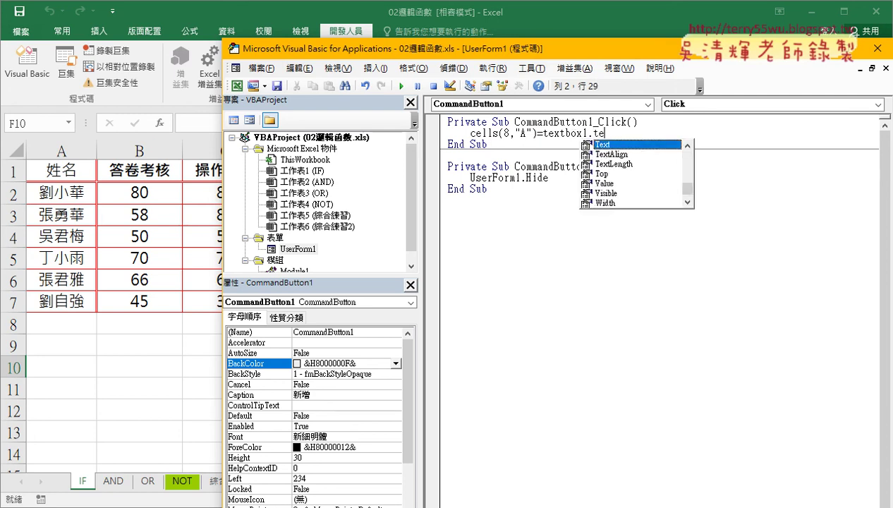
{"action": "type", "text": "xt"}
{"action": "key", "text": "Return"}
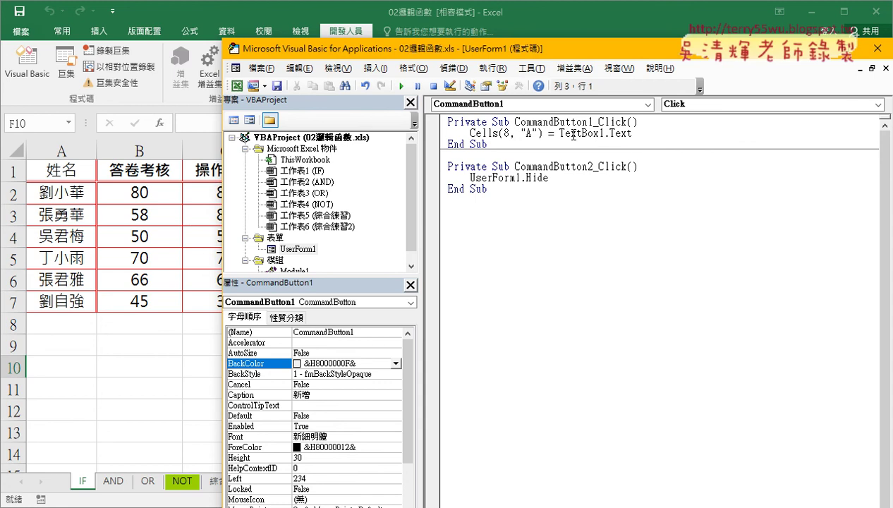
{"action": "left_click_drag", "start_coordinate": [632, 134], "coordinate": [558, 133]}
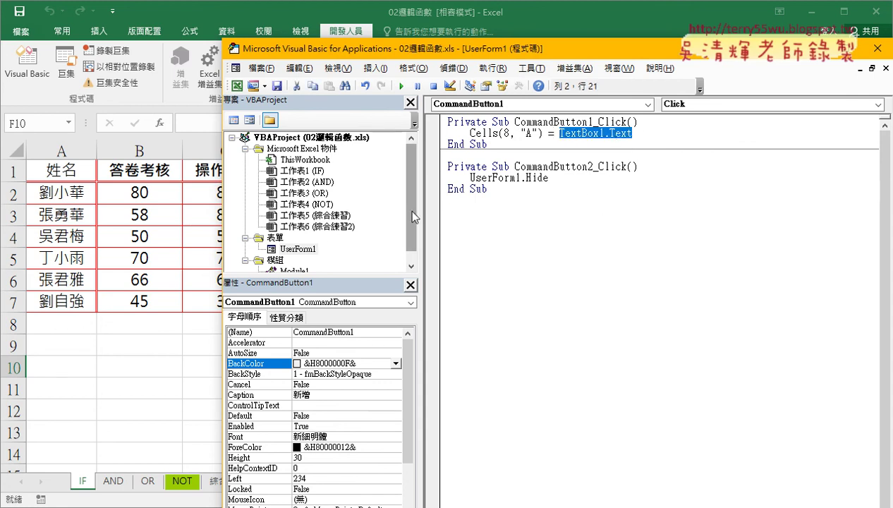
{"action": "double_click", "coordinate": [506, 133]}
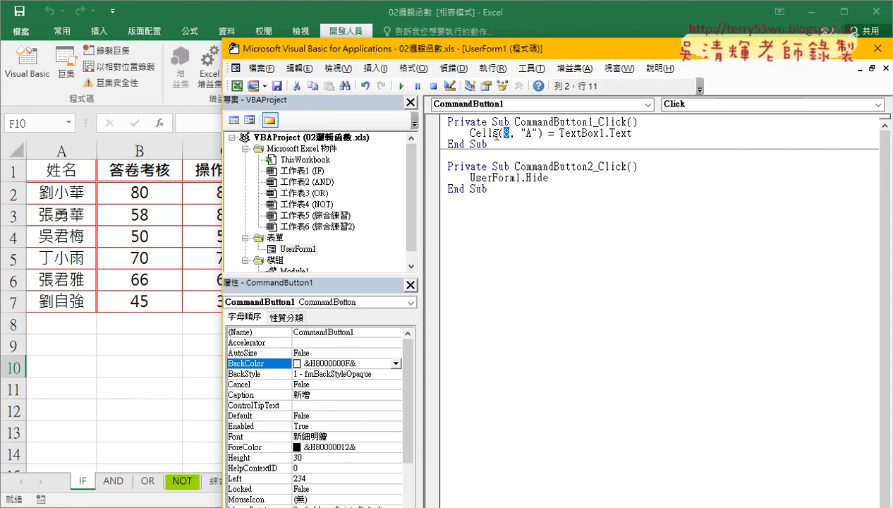
{"action": "left_click", "coordinate": [675, 126]}
{"action": "key", "text": "Return"}
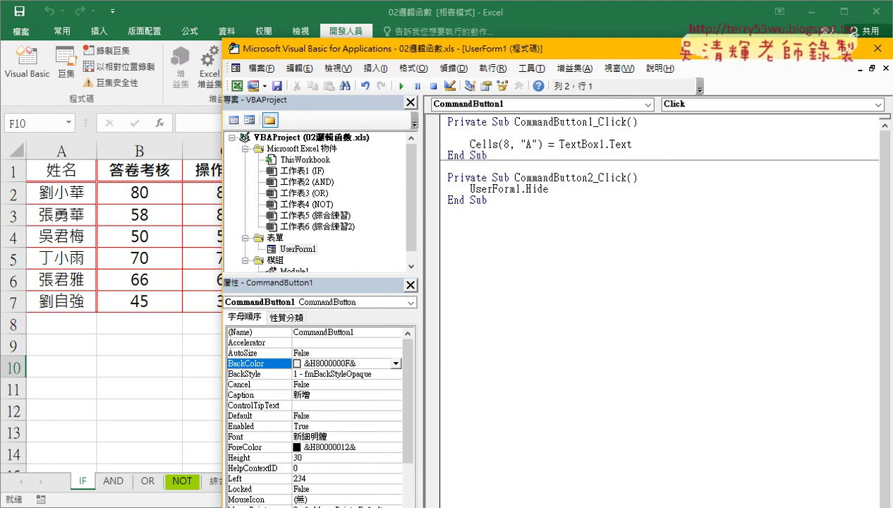
Add the line r = Range("A").End(xlDown).Row + 1 to find the next empty row
{"action": "key", "text": "Tab"}
{"action": "type", "text": "r"}
{"action": "type", "text": "=ra"}
{"action": "type", "text": "nge"}
{"action": "type", "text": "(\"A\""}
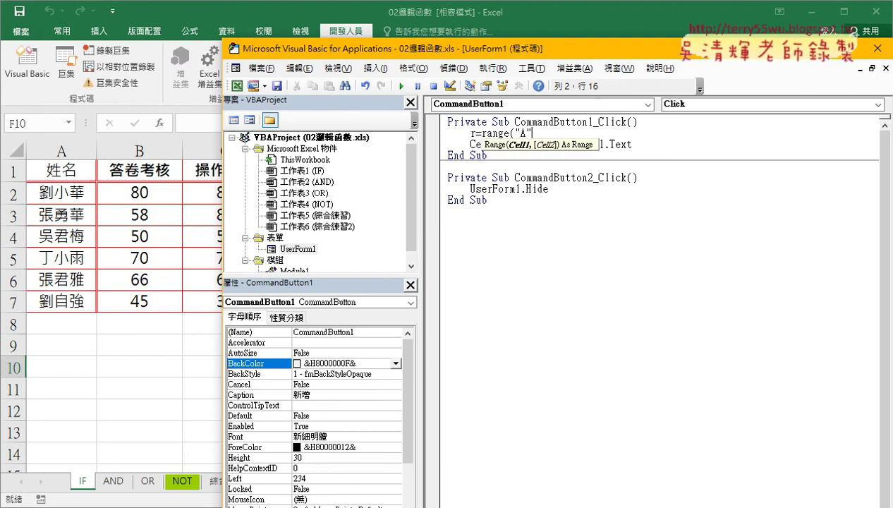
{"action": "type", "text": ").E"}
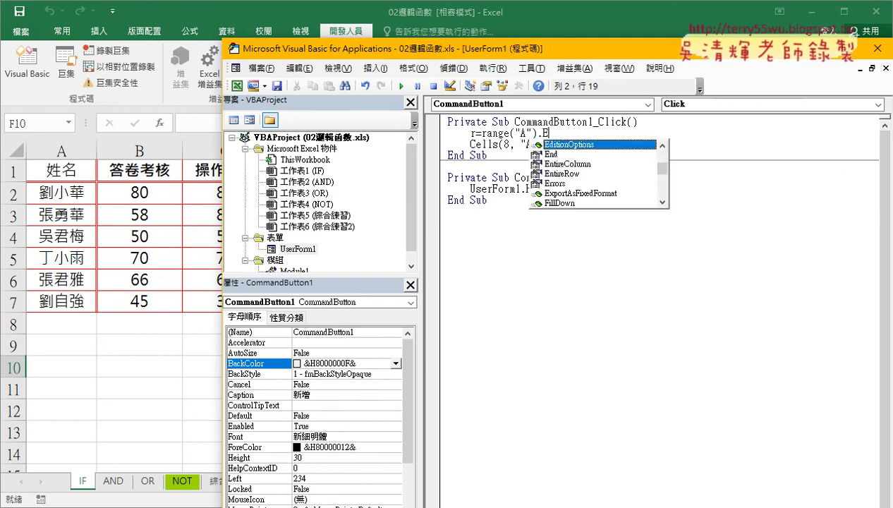
{"action": "type", "text": "n"}
{"action": "key", "text": "Tab"}
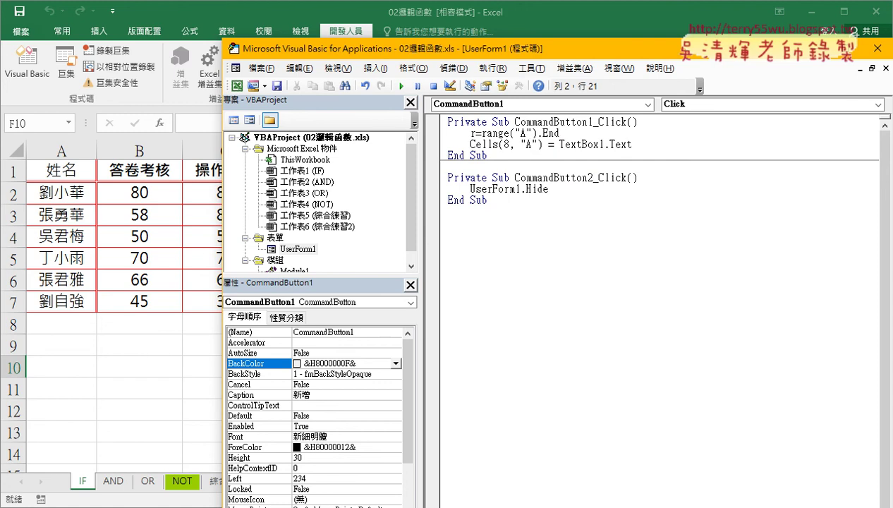
{"action": "type", "text": "("}
{"action": "key", "text": "space"}
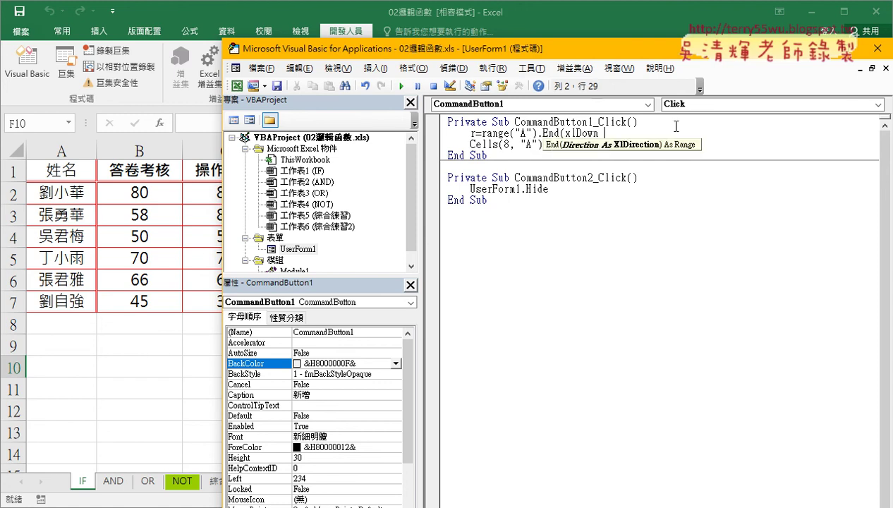
{"action": "type", "text": ").r"}
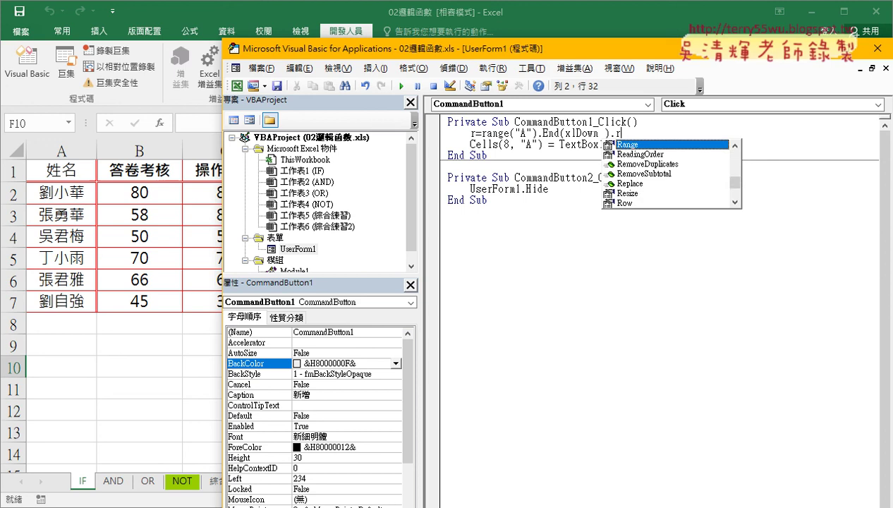
{"action": "type", "text": "ow"}
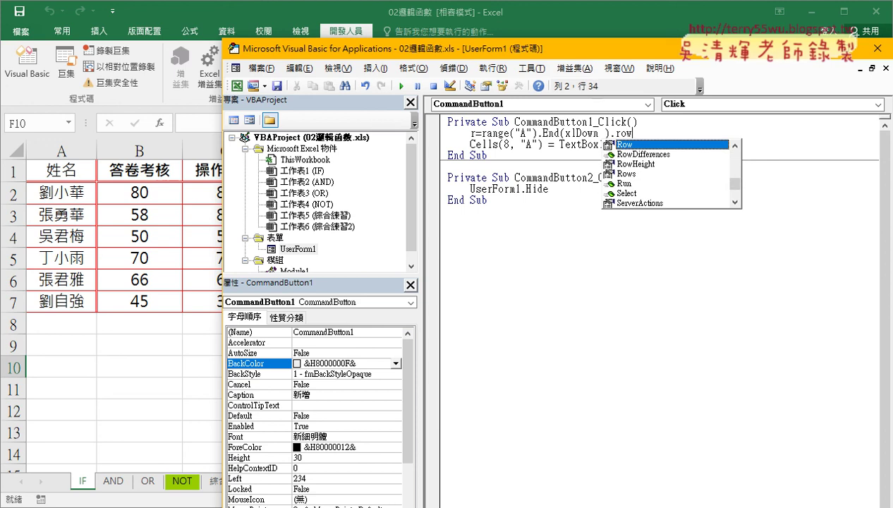
{"action": "type", "text": "+1"}
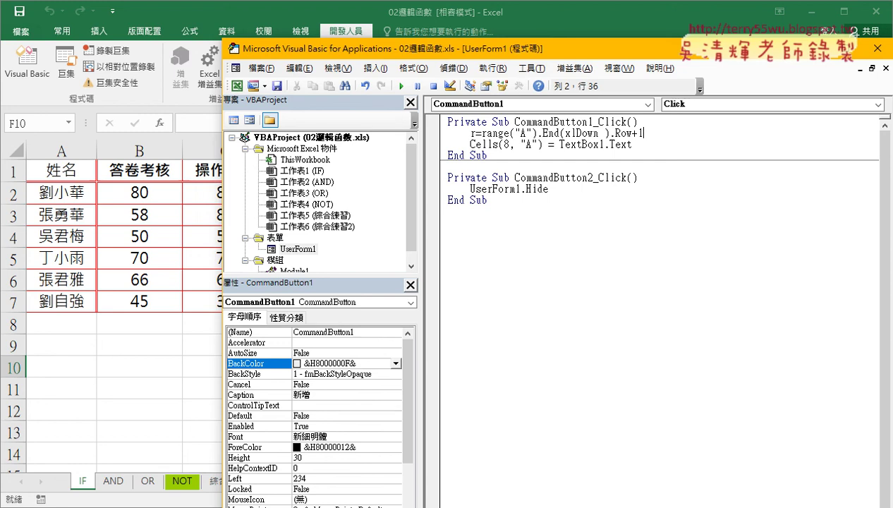
Change Cells(8, "A") to Cells(r, "A")
{"action": "key", "text": "Down"}
{"action": "key", "text": "Left"}
{"action": "key", "text": "Left"}
{"action": "key", "text": "Left"}
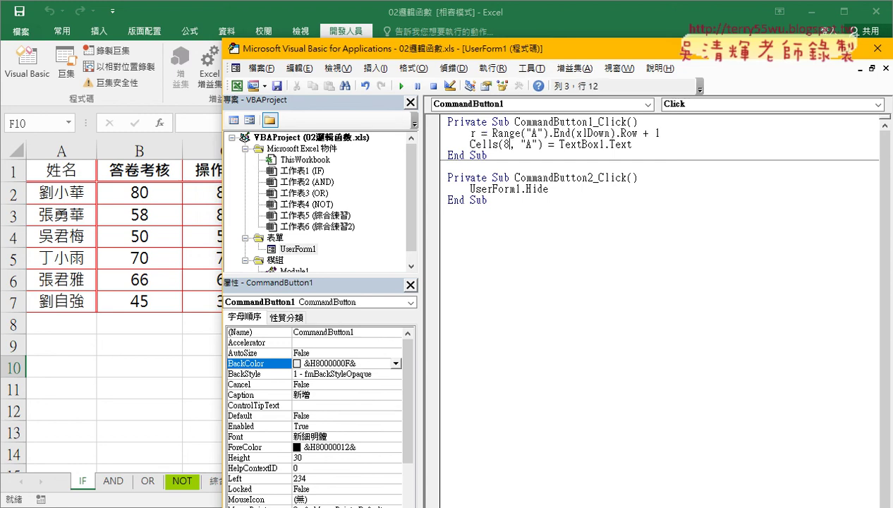
{"action": "key", "text": "BackSpace"}
{"action": "type", "text": "r"}
{"action": "left_click", "coordinate": [644, 249]}
{"action": "double_click", "coordinate": [306, 251]}
{"action": "left_click", "coordinate": [568, 194]}
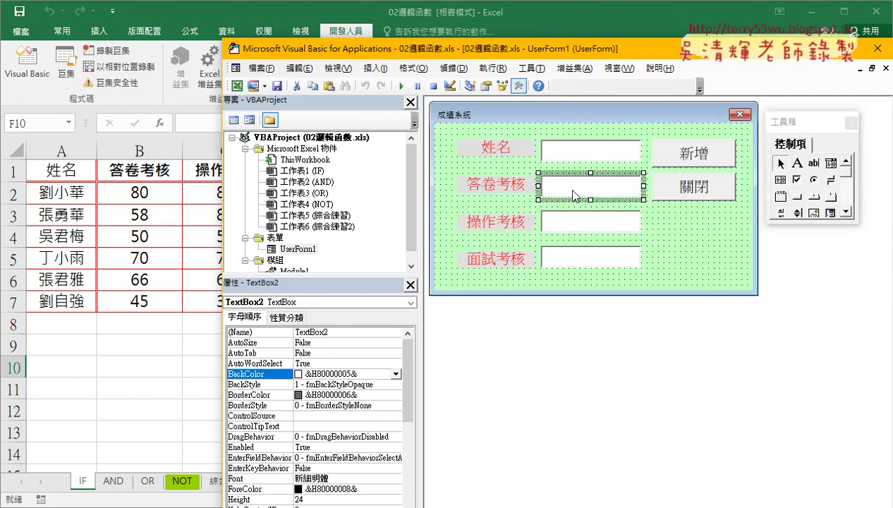
{"action": "left_click", "coordinate": [337, 333]}
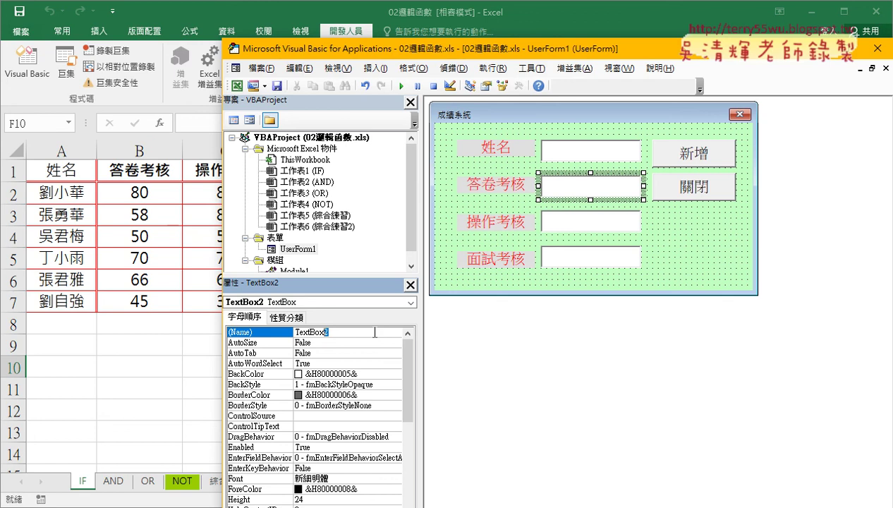
{"action": "left_click", "coordinate": [583, 223]}
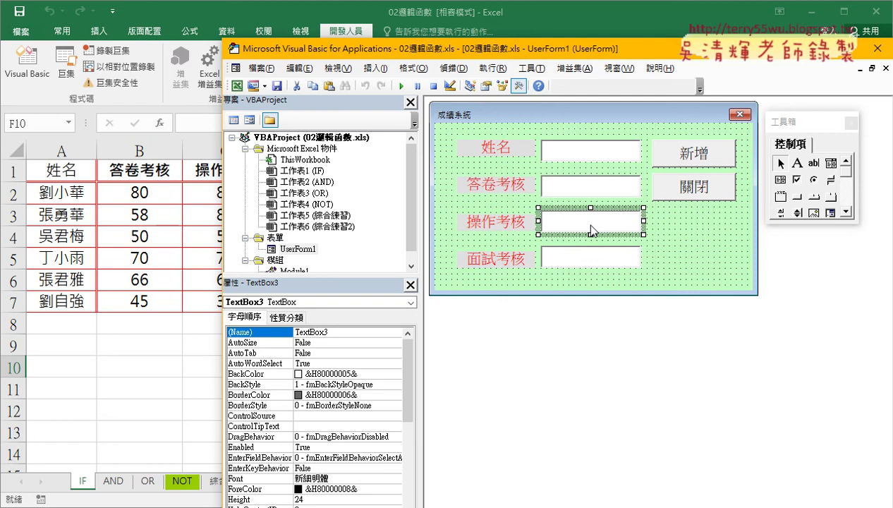
{"action": "left_click", "coordinate": [591, 261]}
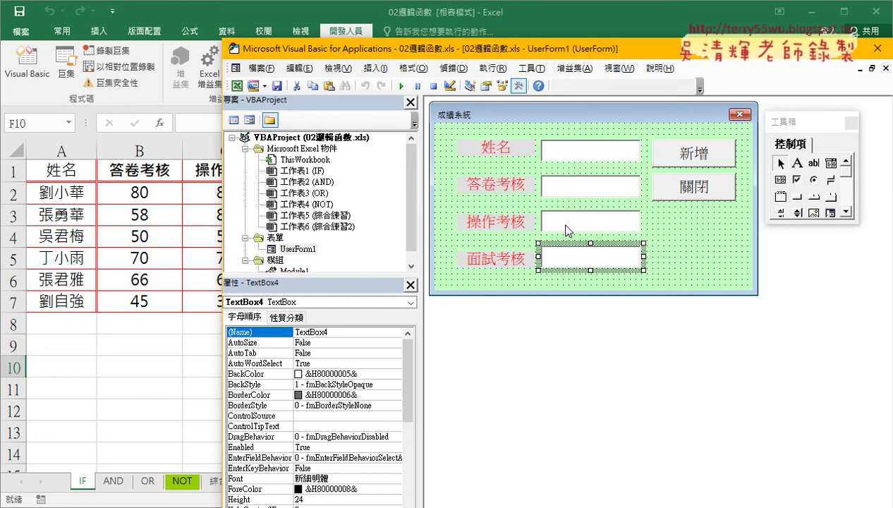
{"action": "double_click", "coordinate": [684, 155]}
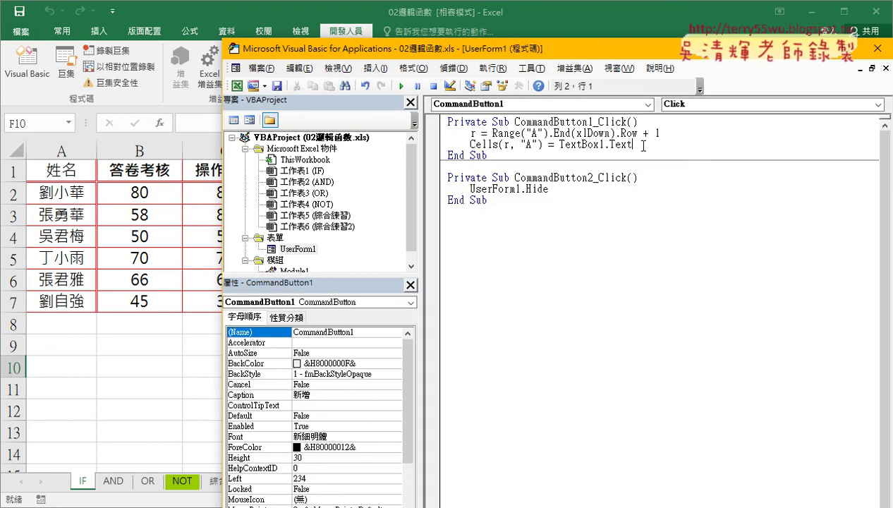
Duplicate the Cells(r, "A") = TextBox1.Text line three times below itself
{"action": "key", "text": "Return"}
{"action": "key", "text": "Return"}
{"action": "key", "text": "Return"}
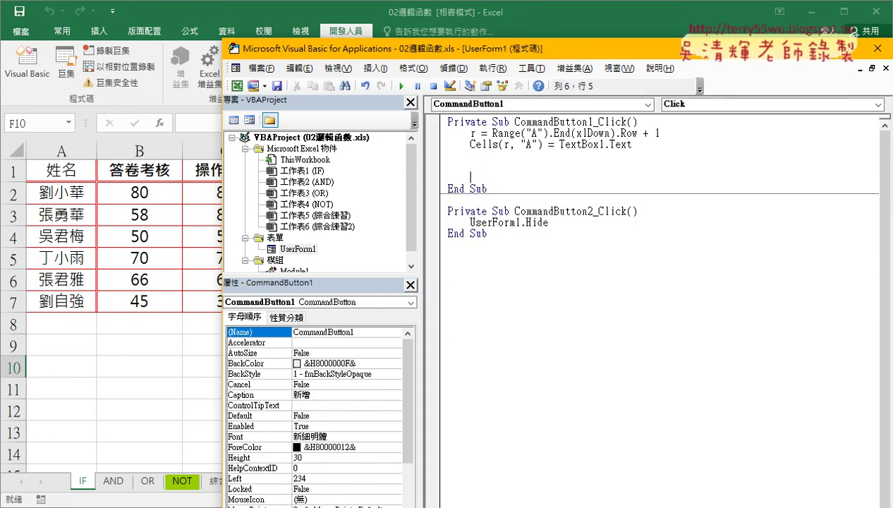
{"action": "key", "text": "Up"}
{"action": "key", "text": "Up"}
{"action": "key", "text": "Up"}
{"action": "key", "text": "shift+End"}
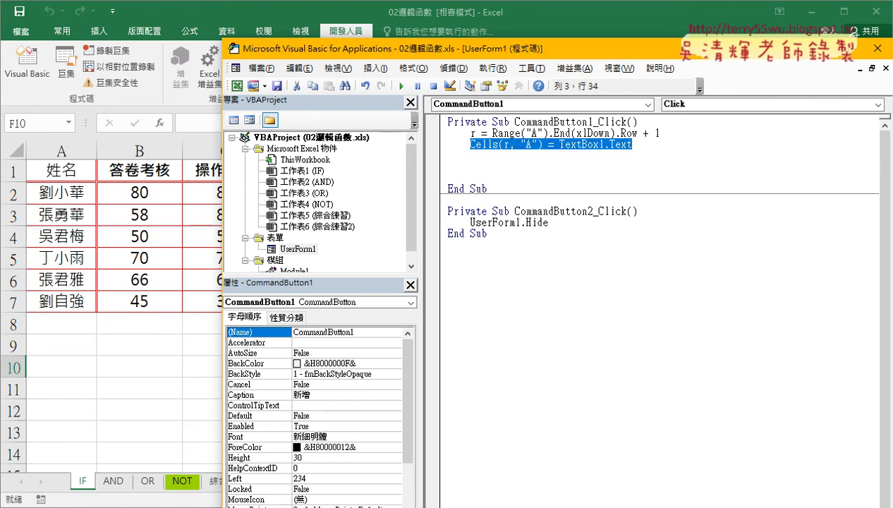
{"action": "key", "text": "ctrl+c"}
{"action": "key", "text": "Down"}
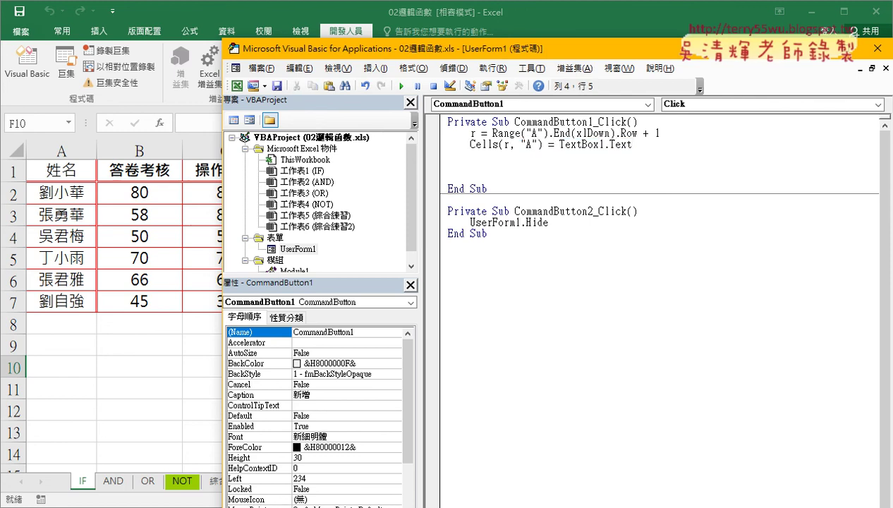
{"action": "key", "text": "ctrl+v"}
{"action": "key", "text": "Return"}
{"action": "key", "text": "ctrl+v"}
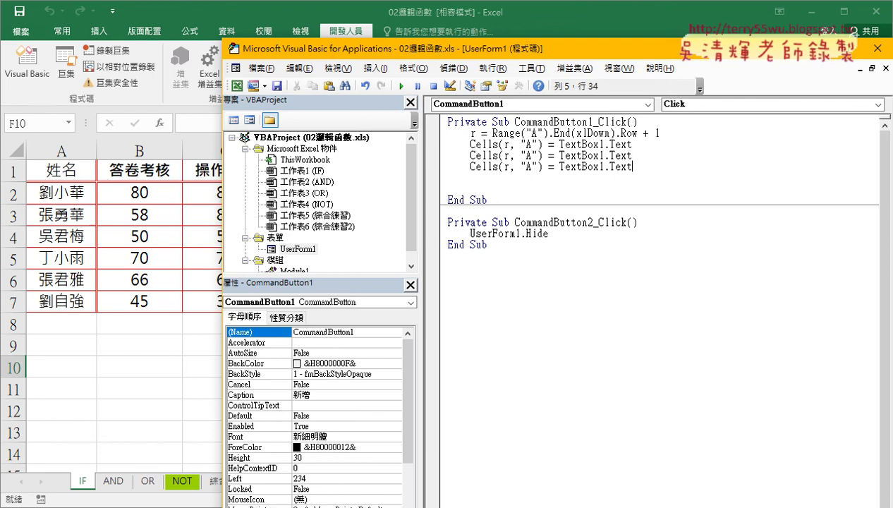
{"action": "key", "text": "Down"}
{"action": "key", "text": "ctrl+v"}
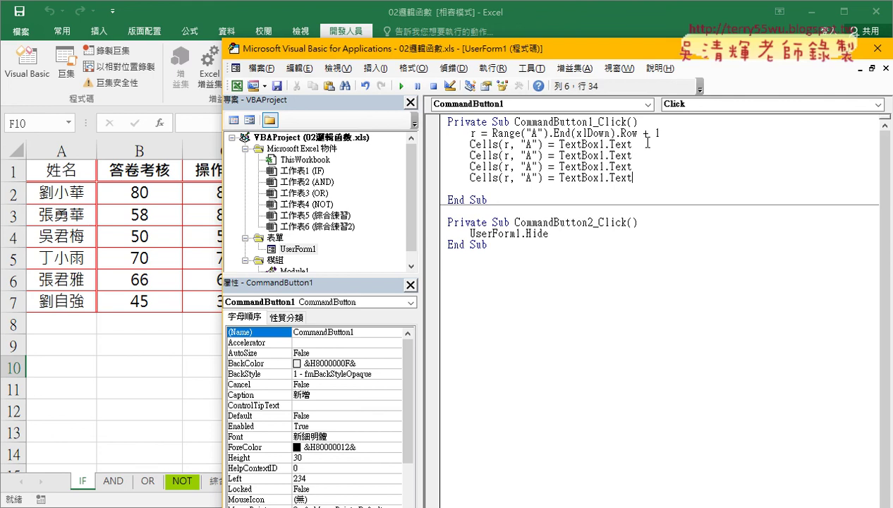
Change the copies' column letters to B, C and D
{"action": "double_click", "coordinate": [529, 155]}
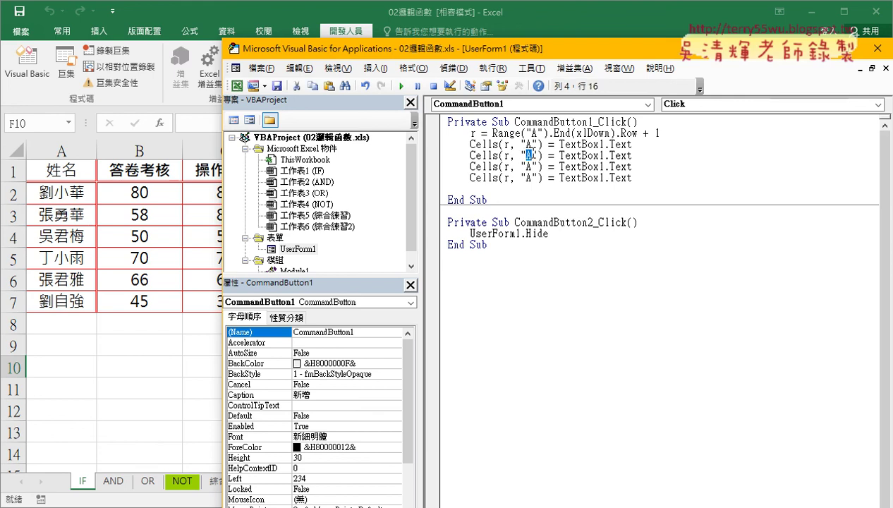
{"action": "type", "text": "B"}
{"action": "key", "text": "Down"}
{"action": "key", "text": "BackSpace"}
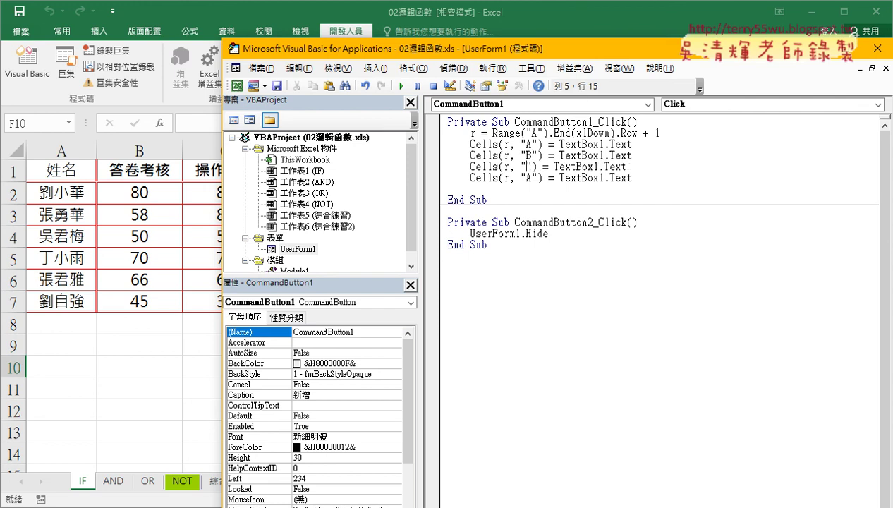
{"action": "type", "text": "C"}
{"action": "key", "text": "Down"}
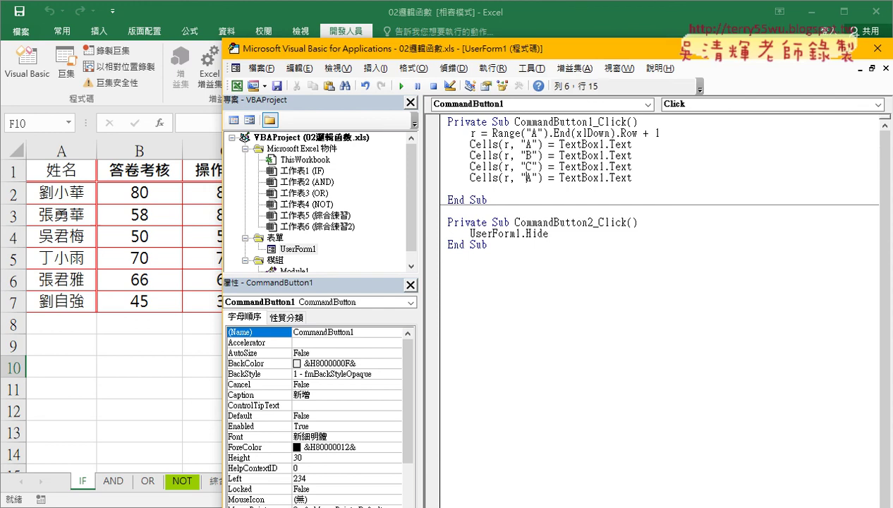
{"action": "key", "text": "BackSpace"}
{"action": "type", "text": "D"}
Change the copies' sources to TextBox2, TextBox3 and TextBox4 and remove the extra blank line
{"action": "left_click_drag", "start_coordinate": [604, 155], "coordinate": [597, 156]}
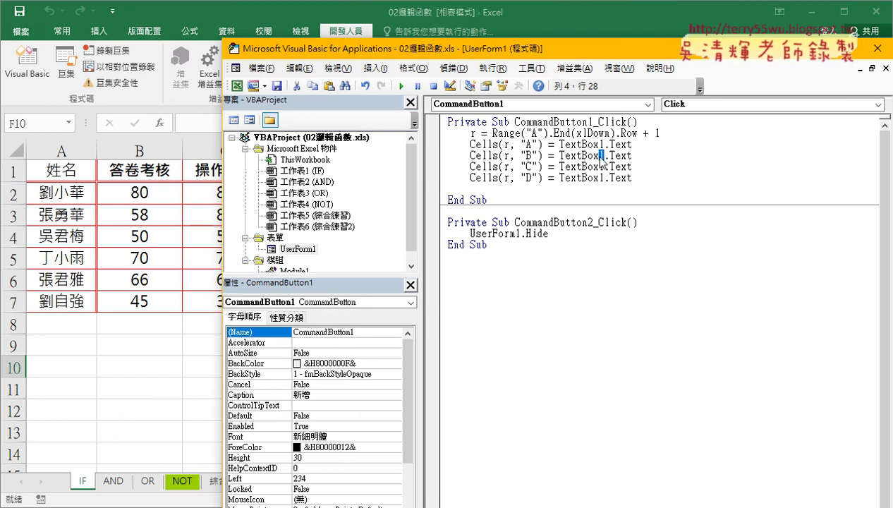
{"action": "type", "text": "2"}
{"action": "key", "text": "Down"}
{"action": "key", "text": "BackSpace"}
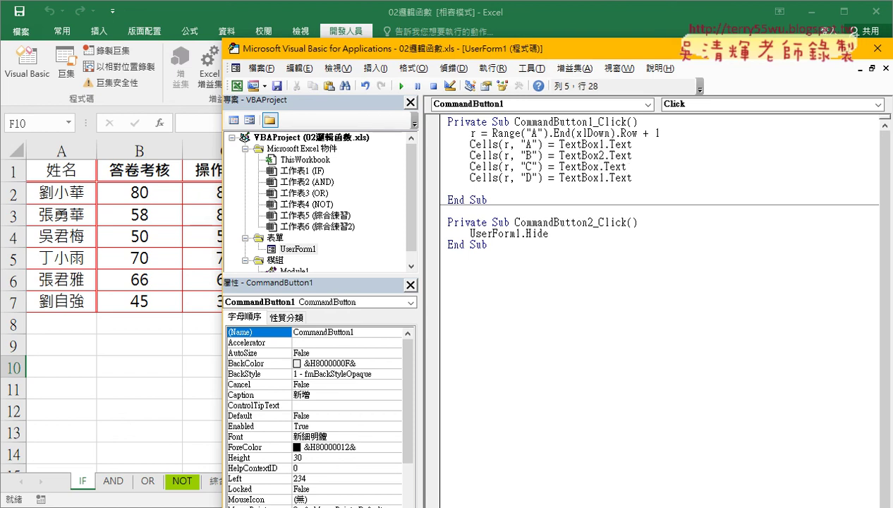
{"action": "type", "text": "3"}
{"action": "key", "text": "Delete"}
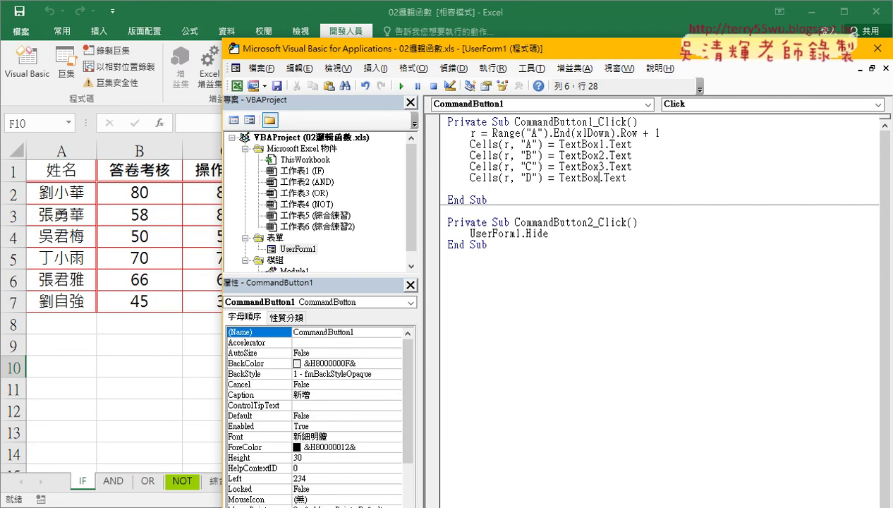
{"action": "type", "text": "4"}
{"action": "key", "text": "End"}
{"action": "key", "text": "Delete"}
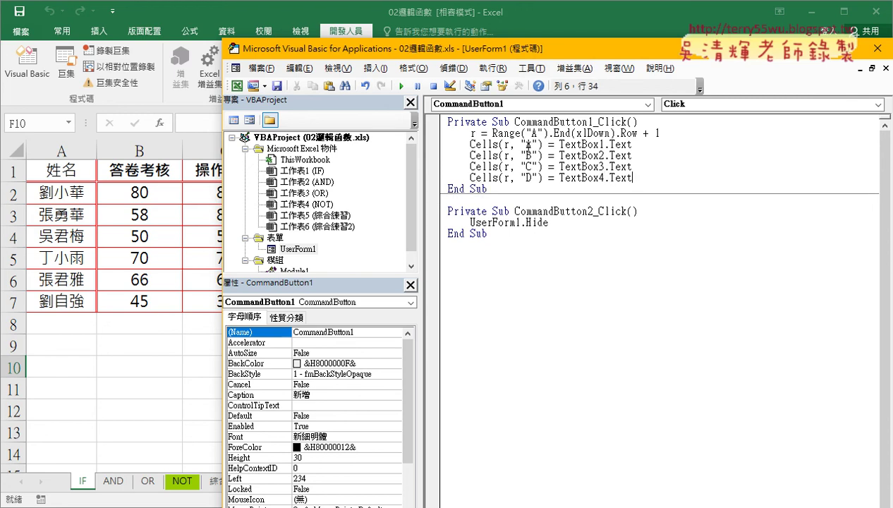
Run the form, move it aside, and add a record for AAA with scores 85, 96 and 94
{"action": "left_click", "coordinate": [401, 85]}
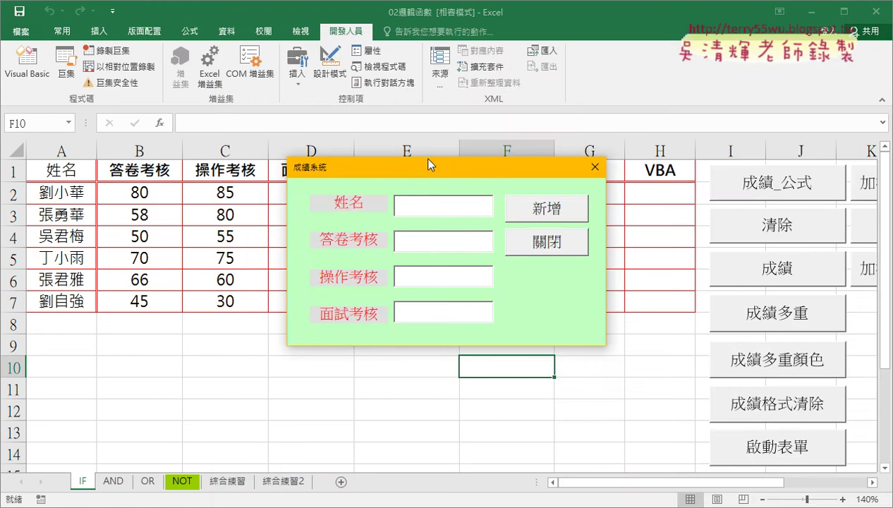
{"action": "left_click_drag", "start_coordinate": [428, 160], "coordinate": [648, 63]}
{"action": "type", "text": "A"}
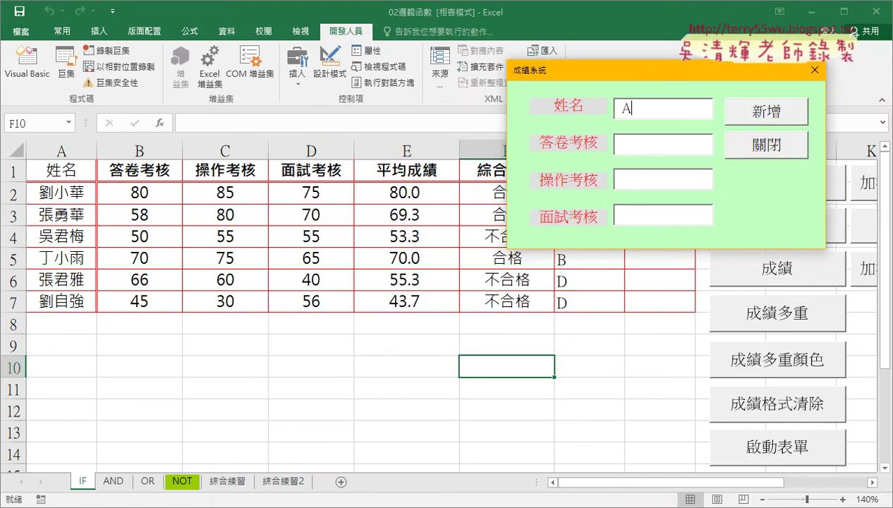
{"action": "type", "text": "AA"}
{"action": "type", "text": "85"}
{"action": "type", "text": "96"}
{"action": "type", "text": "94"}
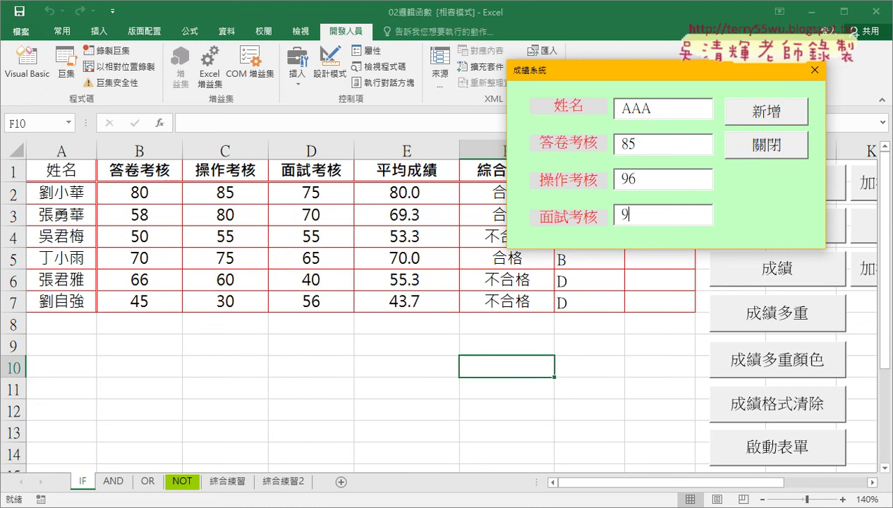
{"action": "left_click", "coordinate": [780, 115]}
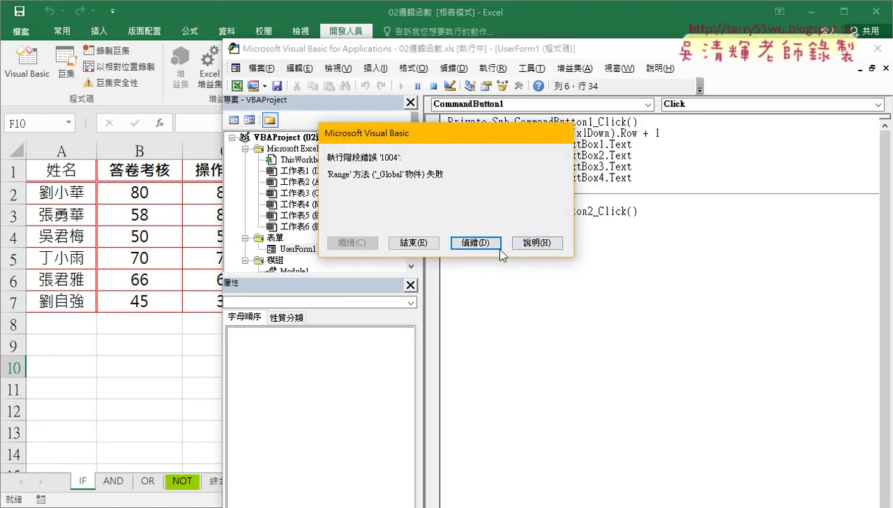
In the debugger, change Range("A") to Range("A1") and resume the macro
{"action": "left_click", "coordinate": [493, 246]}
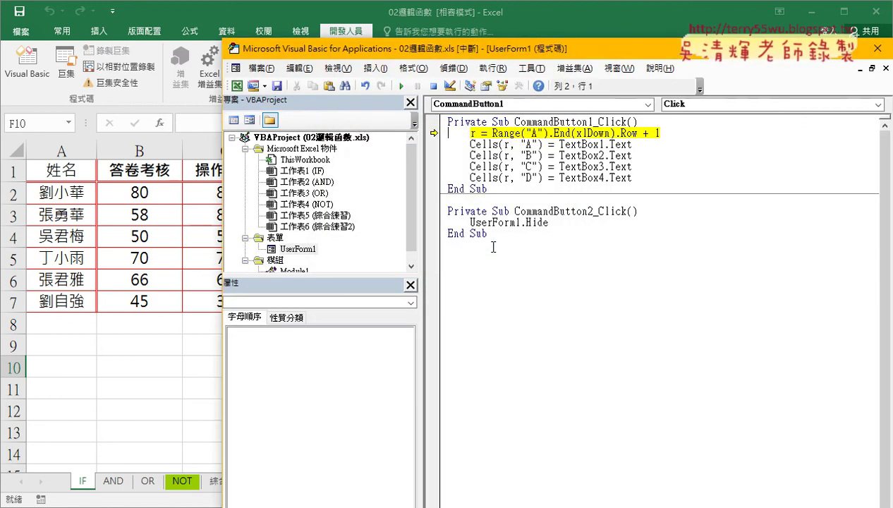
{"action": "left_click", "coordinate": [537, 134]}
{"action": "type", "text": "1"}
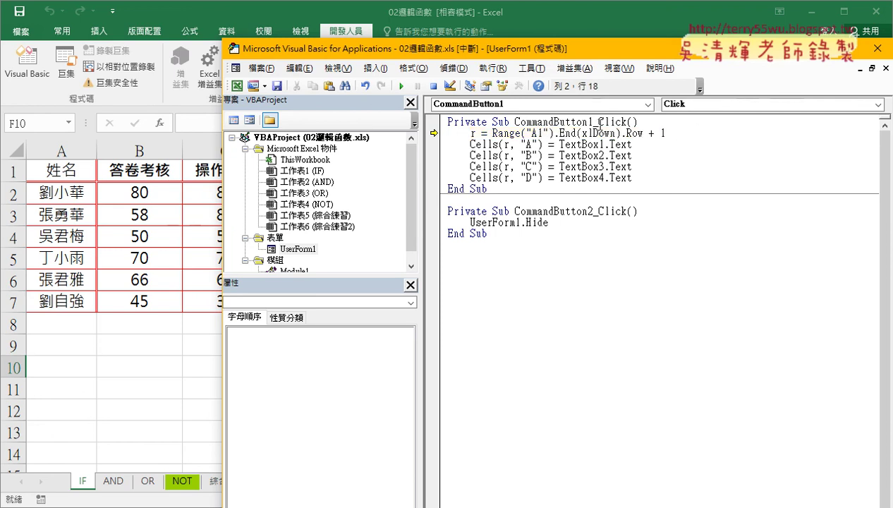
{"action": "left_click_drag", "start_coordinate": [547, 133], "coordinate": [525, 133]}
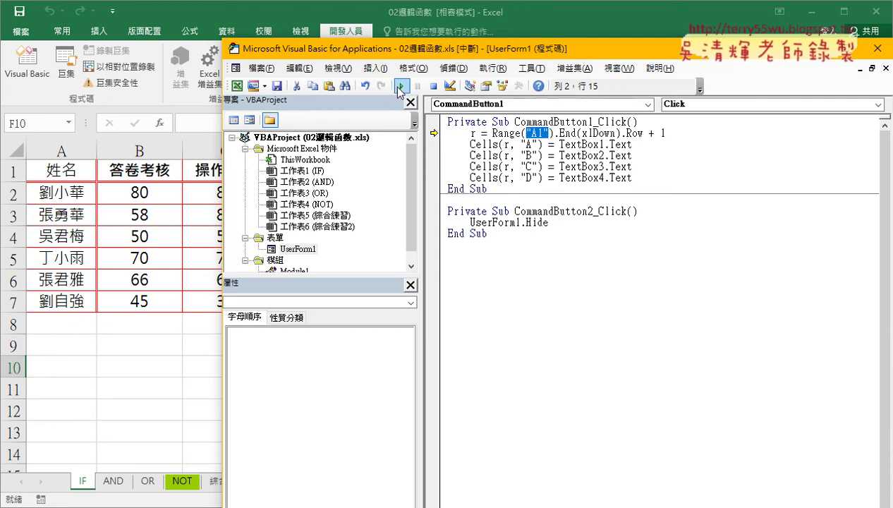
{"action": "left_click", "coordinate": [400, 86]}
Check the 成績系統 form's entry, then close the form
{"action": "left_click", "coordinate": [643, 108]}
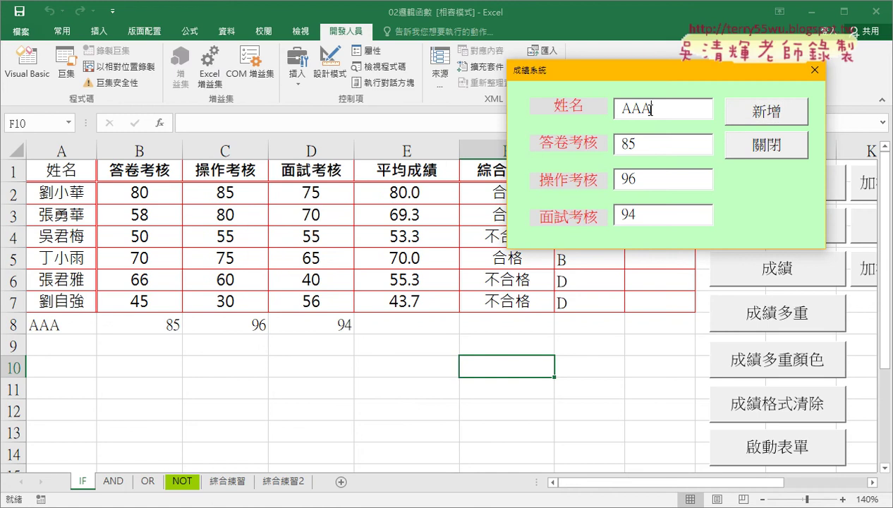
{"action": "left_click", "coordinate": [645, 180]}
{"action": "left_click", "coordinate": [765, 146]}
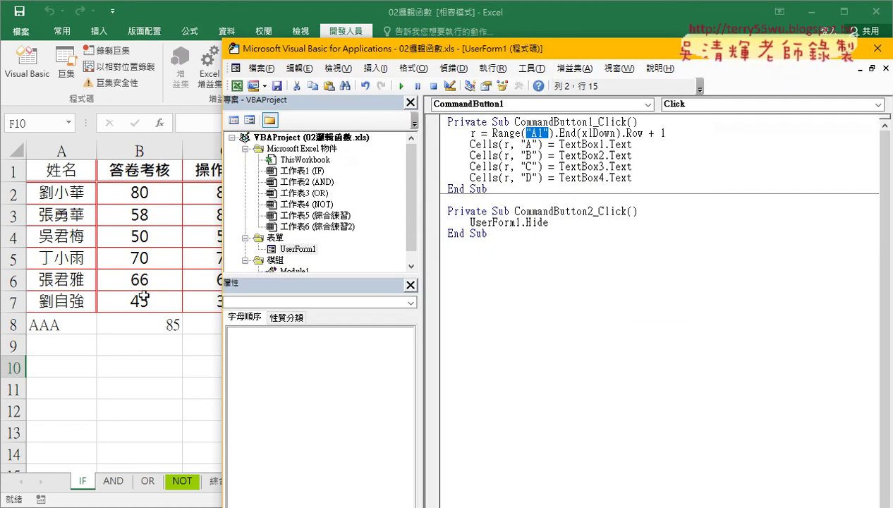
Inspect the E7, F7 and G7 formulas and confirm row 8 has no formulas
{"action": "left_click", "coordinate": [143, 297]}
{"action": "left_click", "coordinate": [428, 303]}
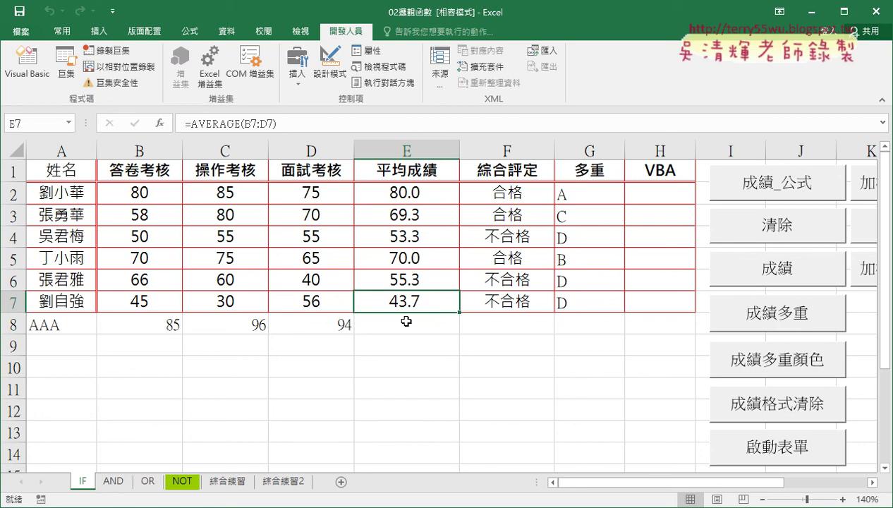
{"action": "left_click", "coordinate": [503, 298]}
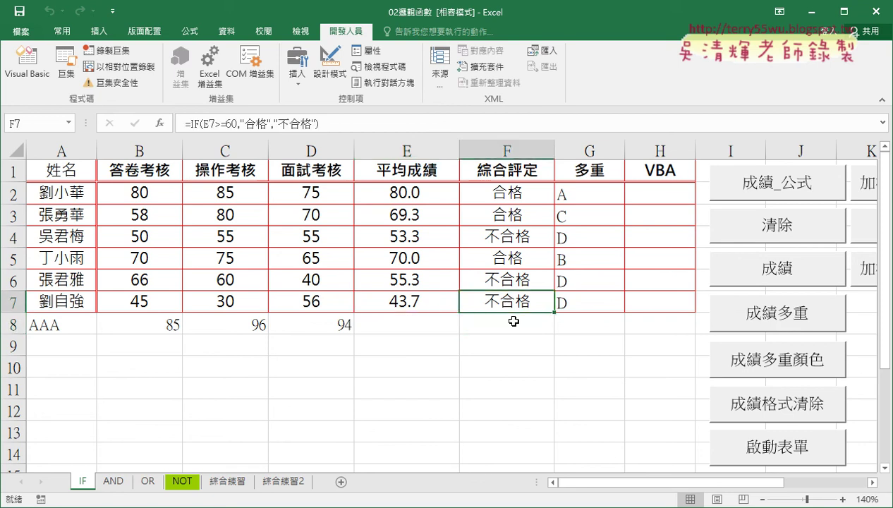
{"action": "left_click", "coordinate": [513, 321]}
{"action": "left_click", "coordinate": [579, 304]}
{"action": "left_click", "coordinate": [584, 325]}
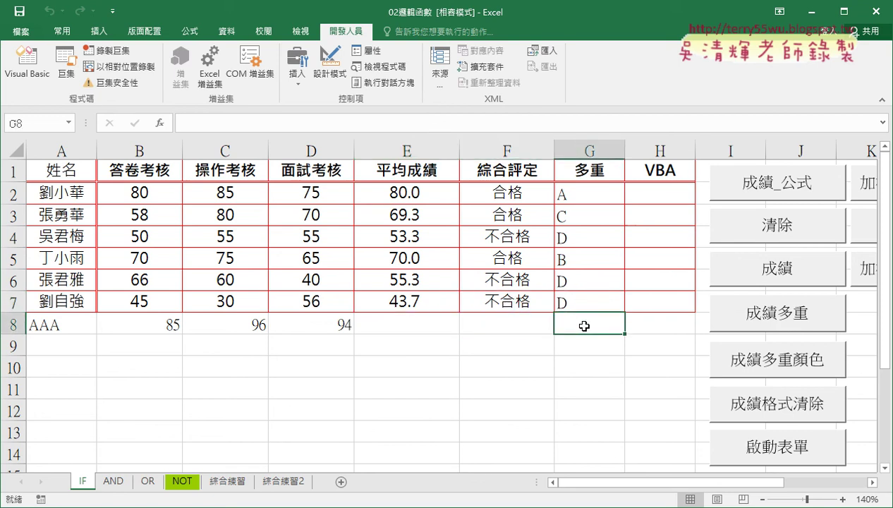
{"action": "left_click", "coordinate": [405, 301]}
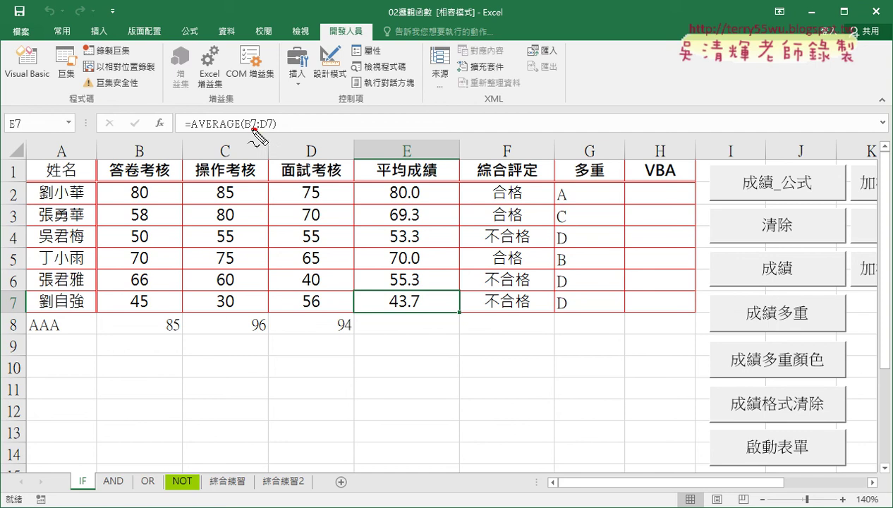
Mark the row 7 references and the new row 8 record, then reopen the UserForm1 code
{"action": "left_click_drag", "start_coordinate": [253, 130], "coordinate": [275, 130]}
{"action": "left_click_drag", "start_coordinate": [15, 316], "coordinate": [10, 319]}
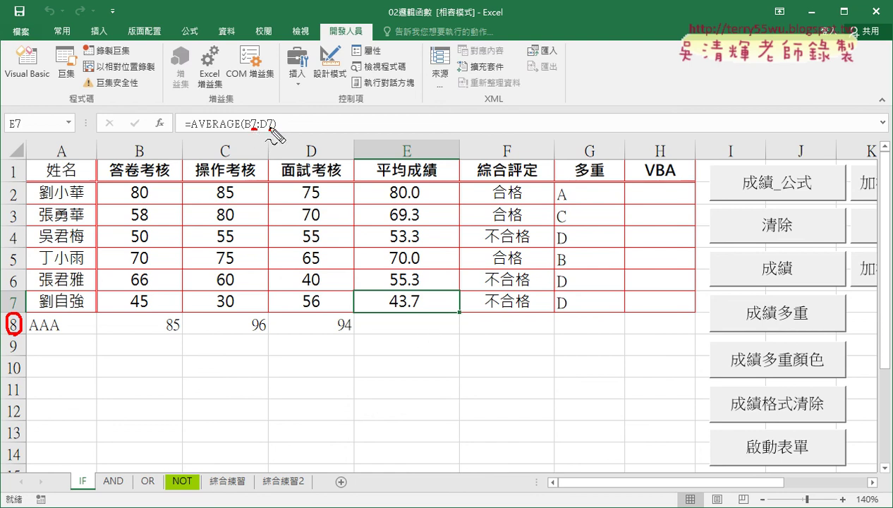
{"action": "left_click_drag", "start_coordinate": [268, 129], "coordinate": [263, 154]}
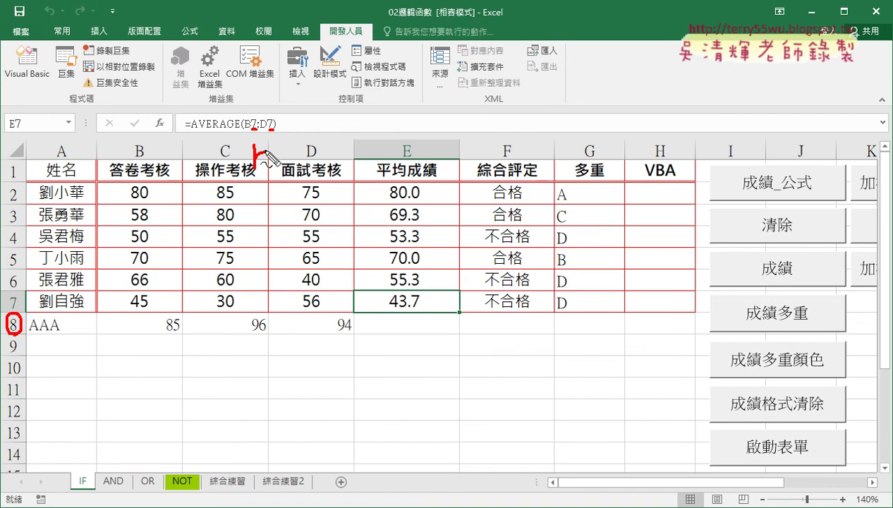
{"action": "key", "text": "Escape"}
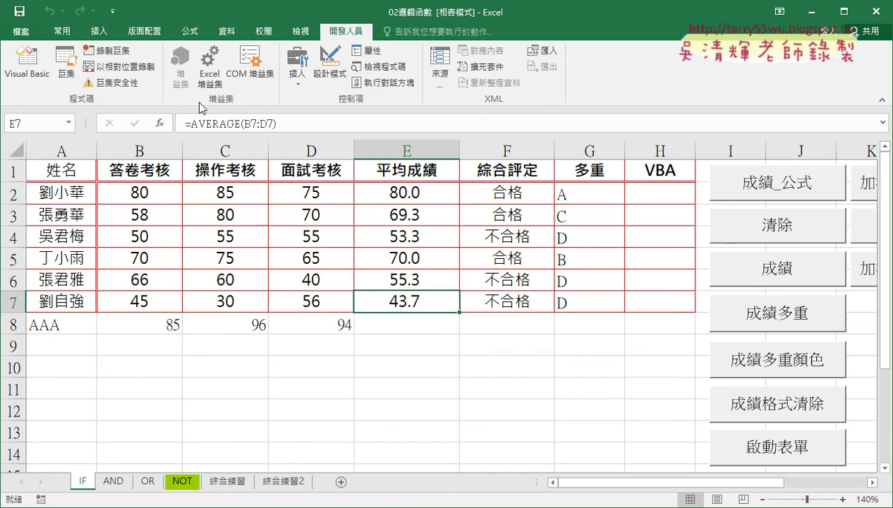
{"action": "left_click", "coordinate": [27, 62]}
Add three copies of an empty-value Cells(r, ...) = "" line below the column D assignment
{"action": "left_click", "coordinate": [644, 178]}
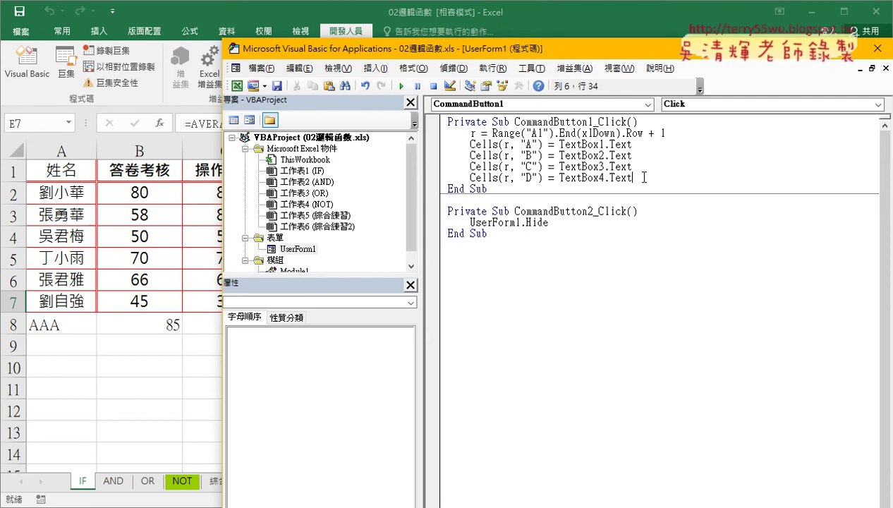
{"action": "key", "text": "Return"}
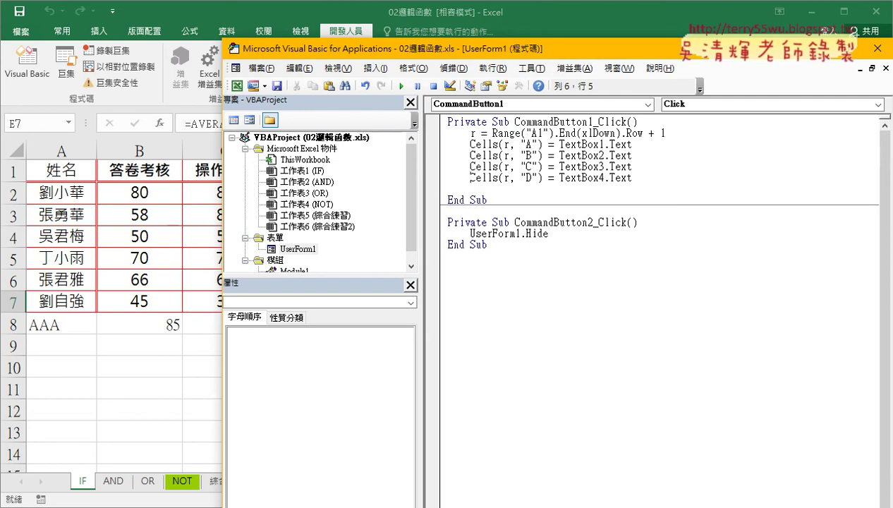
{"action": "left_click_drag", "start_coordinate": [469, 177], "coordinate": [553, 178]}
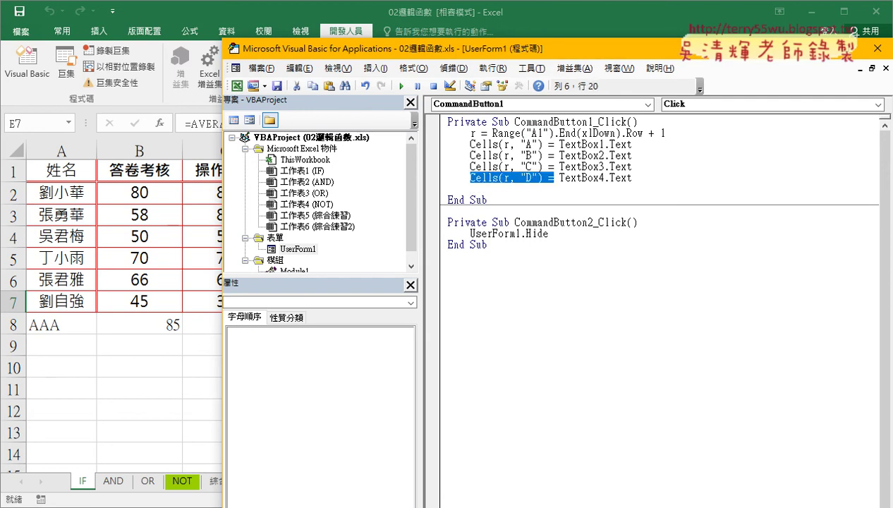
{"action": "key", "text": "Down"}
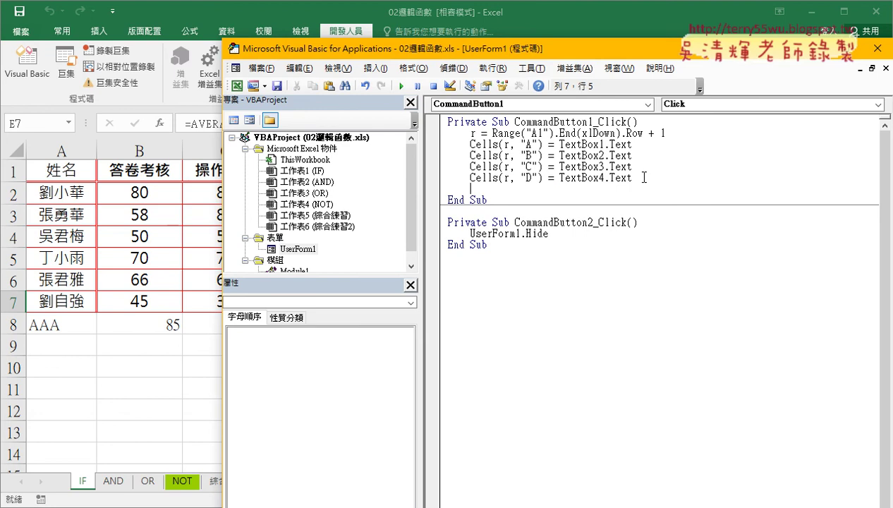
{"action": "type", "text": "Cells(r, \"D\") ="}
{"action": "type", "text": "\"\""}
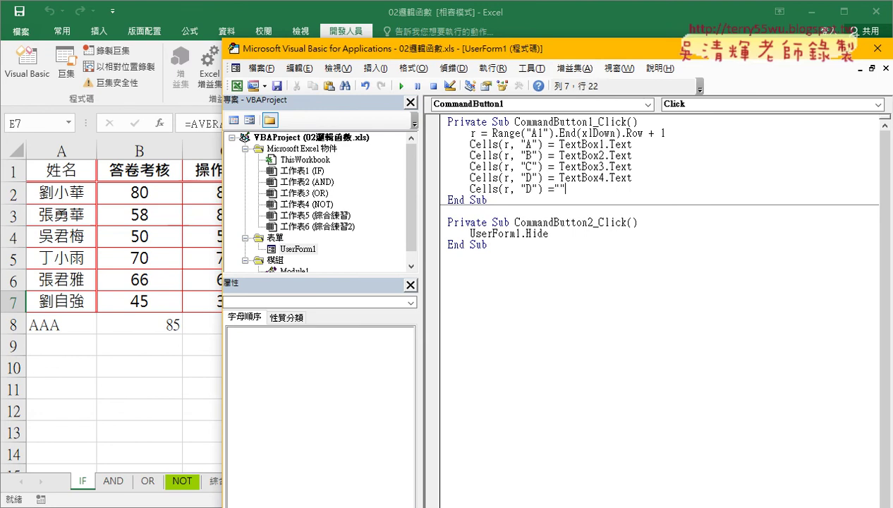
{"action": "key", "text": "Return"}
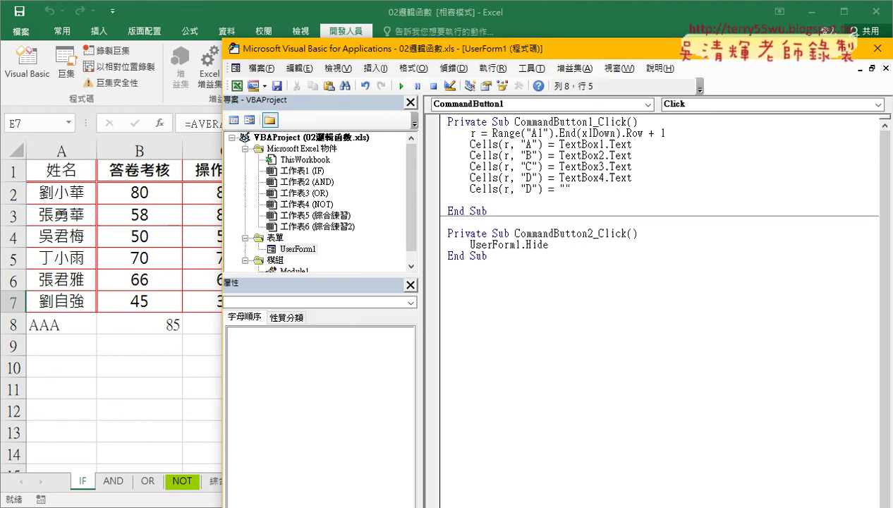
{"action": "left_click_drag", "start_coordinate": [571, 189], "coordinate": [472, 189]}
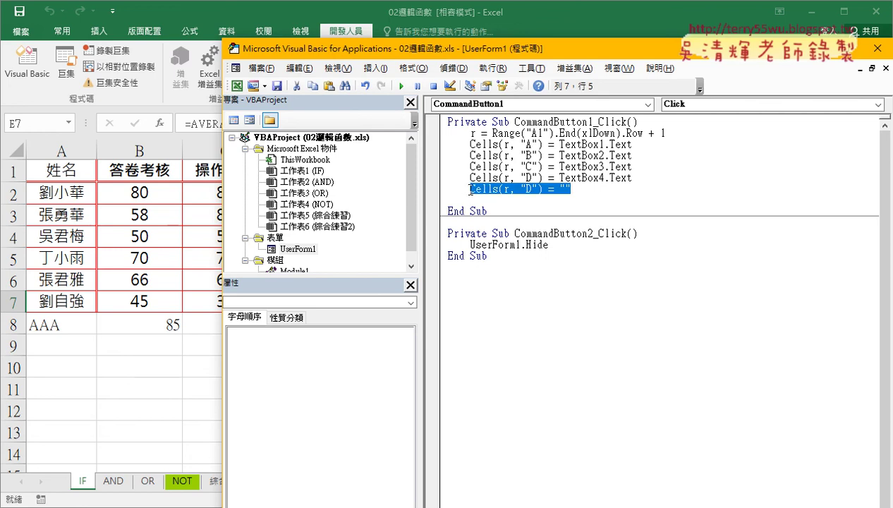
{"action": "left_click", "coordinate": [475, 200]}
{"action": "type", "text": "Cells(r, \"D\") = \"\""}
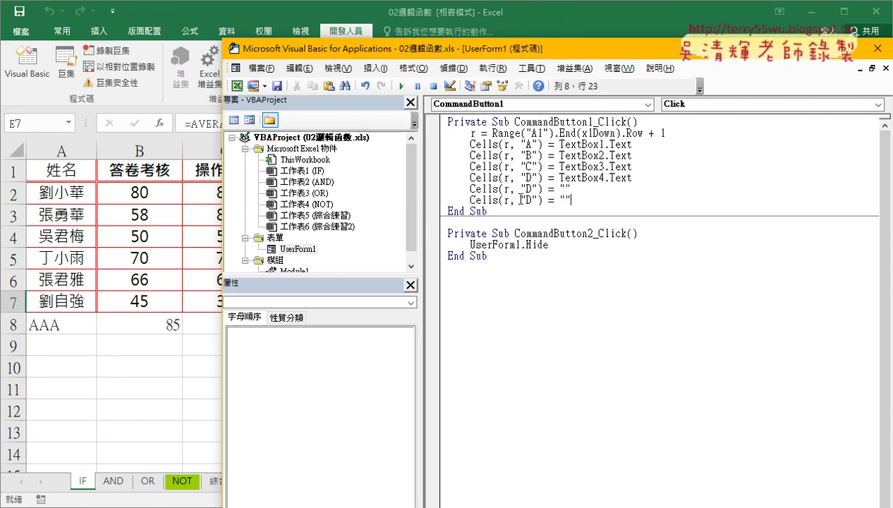
{"action": "key", "text": "Return"}
{"action": "type", "text": "Cells(r, \"D\") = \"\""}
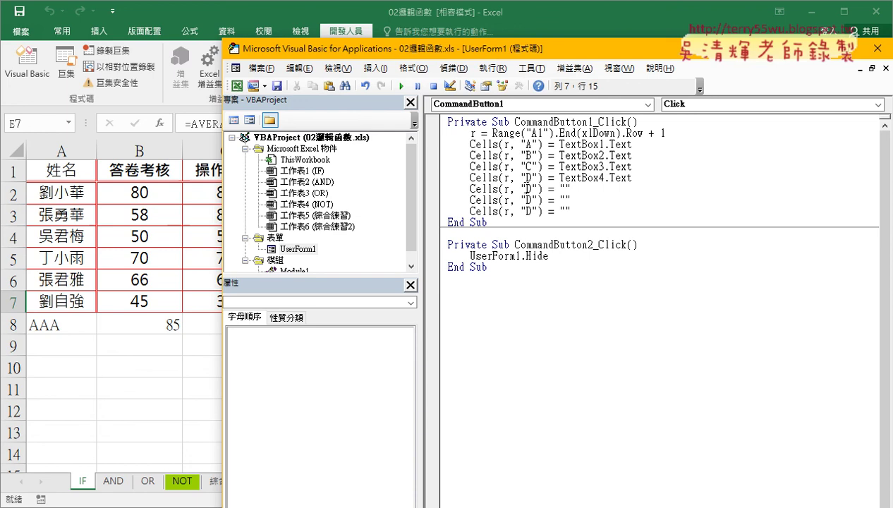
Set the three new lines' column letters to E, F and G
{"action": "double_click", "coordinate": [528, 189]}
{"action": "type", "text": "E"}
{"action": "double_click", "coordinate": [528, 188]}
{"action": "left_click", "coordinate": [530, 201]}
{"action": "double_click", "coordinate": [529, 201]}
{"action": "type", "text": "F"}
{"action": "double_click", "coordinate": [529, 211]}
{"action": "type", "text": "G"}
{"action": "left_click", "coordinate": [562, 189]}
{"action": "left_click", "coordinate": [184, 295]}
Copy E7's =AVERAGE(B7:D7) formula into the column E line's quotes
{"action": "left_click", "coordinate": [414, 299]}
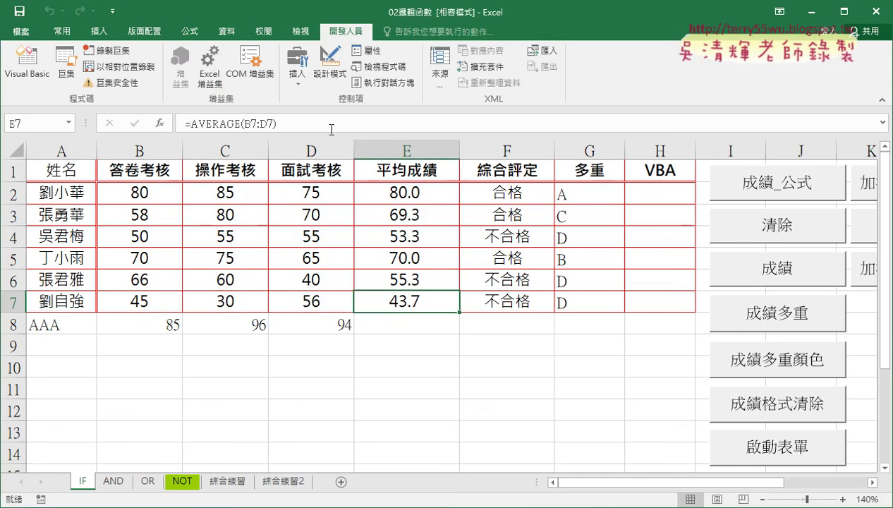
{"action": "left_click_drag", "start_coordinate": [311, 124], "coordinate": [183, 124]}
{"action": "right_click", "coordinate": [184, 124]}
{"action": "left_click", "coordinate": [218, 148]}
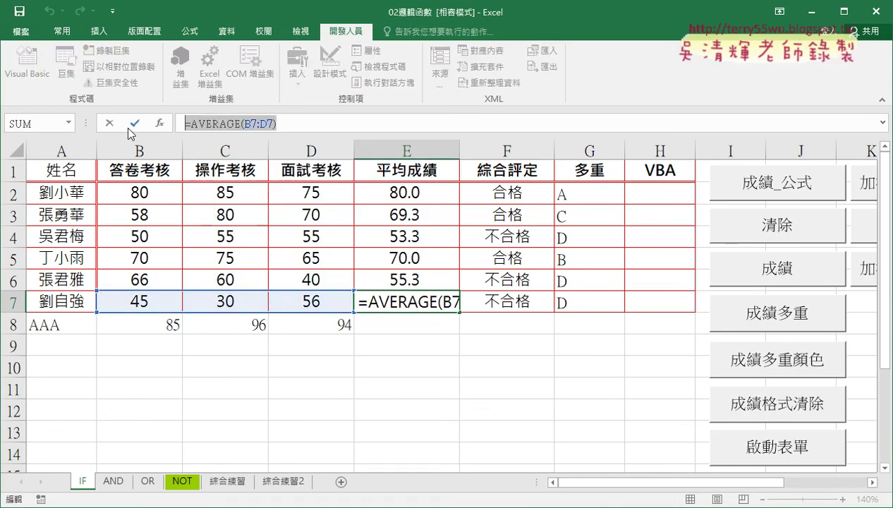
{"action": "left_click", "coordinate": [135, 124]}
{"action": "left_click", "coordinate": [27, 60]}
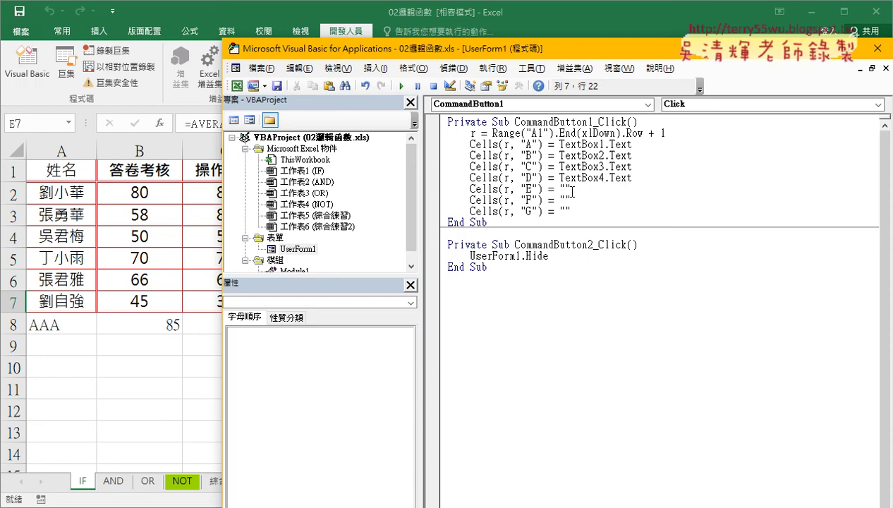
{"action": "key", "text": "ctrl+v"}
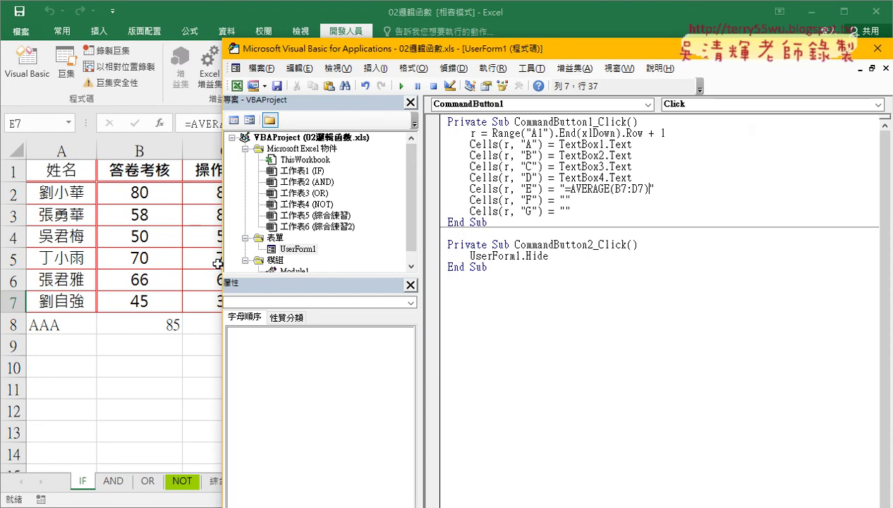
Copy F7's 合格/不合格 IF formula into the column F line's quotes
{"action": "left_click", "coordinate": [216, 261]}
{"action": "left_click", "coordinate": [484, 296]}
{"action": "left_click", "coordinate": [311, 123]}
{"action": "left_click_drag", "start_coordinate": [318, 124], "coordinate": [185, 124]}
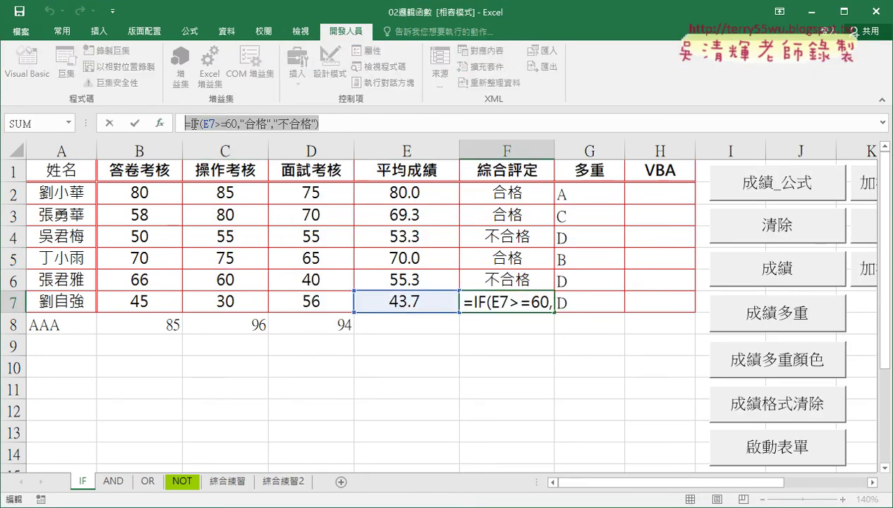
{"action": "right_click", "coordinate": [267, 120]}
{"action": "left_click", "coordinate": [275, 150]}
{"action": "left_click", "coordinate": [110, 124]}
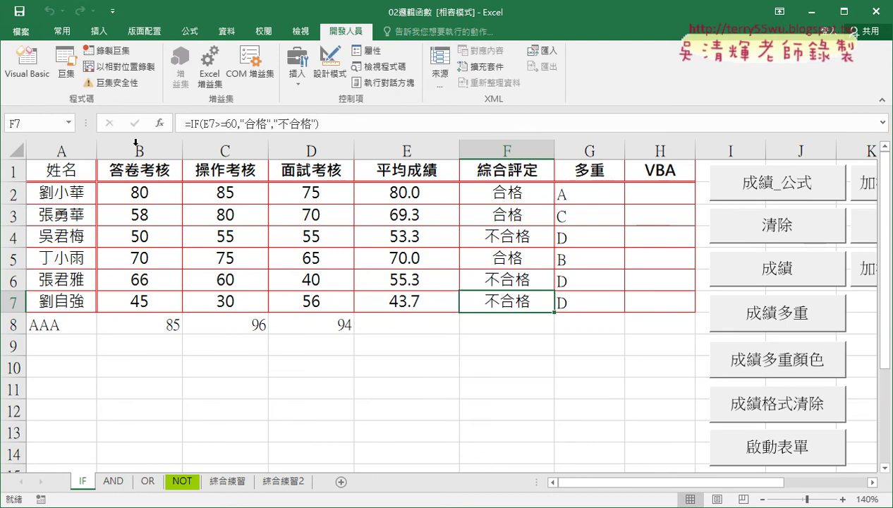
{"action": "left_click", "coordinate": [27, 63]}
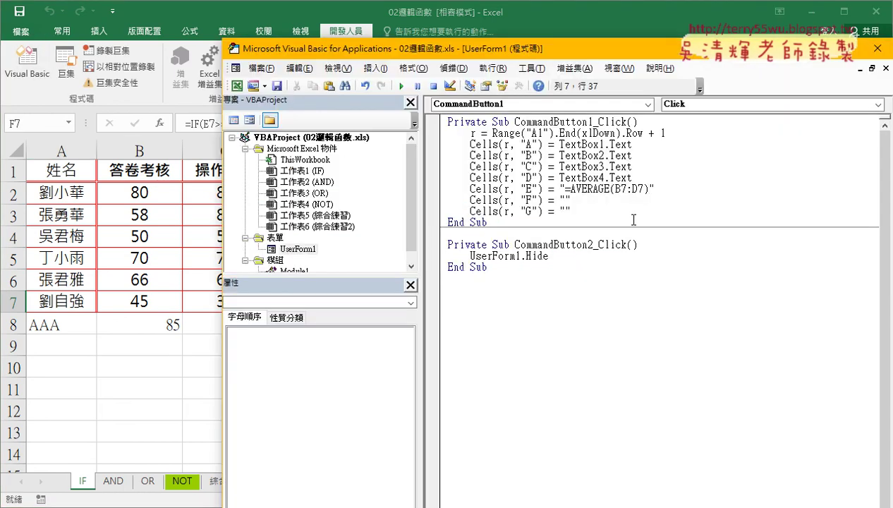
{"action": "left_click", "coordinate": [566, 200]}
{"action": "key", "text": "ctrl+v"}
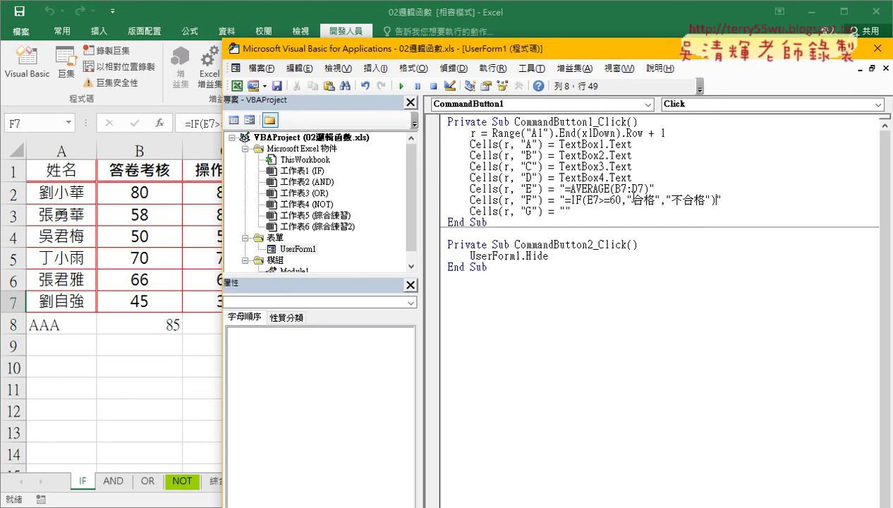
Double the quotation marks around 合格 and 不合格 in the column F formula
{"action": "left_click", "coordinate": [625, 200]}
{"action": "type", "text": "\""}
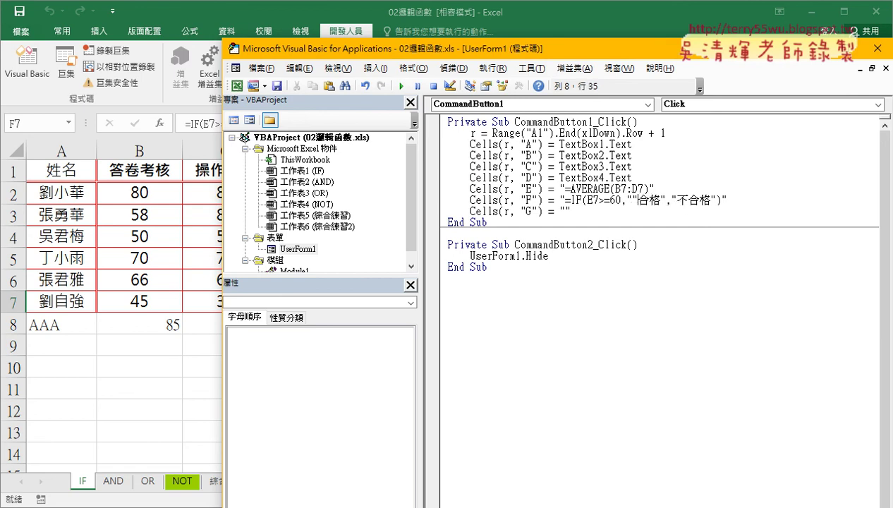
{"action": "left_click", "coordinate": [658, 200]}
{"action": "type", "text": "\""}
{"action": "left_click", "coordinate": [663, 200]}
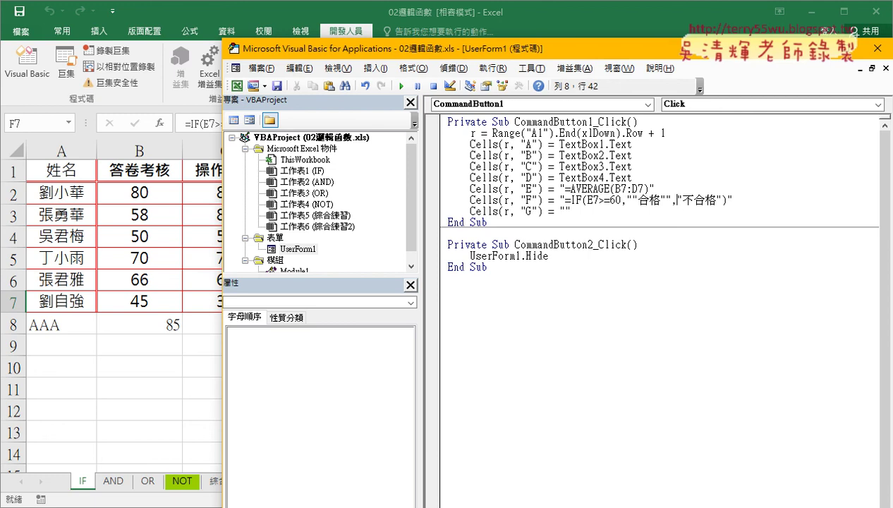
{"action": "type", "text": "\""}
{"action": "left_click", "coordinate": [725, 200]}
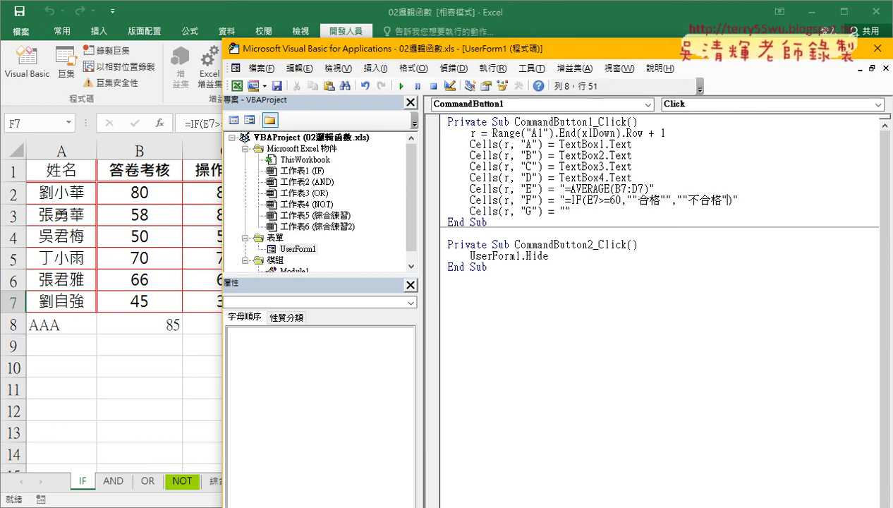
{"action": "type", "text": "\""}
{"action": "left_click", "coordinate": [187, 241]}
Copy G7's nested IF grade formula from the formula bar without changing it
{"action": "left_click", "coordinate": [605, 303]}
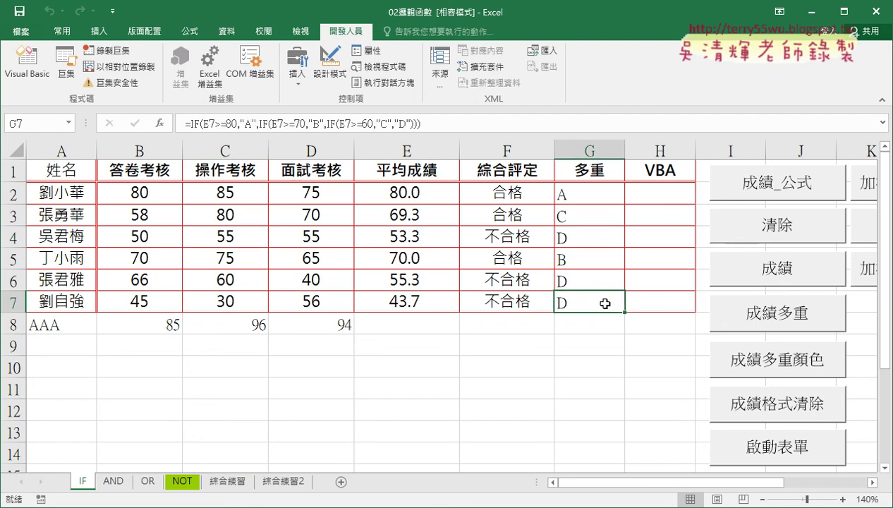
{"action": "left_click", "coordinate": [488, 124]}
{"action": "left_click", "coordinate": [284, 123]}
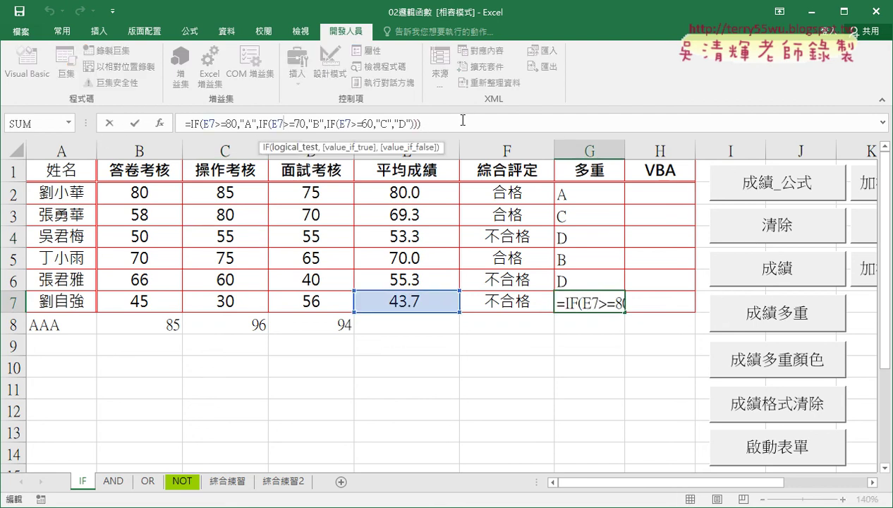
{"action": "left_click_drag", "start_coordinate": [462, 123], "coordinate": [184, 124]}
{"action": "right_click", "coordinate": [224, 122]}
{"action": "left_click", "coordinate": [243, 144]}
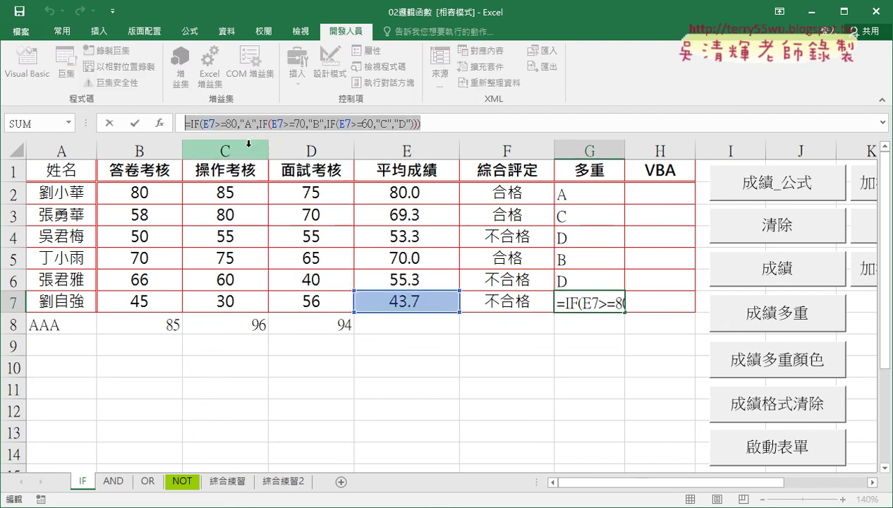
{"action": "left_click", "coordinate": [109, 124]}
Open the Start menu and expand the Windows 附屬應用程式 folder
{"action": "key", "text": "super"}
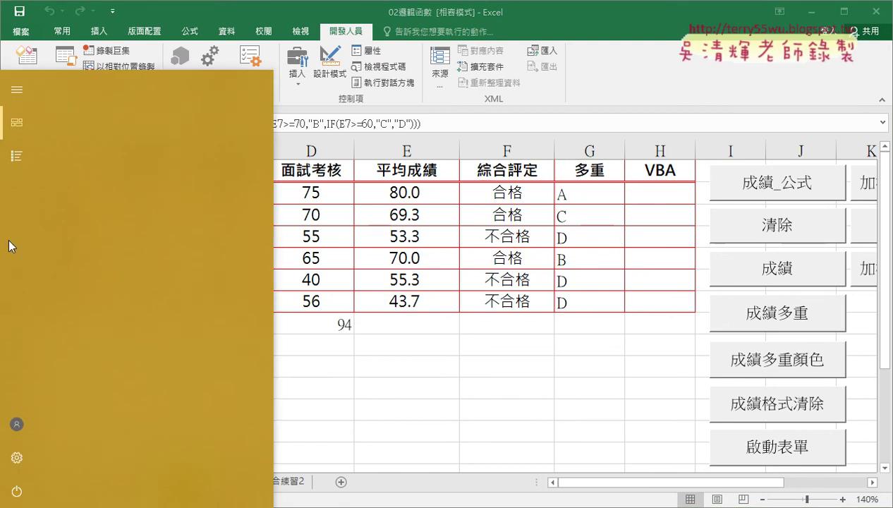
{"action": "scroll", "coordinate": [132, 312], "scroll_direction": "down", "scroll_amount": 2}
{"action": "scroll", "coordinate": [134, 316], "scroll_direction": "down", "scroll_amount": 4}
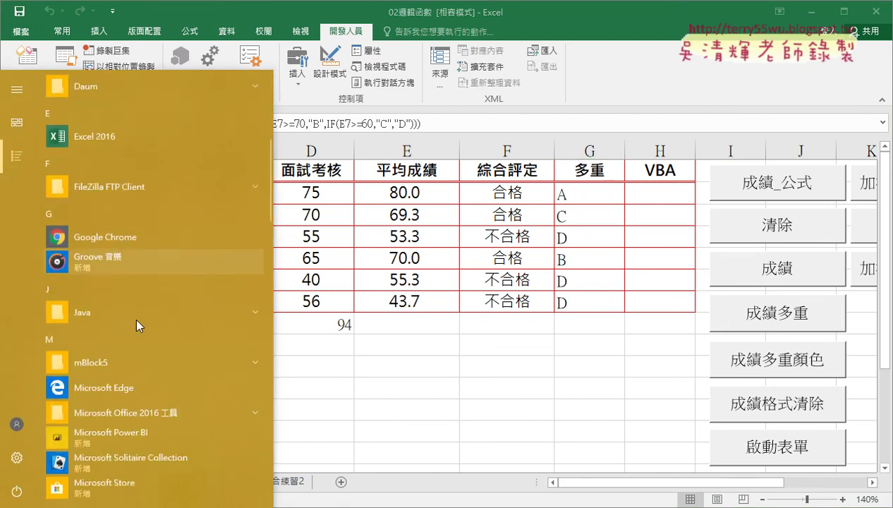
{"action": "scroll", "coordinate": [136, 317], "scroll_direction": "down", "scroll_amount": 5}
{"action": "scroll", "coordinate": [138, 318], "scroll_direction": "down", "scroll_amount": 3}
{"action": "scroll", "coordinate": [137, 318], "scroll_direction": "down", "scroll_amount": 5}
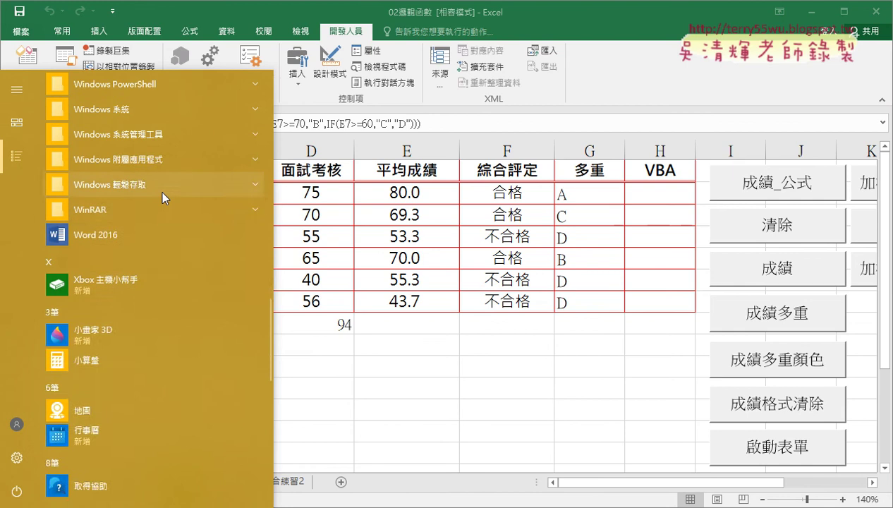
{"action": "left_click", "coordinate": [155, 154]}
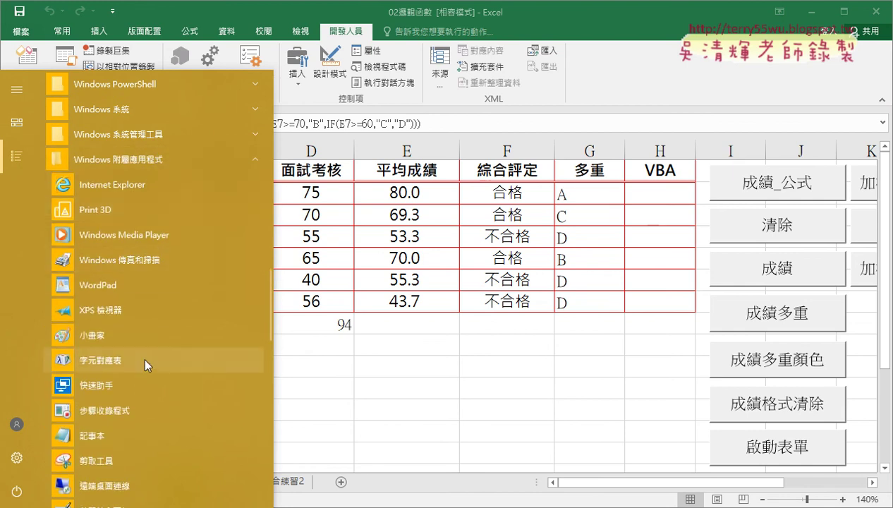
Paste the grade formula into Notepad and replace every " with ""
{"action": "left_click", "coordinate": [149, 427]}
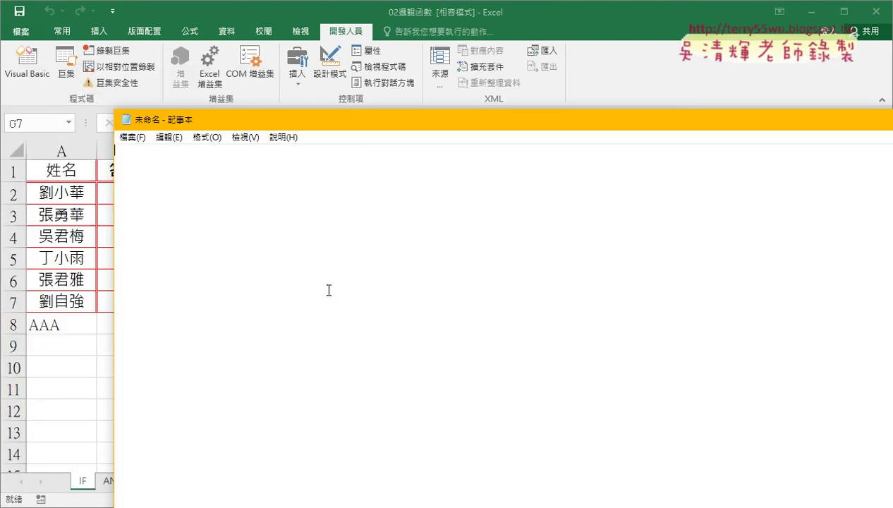
{"action": "right_click", "coordinate": [311, 265]}
{"action": "left_click", "coordinate": [348, 328]}
{"action": "left_click", "coordinate": [169, 137]}
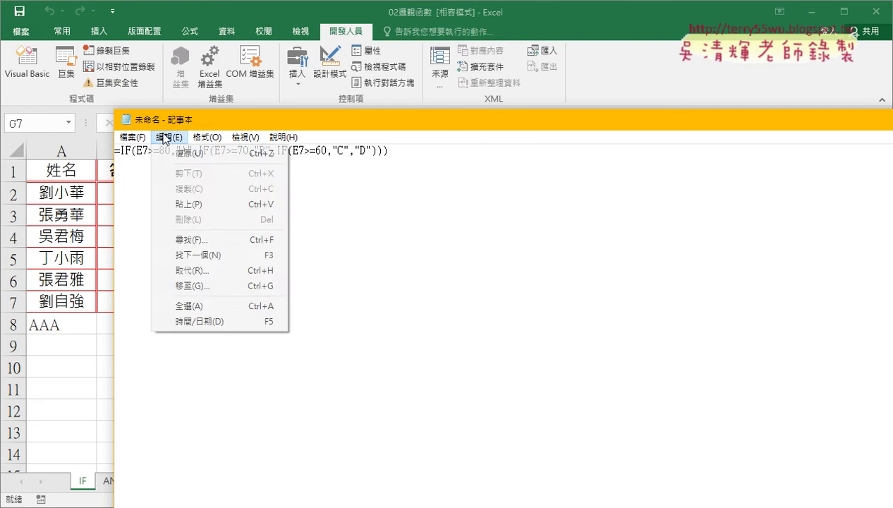
{"action": "left_click", "coordinate": [201, 272]}
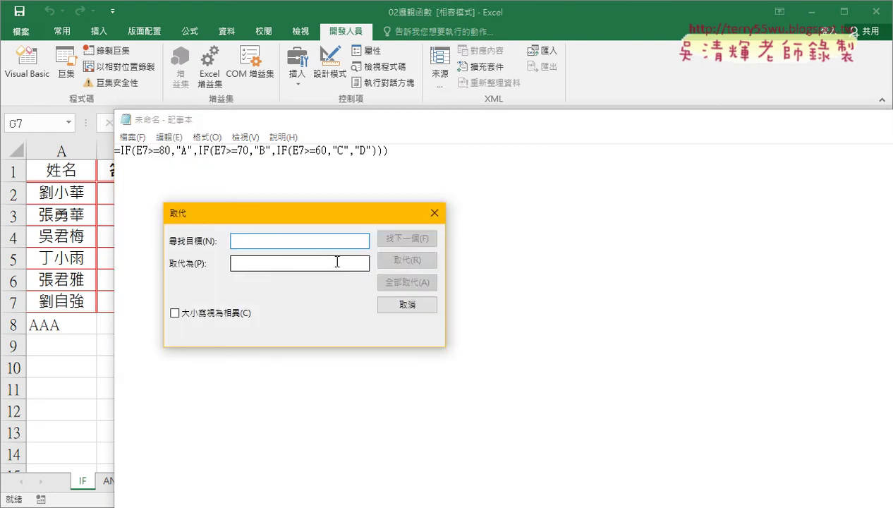
{"action": "type", "text": "\""}
{"action": "key", "text": "Tab"}
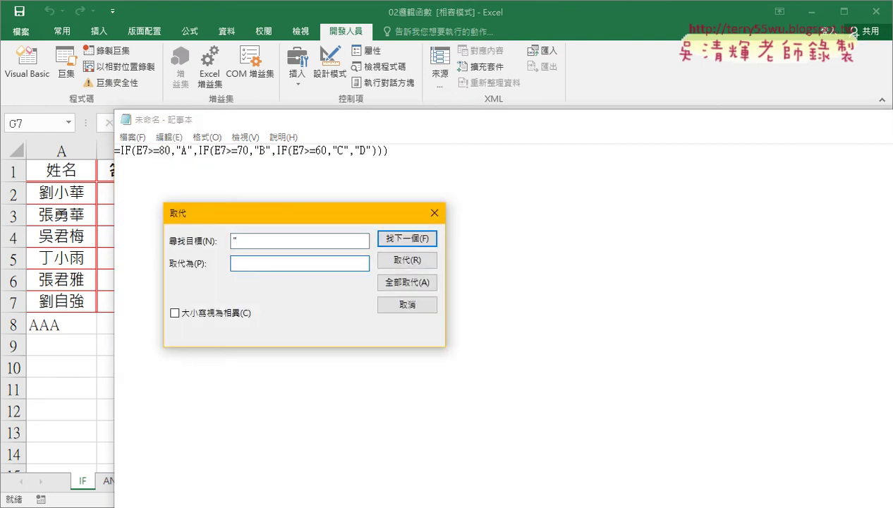
{"action": "type", "text": "\"\""}
{"action": "left_click", "coordinate": [408, 282]}
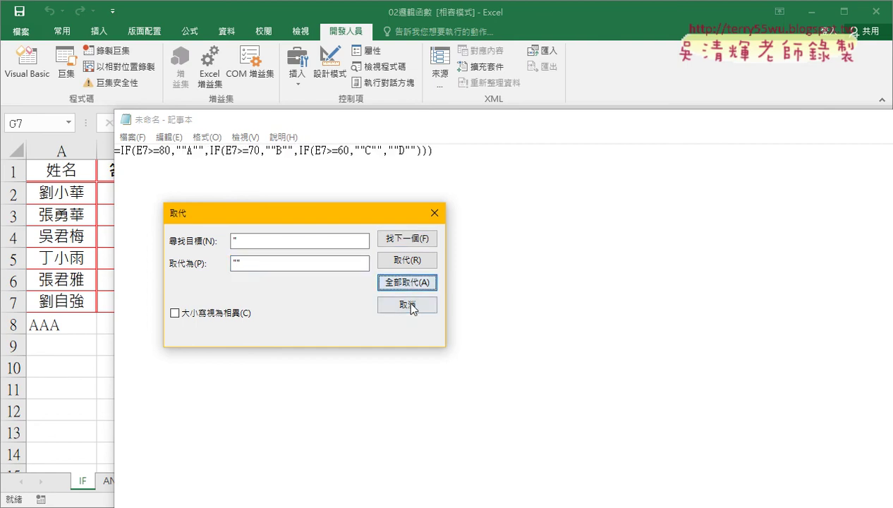
{"action": "left_click", "coordinate": [408, 304]}
Copy the quote-doubled formula and return to the VBA editor
{"action": "left_click_drag", "start_coordinate": [470, 151], "coordinate": [3, 155]}
{"action": "right_click", "coordinate": [224, 156]}
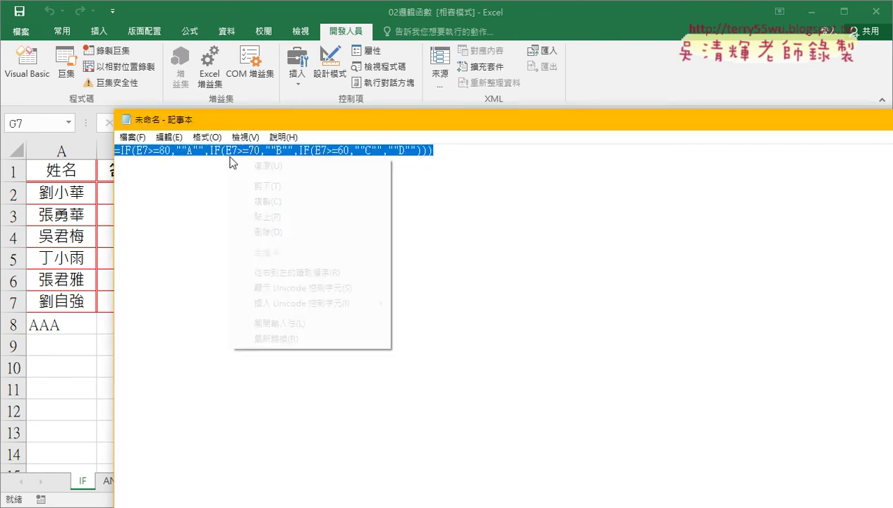
{"action": "left_click", "coordinate": [259, 201]}
{"action": "left_click", "coordinate": [290, 507]}
{"action": "left_click", "coordinate": [365, 454]}
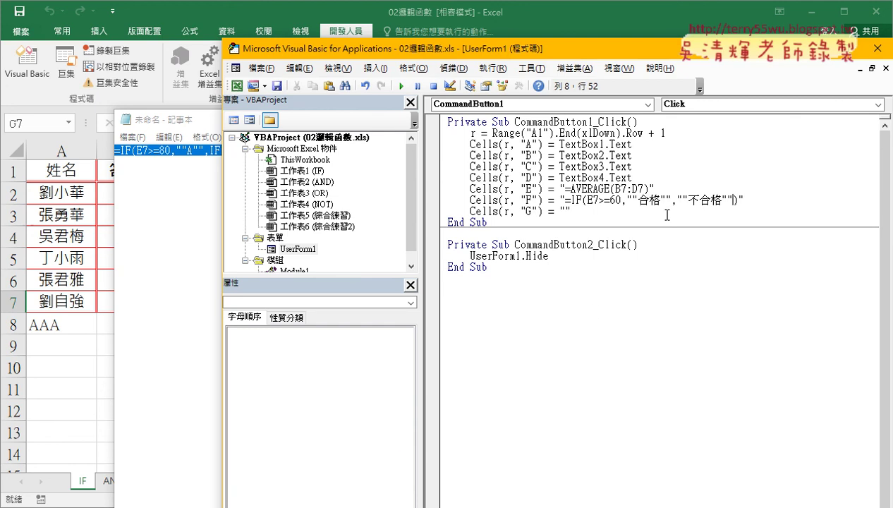
Paste the quote-doubled grade formula into column G's empty quotes
{"action": "left_click", "coordinate": [568, 211]}
{"action": "key", "text": "ctrl+v"}
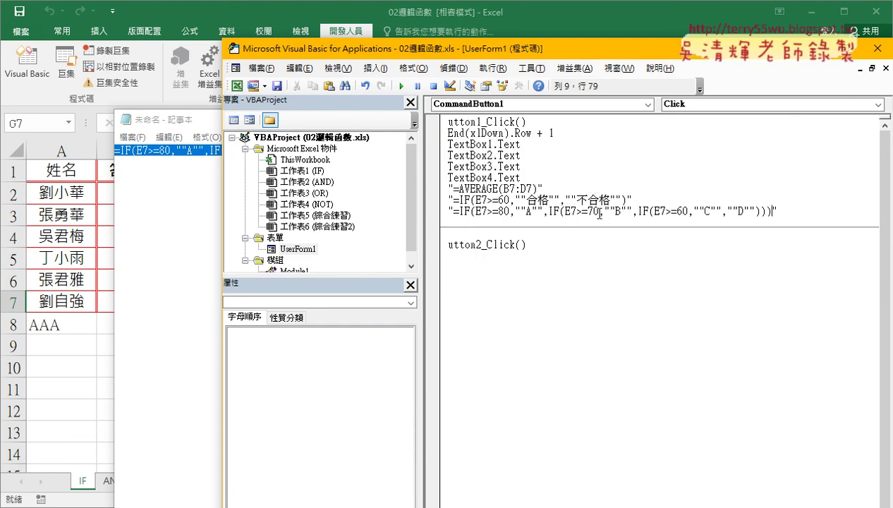
{"action": "left_click", "coordinate": [484, 213]}
Widen the code pane and replace the 7 in the average's B7 with "&r&"
{"action": "left_click_drag", "start_coordinate": [422, 161], "coordinate": [337, 161]}
{"action": "left_click_drag", "start_coordinate": [376, 56], "coordinate": [380, 11]}
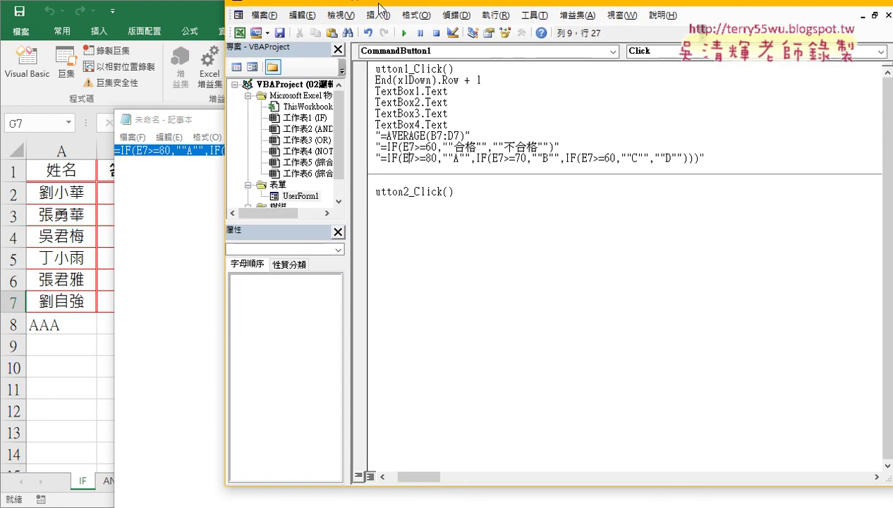
{"action": "left_click_drag", "start_coordinate": [422, 477], "coordinate": [407, 477]}
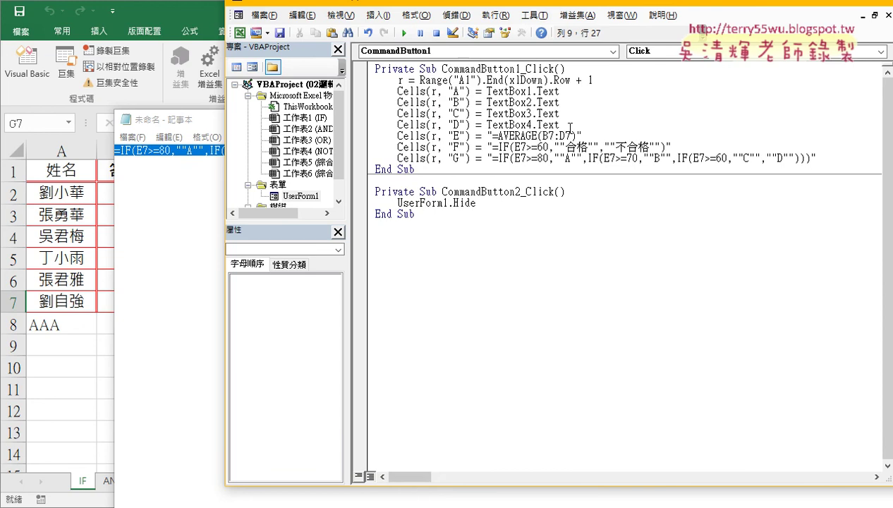
{"action": "left_click_drag", "start_coordinate": [548, 135], "coordinate": [554, 135]}
{"action": "type", "text": "\""}
{"action": "type", "text": "&"}
{"action": "type", "text": "&"}
{"action": "type", "text": "ㄜ"}
{"action": "type", "text": "r"}
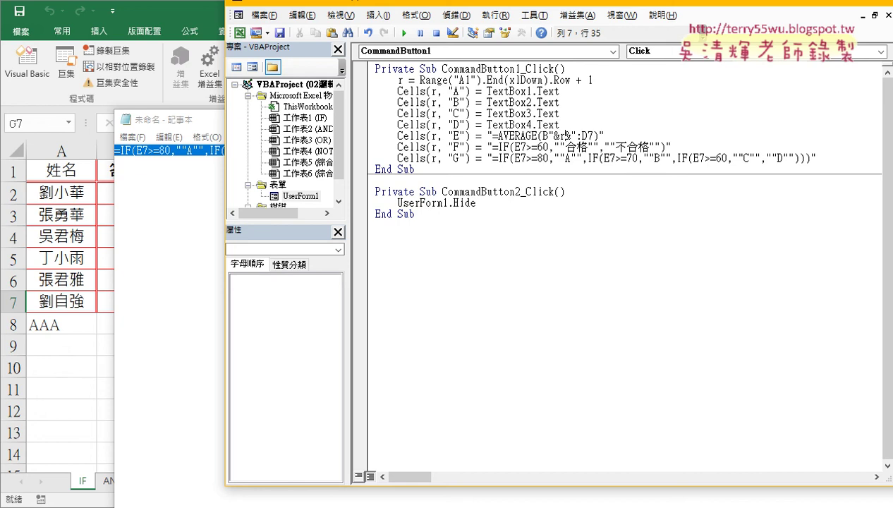
Space out the concatenation as " & r & " in AVERAGE and copy it
{"action": "key", "text": "space"}
{"action": "key", "text": "Right"}
{"action": "key", "text": "space"}
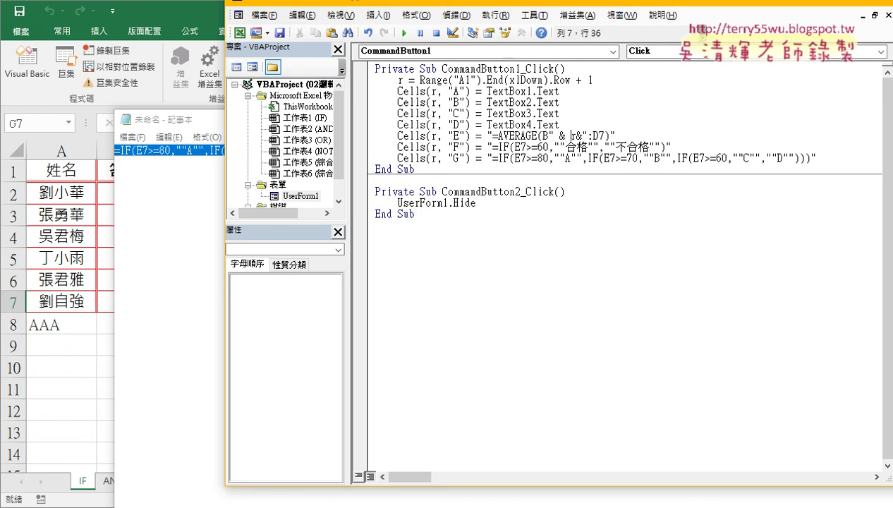
{"action": "key", "text": "Right"}
{"action": "key", "text": "space"}
{"action": "key", "text": "Right"}
{"action": "key", "text": "space"}
{"action": "left_click_drag", "start_coordinate": [549, 136], "coordinate": [598, 136]}
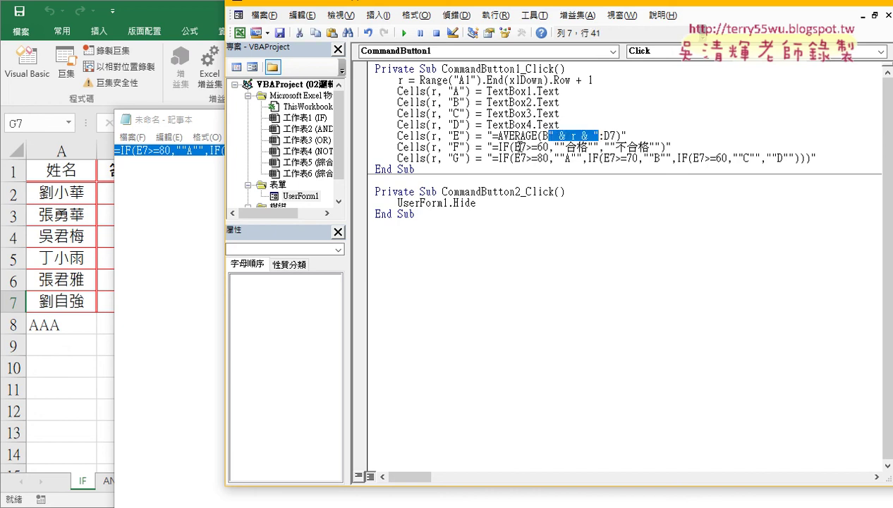
{"action": "right_click", "coordinate": [571, 136]}
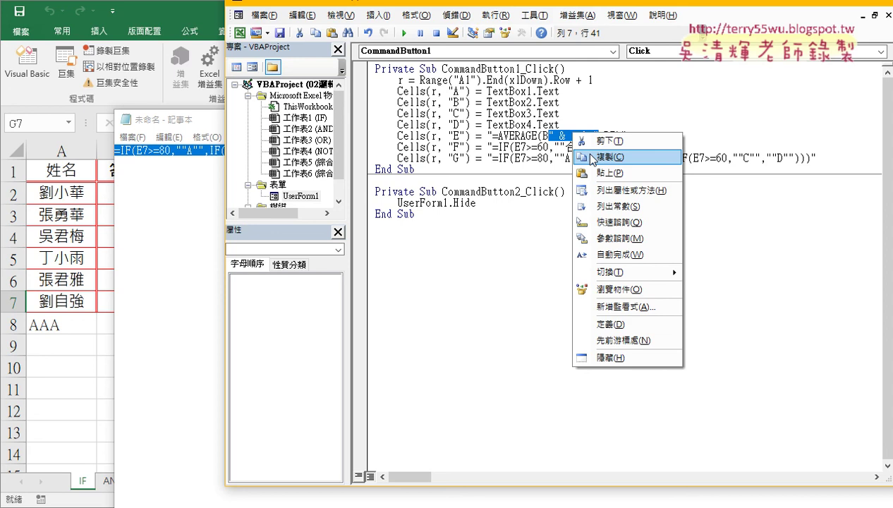
{"action": "left_click", "coordinate": [591, 158]}
Replace row 7 with " & r & " in the average's D7 and the pass/fail formula's E7
{"action": "left_click_drag", "start_coordinate": [612, 136], "coordinate": [606, 136]}
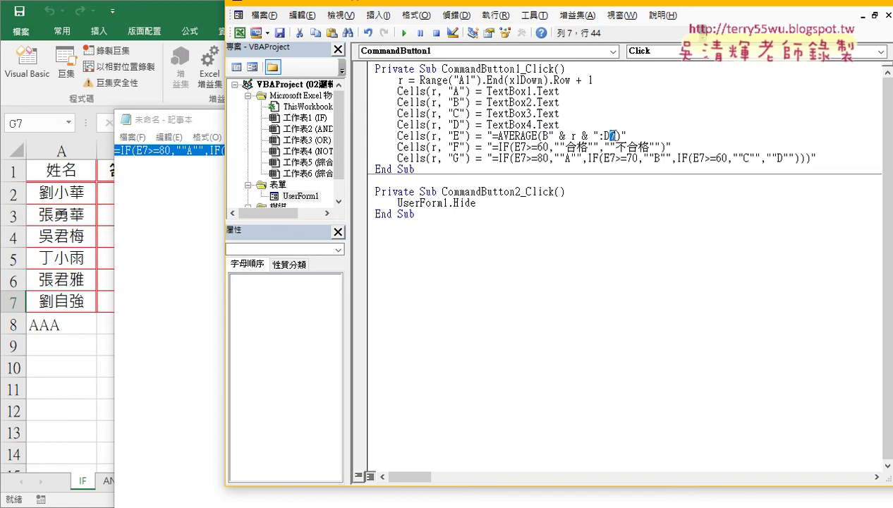
{"action": "right_click", "coordinate": [611, 141]}
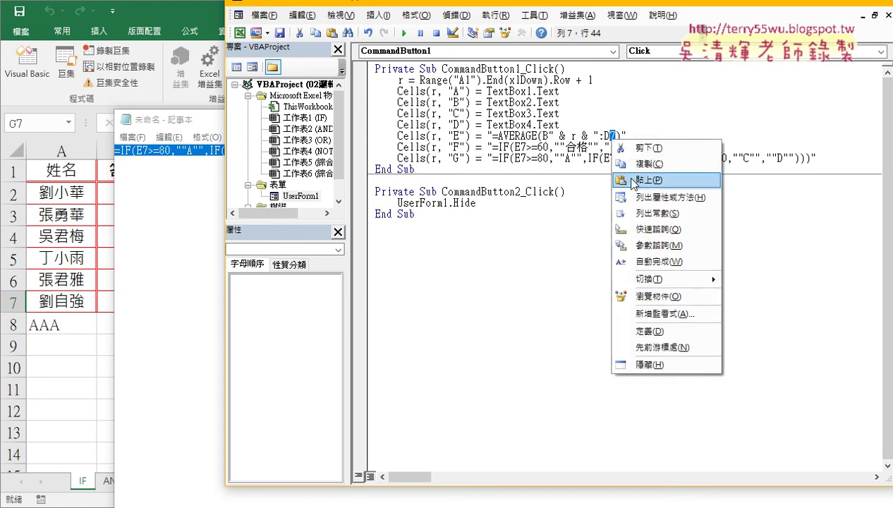
{"action": "left_click", "coordinate": [632, 180]}
{"action": "left_click_drag", "start_coordinate": [526, 147], "coordinate": [519, 158]}
{"action": "right_click", "coordinate": [523, 147]}
{"action": "left_click", "coordinate": [546, 186]}
Replace row 7 with " & r & " in all three E7 references of the grade formula
{"action": "right_click", "coordinate": [520, 158]}
{"action": "left_click", "coordinate": [540, 196]}
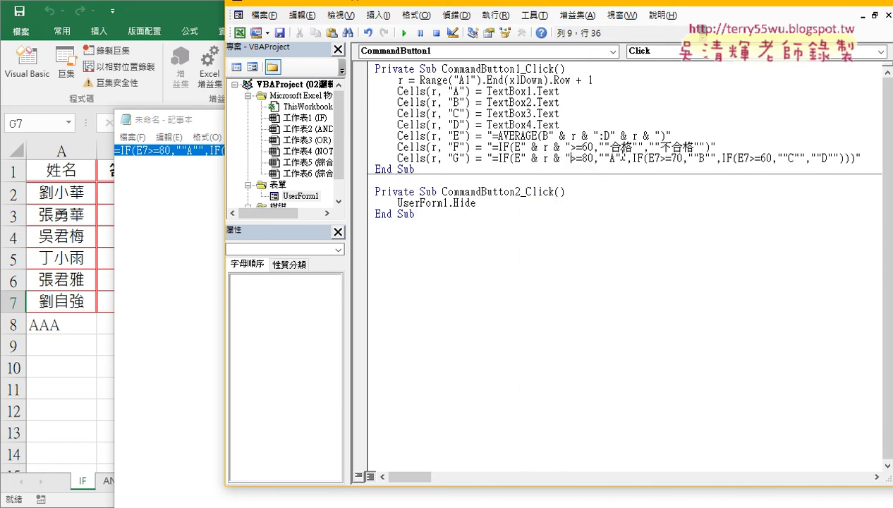
{"action": "left_click_drag", "start_coordinate": [654, 158], "coordinate": [659, 158]}
{"action": "right_click", "coordinate": [655, 160]}
{"action": "left_click", "coordinate": [686, 150]}
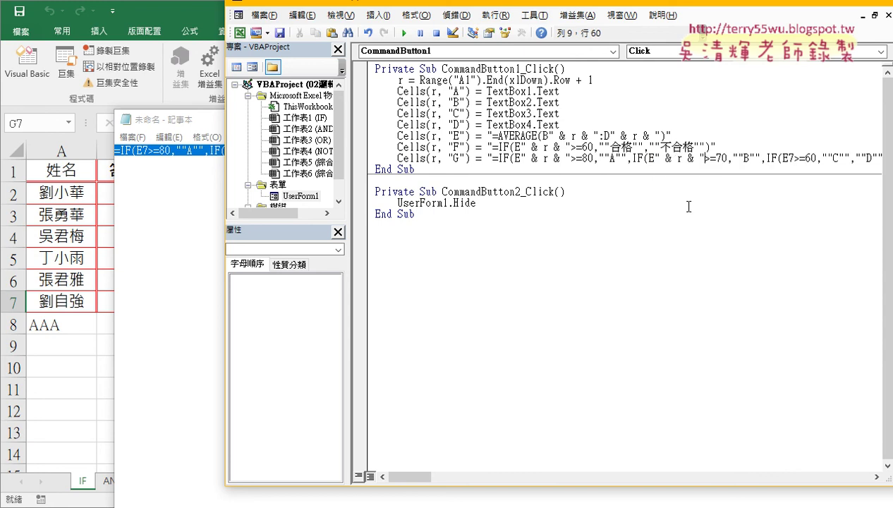
{"action": "left_click_drag", "start_coordinate": [787, 158], "coordinate": [793, 158]}
{"action": "right_click", "coordinate": [790, 158]}
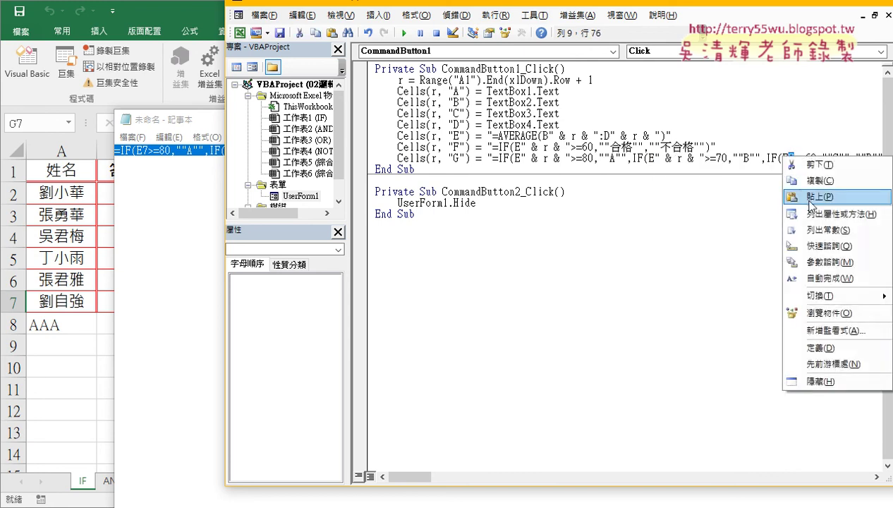
{"action": "left_click", "coordinate": [810, 202]}
{"action": "left_click_drag", "start_coordinate": [782, 158], "coordinate": [835, 158]}
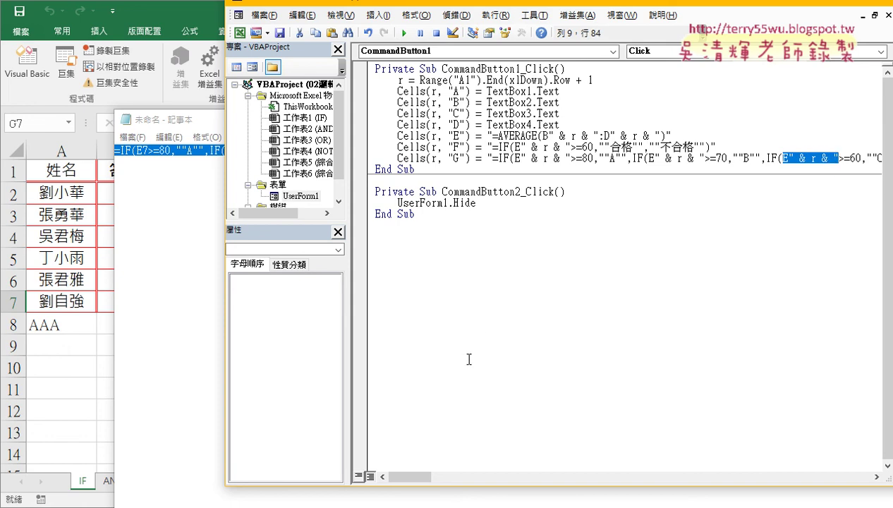
Clear the old test record from A8:D8 on the worksheet
{"action": "left_click", "coordinate": [67, 324]}
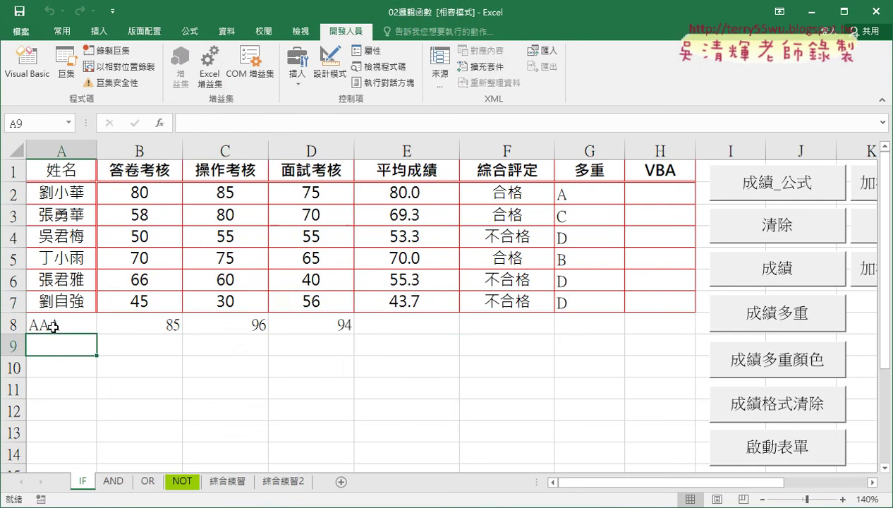
{"action": "left_click_drag", "start_coordinate": [49, 325], "coordinate": [296, 324]}
{"action": "key", "text": "Delete"}
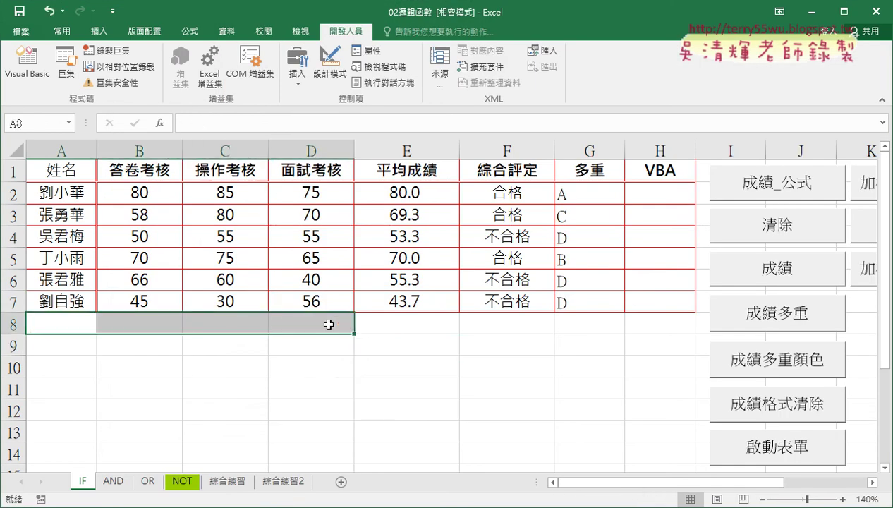
Re-add AAA via the 成績系統 form so row 8 shows 91.66666667, 合格, grade A
{"action": "left_click", "coordinate": [743, 448]}
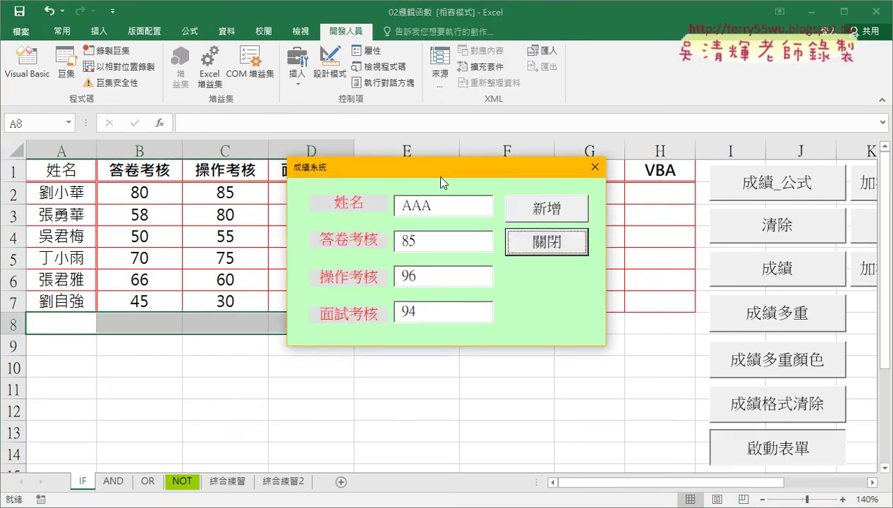
{"action": "left_click_drag", "start_coordinate": [443, 173], "coordinate": [543, 39]}
{"action": "left_click", "coordinate": [643, 79]}
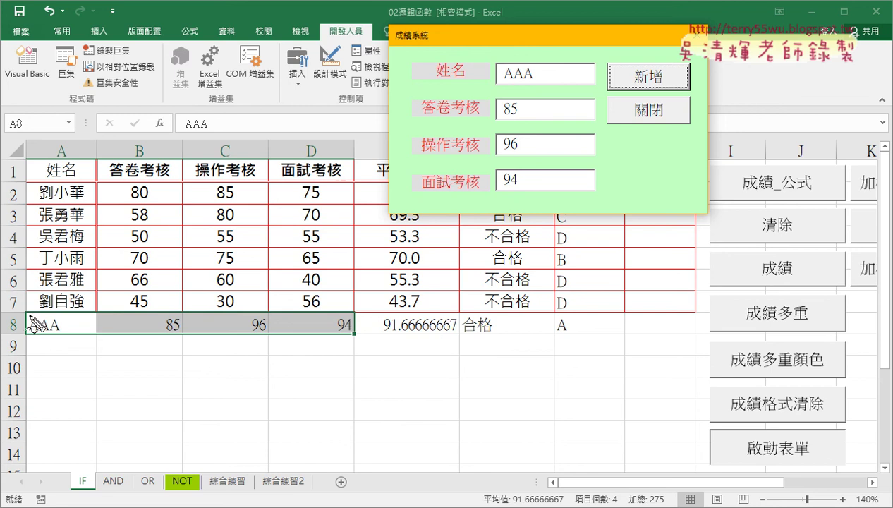
{"action": "mouse_move", "coordinate": [19, 307]}
{"action": "left_mouse_down"}
{"action": "mouse_move", "coordinate": [180, 303]}
{"action": "mouse_move", "coordinate": [21, 344]}
{"action": "left_mouse_up"}
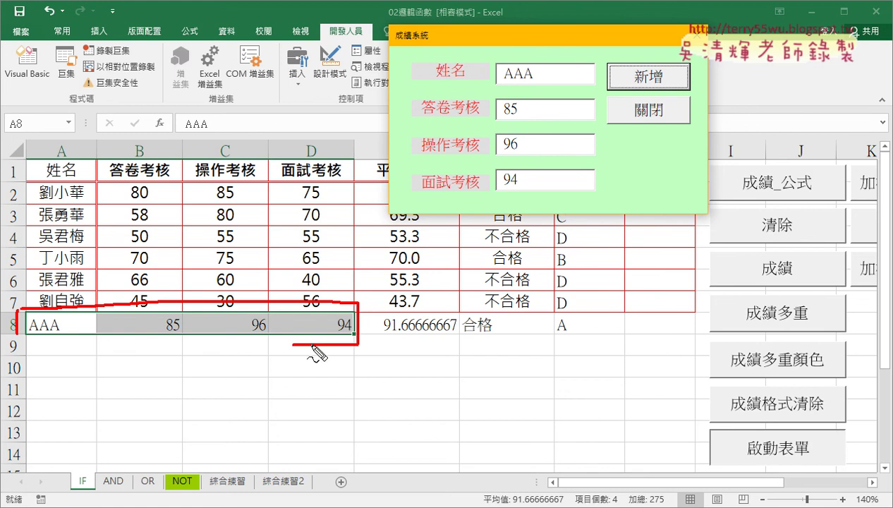
{"action": "mouse_move", "coordinate": [372, 304]}
{"action": "left_mouse_down"}
{"action": "mouse_move", "coordinate": [373, 335]}
{"action": "mouse_move", "coordinate": [399, 336]}
{"action": "mouse_move", "coordinate": [374, 336]}
{"action": "left_mouse_up"}
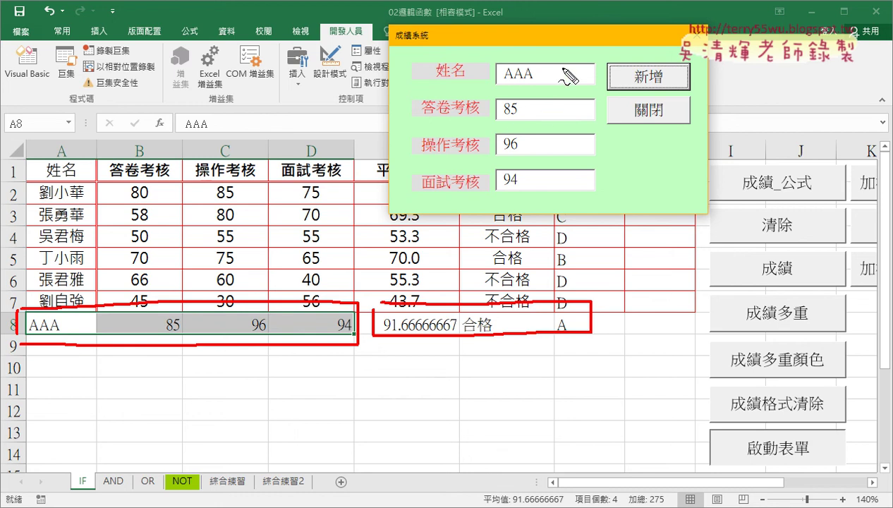
{"action": "left_click_drag", "start_coordinate": [546, 67], "coordinate": [562, 82]}
{"action": "mouse_move", "coordinate": [563, 66]}
{"action": "left_mouse_down"}
{"action": "mouse_move", "coordinate": [545, 83]}
{"action": "mouse_move", "coordinate": [549, 114]}
{"action": "mouse_move", "coordinate": [562, 120]}
{"action": "mouse_move", "coordinate": [541, 186]}
{"action": "mouse_move", "coordinate": [553, 183]}
{"action": "mouse_move", "coordinate": [580, 81]}
{"action": "left_mouse_up"}
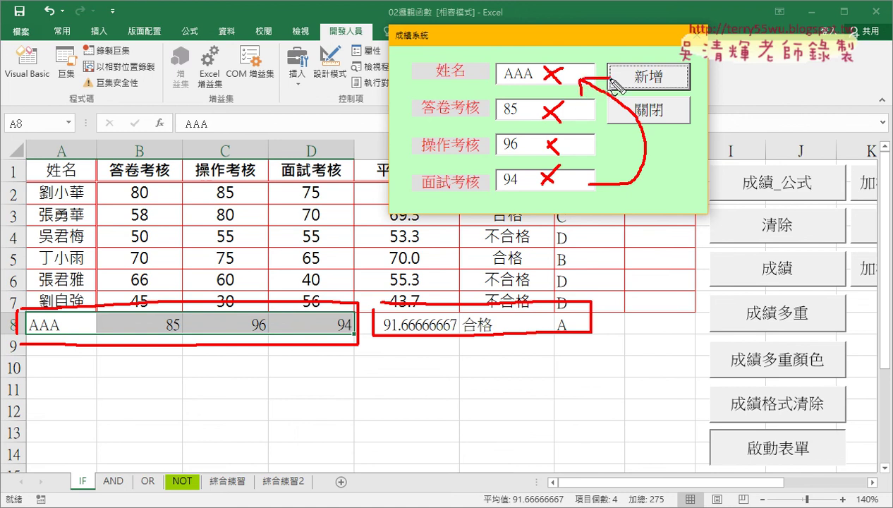
{"action": "key", "text": "Escape"}
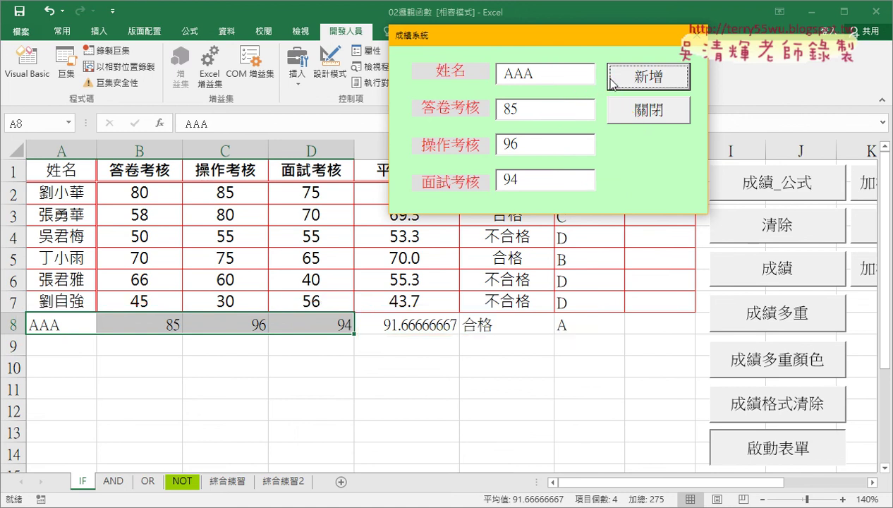
{"action": "left_click", "coordinate": [695, 34]}
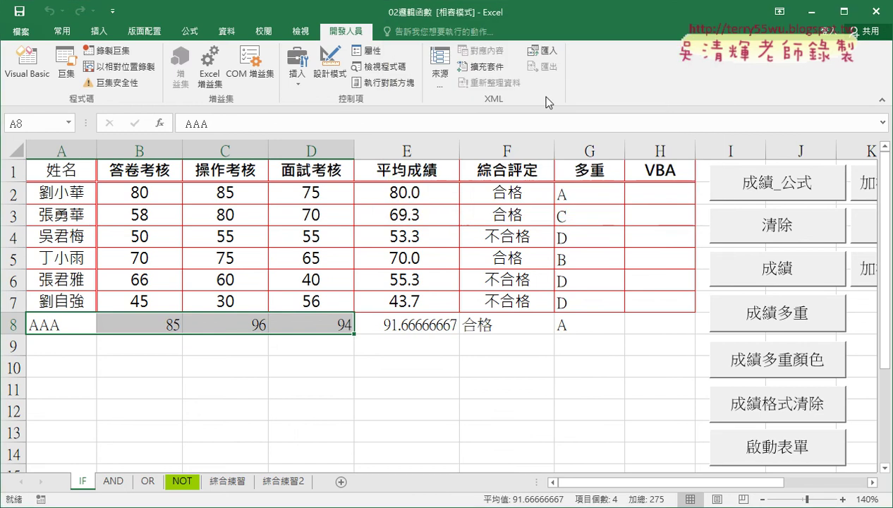
{"action": "left_click", "coordinate": [16, 65]}
Add a TextBox1.Text = "" line at the end of the 新增 click routine
{"action": "left_click", "coordinate": [624, 100]}
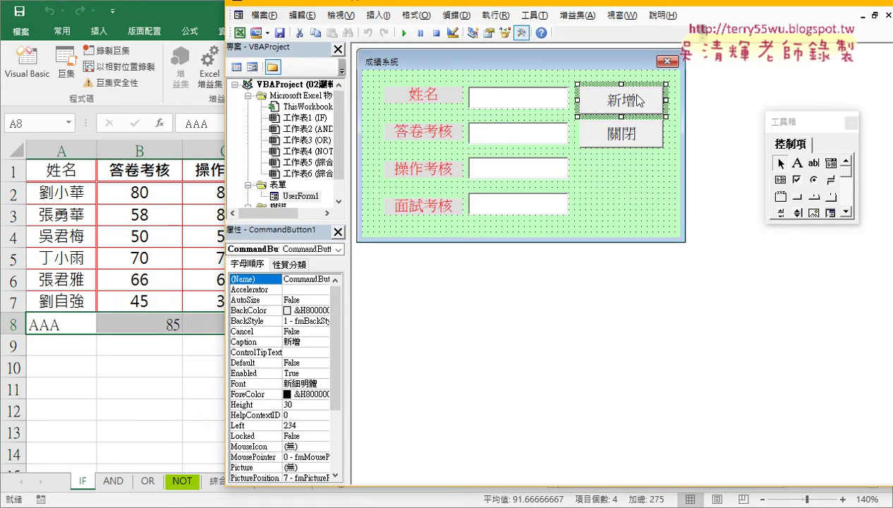
{"action": "double_click", "coordinate": [624, 100]}
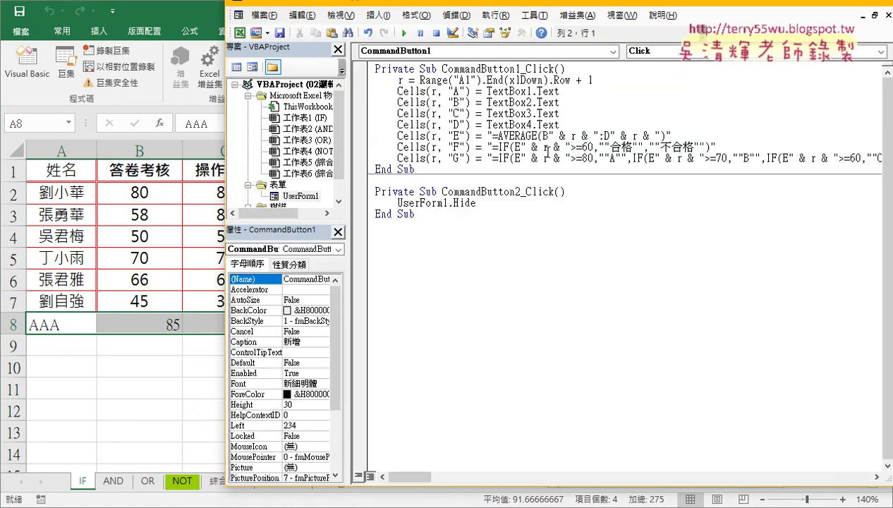
{"action": "key", "text": "End"}
{"action": "key", "text": "Return"}
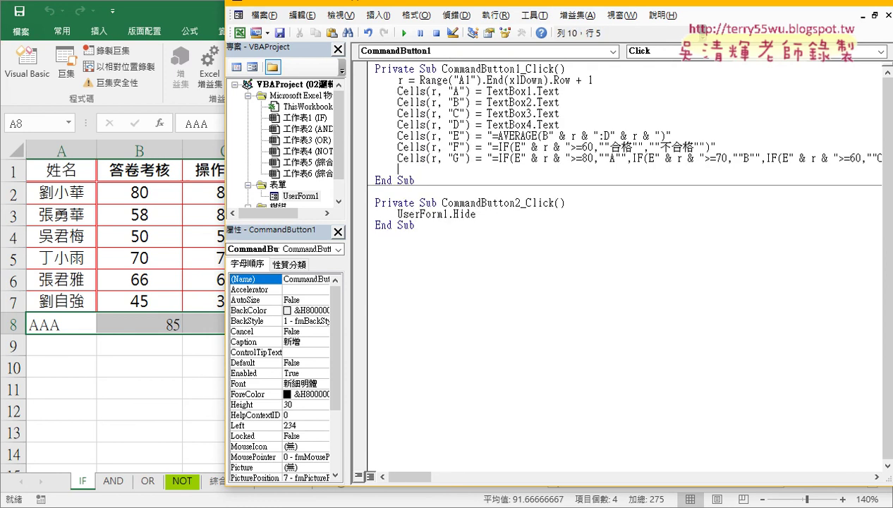
{"action": "key", "text": "Return"}
{"action": "key", "text": "Return"}
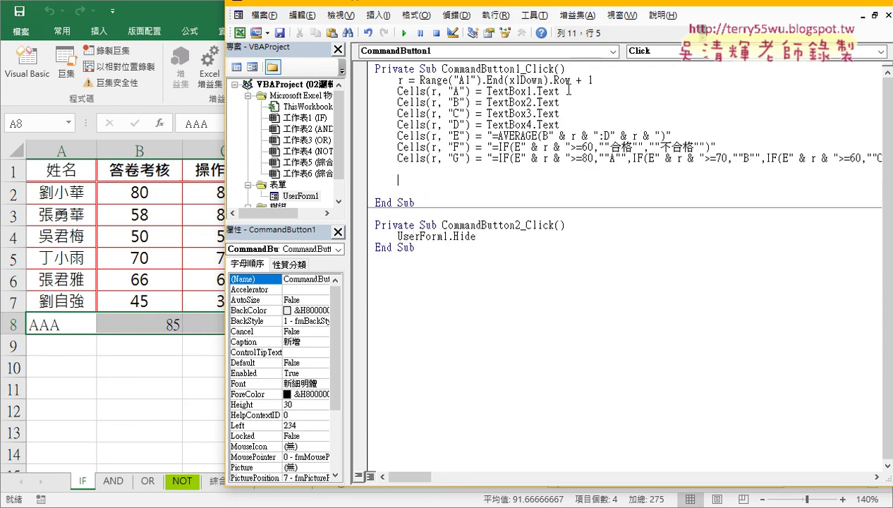
{"action": "mouse_move", "coordinate": [558, 91]}
{"action": "left_mouse_down"}
{"action": "mouse_move", "coordinate": [486, 91]}
{"action": "mouse_move", "coordinate": [446, 185]}
{"action": "left_mouse_up"}
{"action": "type", "text": "\""}
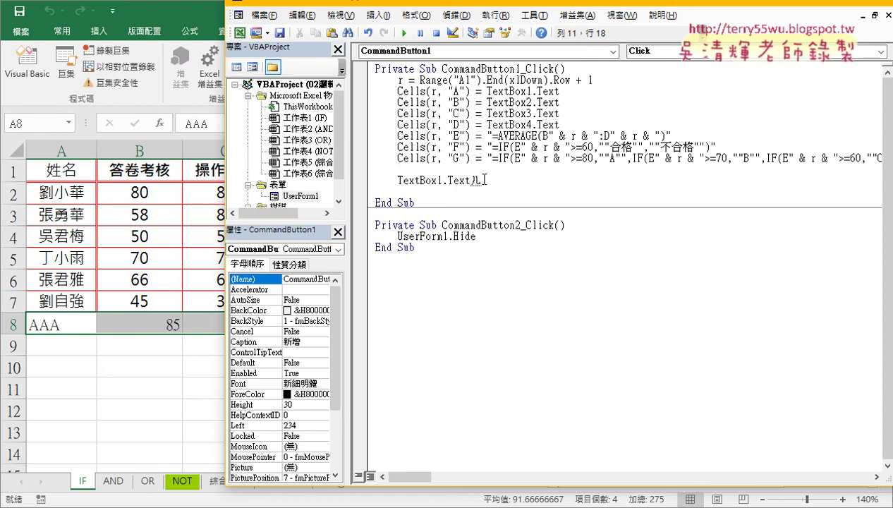
{"action": "key", "text": "BackSpace"}
{"action": "type", "text": "=\"\""}
Duplicate the TextBox1 clearing line three more times below it
{"action": "key", "text": "shift+Home"}
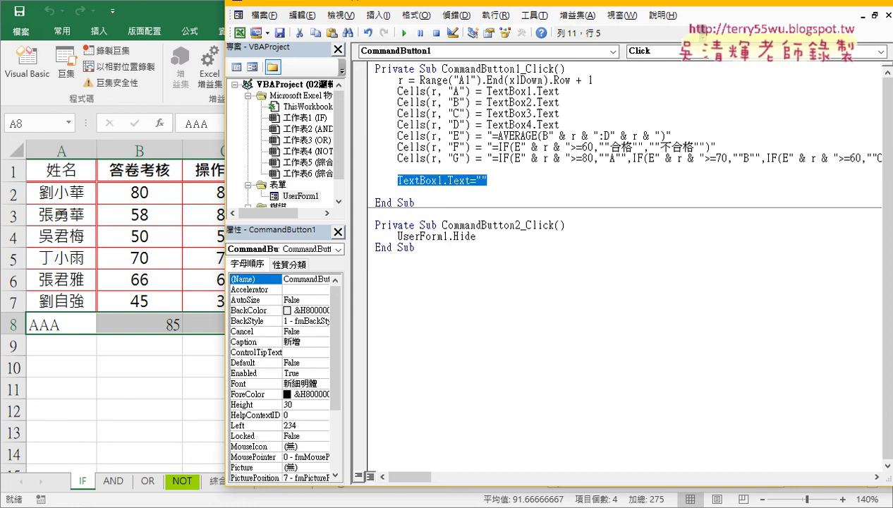
{"action": "key", "text": "ctrl+c"}
{"action": "key", "text": "End"}
{"action": "key", "text": "Return"}
{"action": "key", "text": "ctrl+v"}
{"action": "key", "text": "Return"}
{"action": "key", "text": "ctrl+v"}
{"action": "key", "text": "Return"}
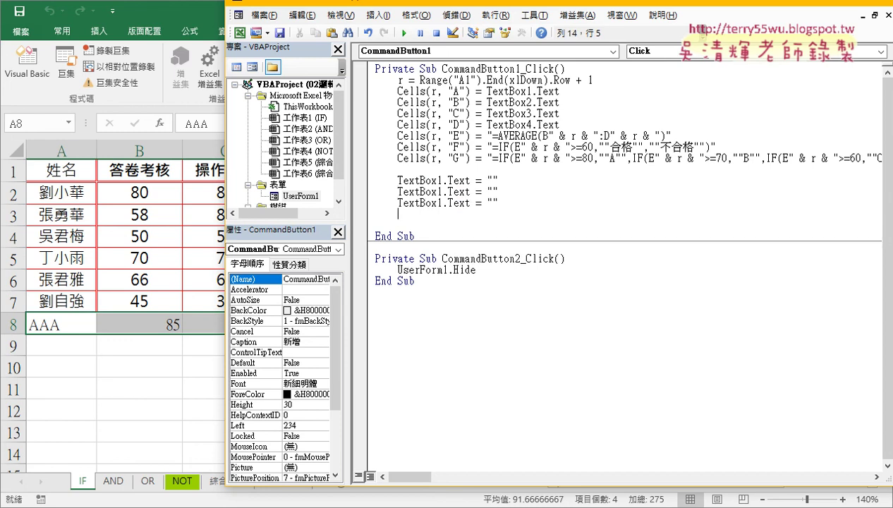
{"action": "key", "text": "ctrl+v"}
Renumber the copies to TextBox2, TextBox3 and TextBox4 and add a blank line before End Sub
{"action": "key", "text": "Up"}
{"action": "key", "text": "Left"}
{"action": "key", "text": "Left"}
{"action": "key", "text": "Left"}
{"action": "key", "text": "Left"}
{"action": "key", "text": "Left"}
{"action": "key", "text": "Left"}
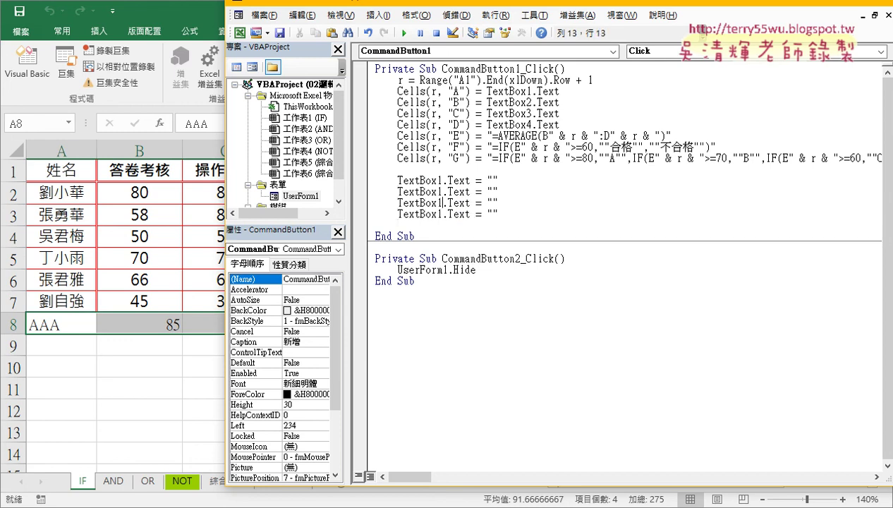
{"action": "key", "text": "Up"}
{"action": "key", "text": "shift+Left"}
{"action": "type", "text": "2"}
{"action": "key", "text": "Down"}
{"action": "key", "text": "shift+Left"}
{"action": "type", "text": "3"}
{"action": "key", "text": "Down"}
{"action": "key", "text": "shift+Left"}
{"action": "type", "text": "4"}
{"action": "key", "text": "Down"}
{"action": "key", "text": "Return"}
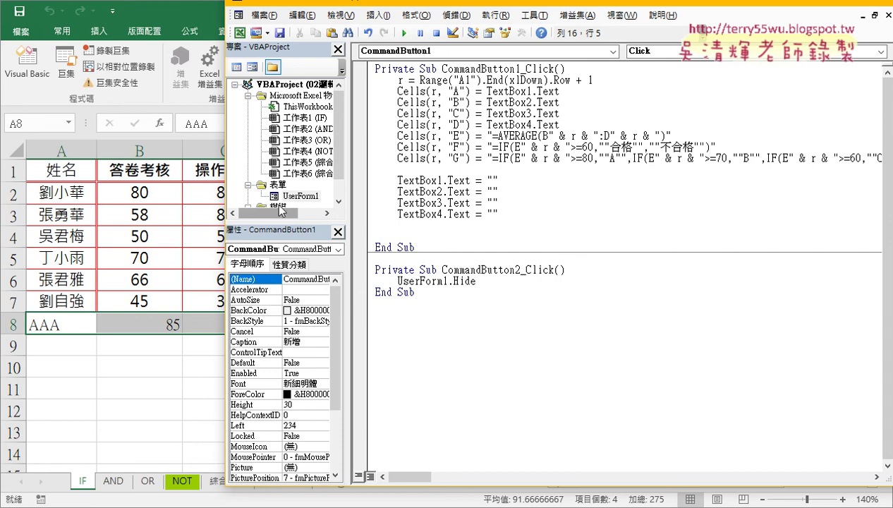
{"action": "double_click", "coordinate": [303, 197]}
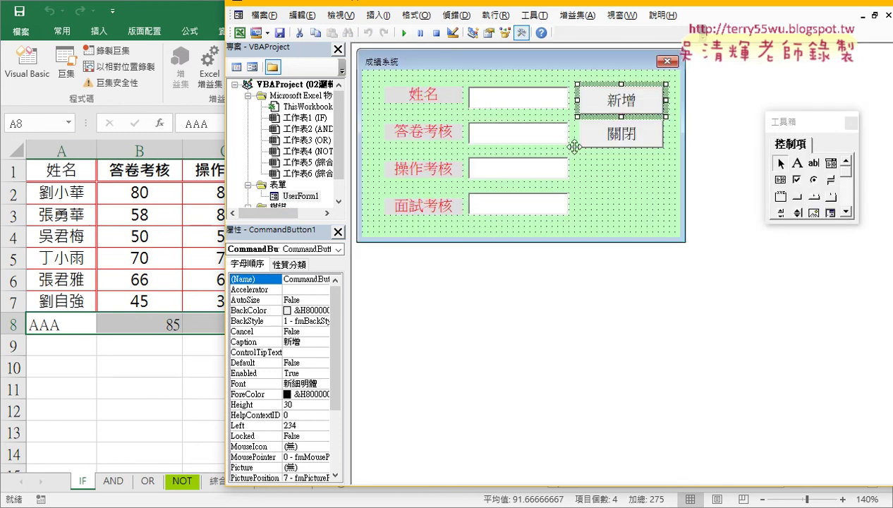
Add TextBox1.SetFocus at the end of the 新增 routine
{"action": "double_click", "coordinate": [619, 100]}
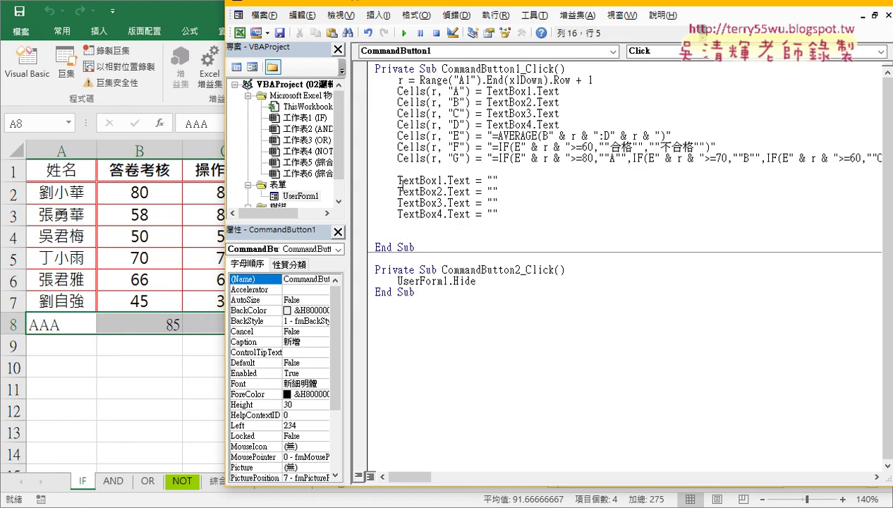
{"action": "mouse_move", "coordinate": [397, 181]}
{"action": "left_mouse_down"}
{"action": "mouse_move", "coordinate": [438, 180]}
{"action": "mouse_move", "coordinate": [423, 242]}
{"action": "left_mouse_up"}
{"action": "type", "text": "."}
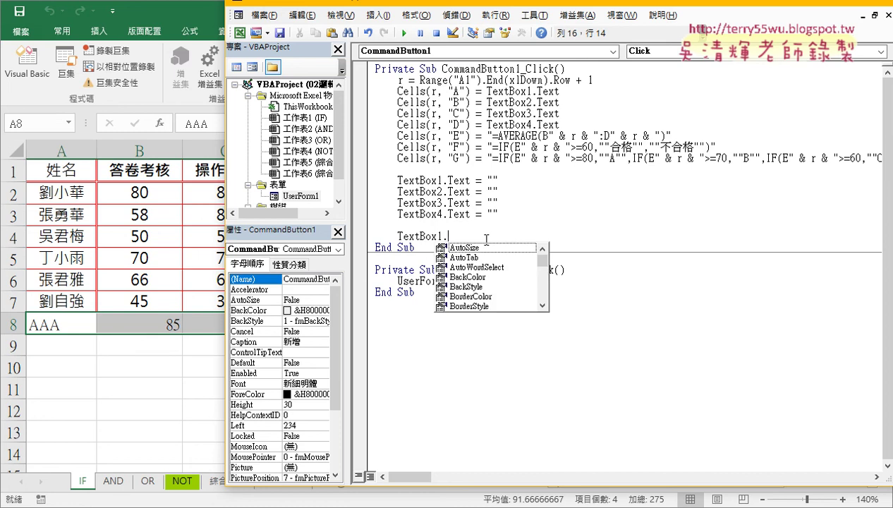
{"action": "type", "text": "se"}
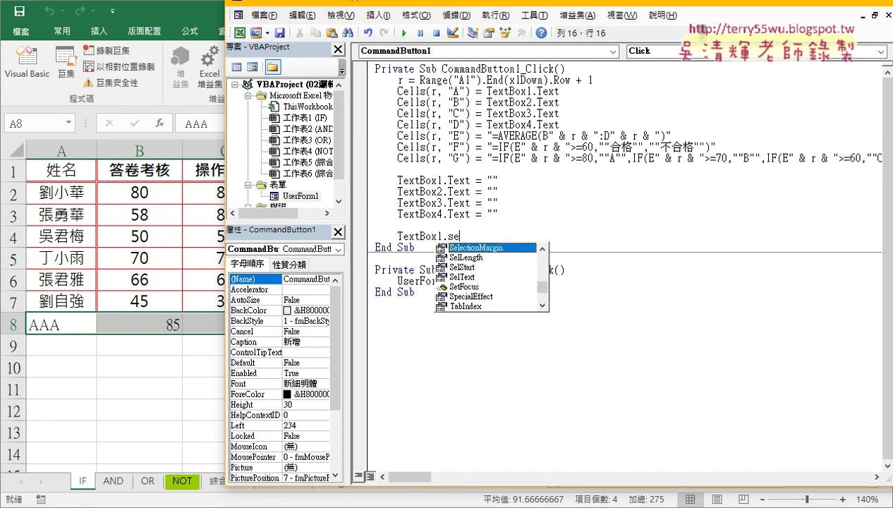
{"action": "type", "text": "t"}
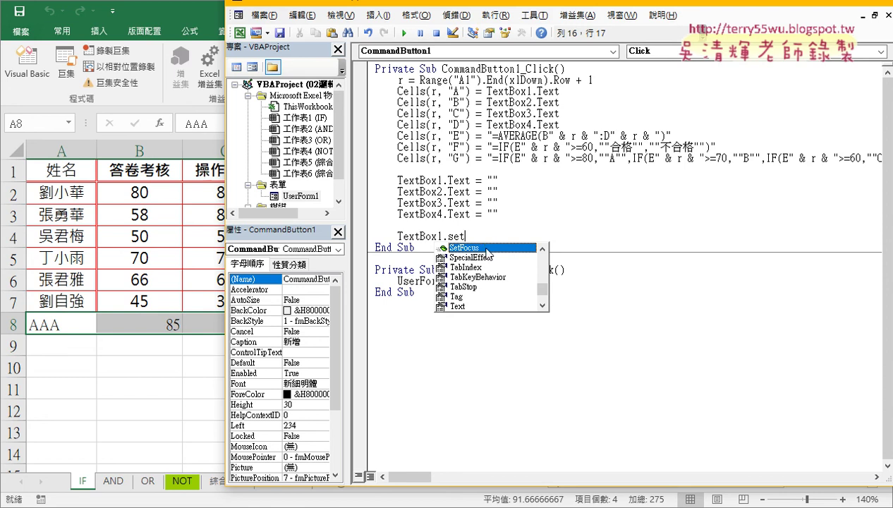
{"action": "double_click", "coordinate": [482, 248]}
{"action": "left_click", "coordinate": [525, 337]}
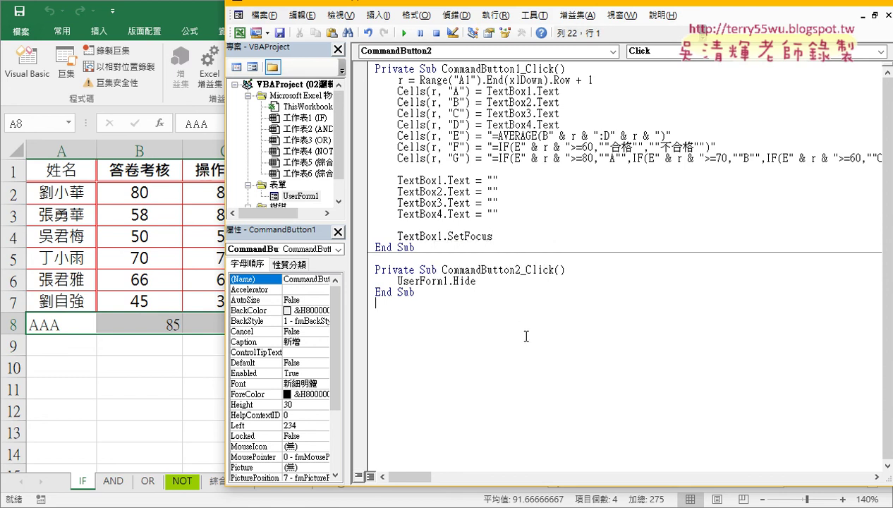
Highlight each code block in turn: field writes, average/pass/grade formulas, clearing lines, SetFocus
{"action": "left_click", "coordinate": [581, 157]}
{"action": "left_click_drag", "start_coordinate": [559, 124], "coordinate": [340, 89]}
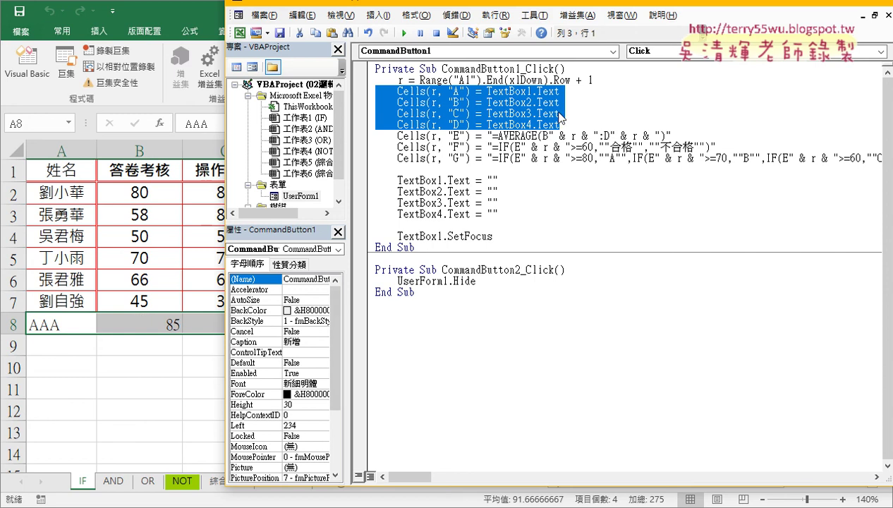
{"action": "left_click_drag", "start_coordinate": [586, 160], "coordinate": [346, 141]}
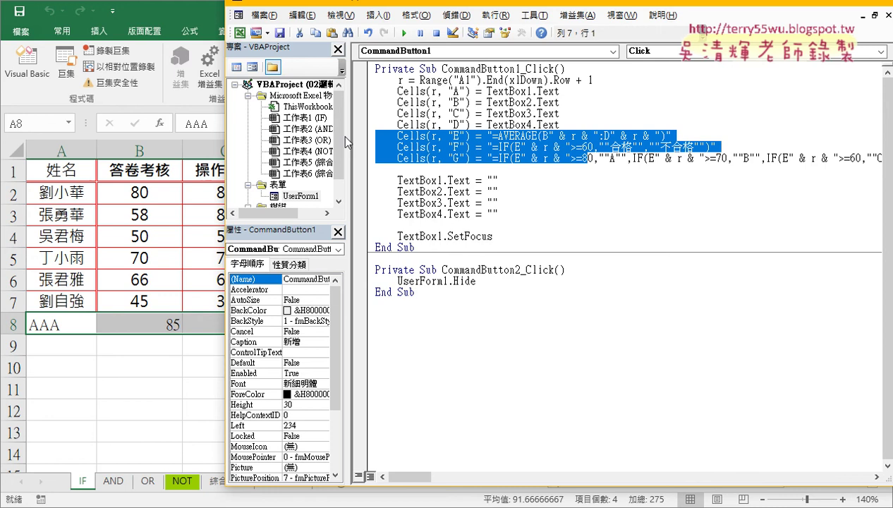
{"action": "left_click_drag", "start_coordinate": [498, 214], "coordinate": [367, 180]}
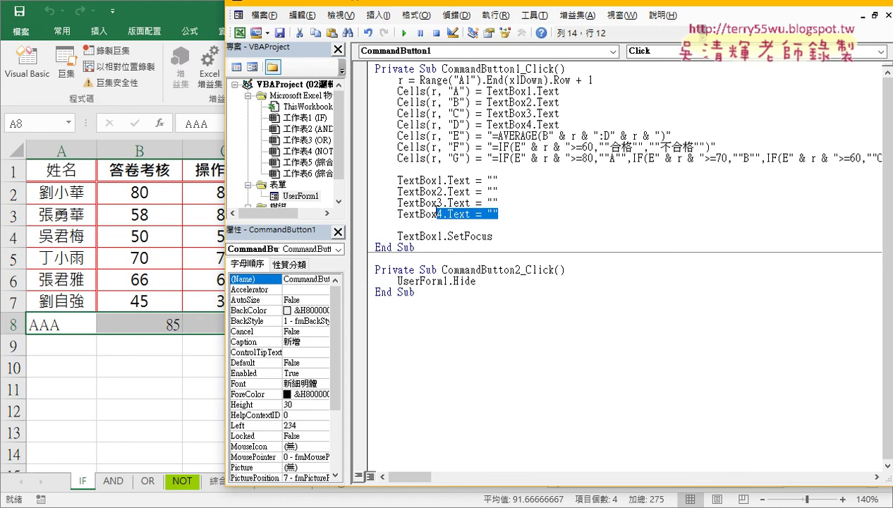
{"action": "left_click_drag", "start_coordinate": [493, 237], "coordinate": [365, 240]}
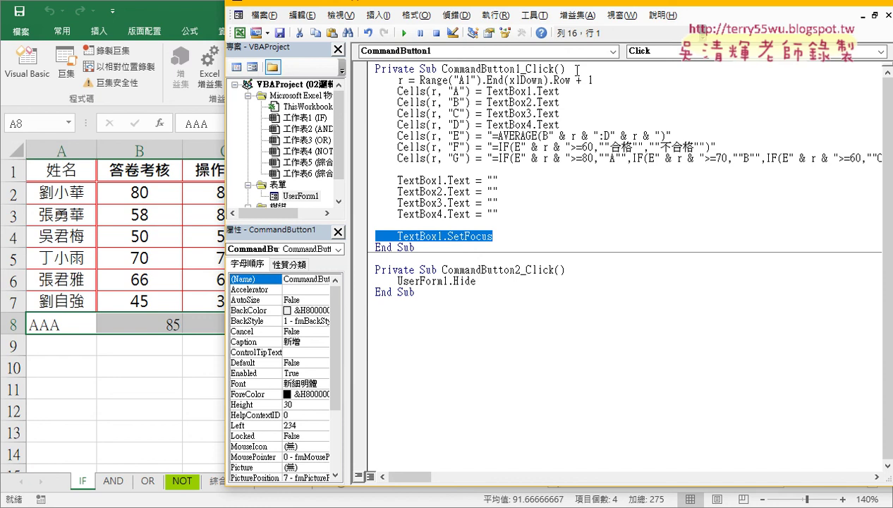
Insert comments '1., '2. and '3. above the three sections of CommandButton1_Click
{"action": "left_click", "coordinate": [577, 71]}
{"action": "key", "text": "Return"}
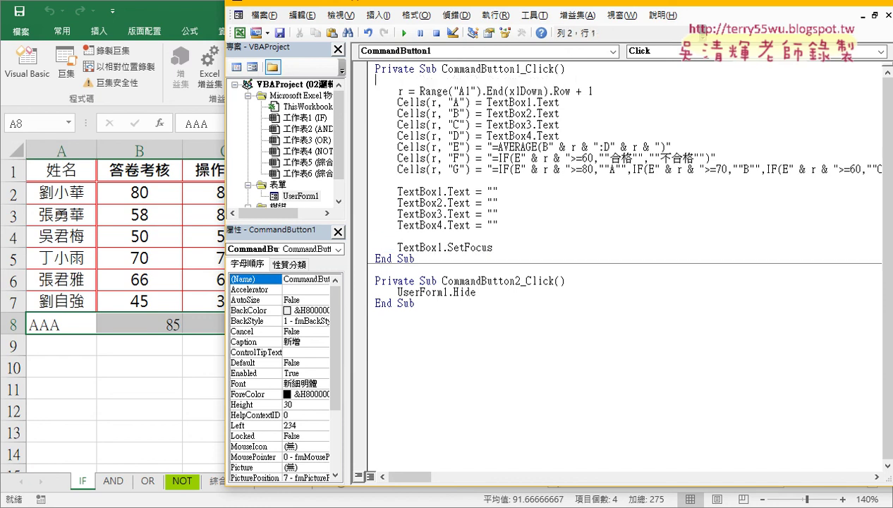
{"action": "type", "text": "'"}
{"action": "type", "text": "1."}
{"action": "key", "text": "Down"}
{"action": "key", "text": "Down"}
{"action": "key", "text": "Down"}
{"action": "key", "text": "Down"}
{"action": "key", "text": "Down"}
{"action": "key", "text": "Down"}
{"action": "key", "text": "Down"}
{"action": "key", "text": "Down"}
{"action": "type", "text": "'32"}
{"action": "key", "text": "BackSpace"}
{"action": "key", "text": "BackSpace"}
{"action": "type", "text": "2."}
{"action": "key", "text": "Down"}
{"action": "key", "text": "Down"}
{"action": "key", "text": "Down"}
{"action": "key", "text": "Down"}
{"action": "key", "text": "Down"}
{"action": "type", "text": "'3."}
Clear the old row 8 entry in columns A–G and run UserForm1 with F5
{"action": "left_click", "coordinate": [90, 358]}
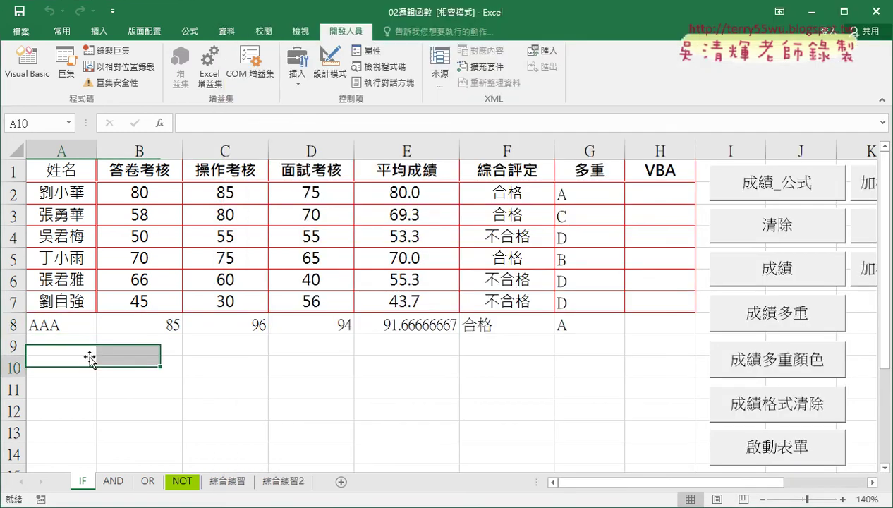
{"action": "left_click_drag", "start_coordinate": [64, 325], "coordinate": [606, 321]}
{"action": "key", "text": "Delete"}
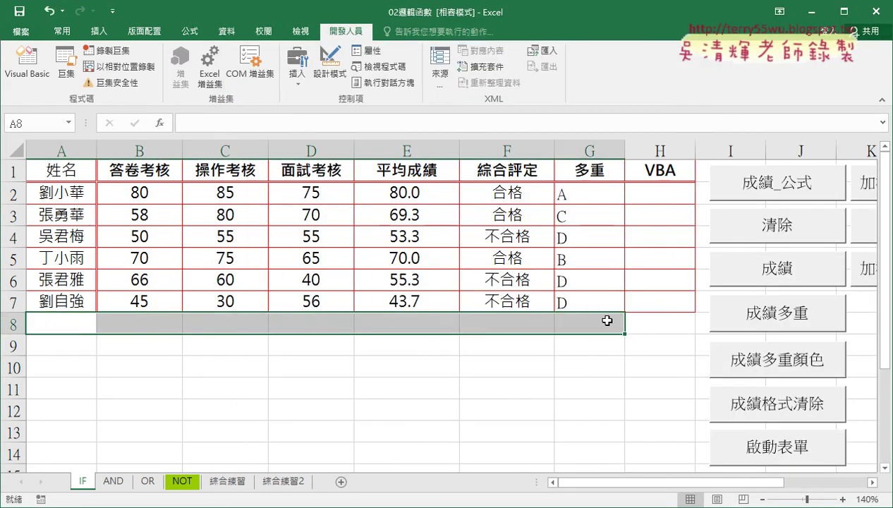
{"action": "key", "text": "alt+F11"}
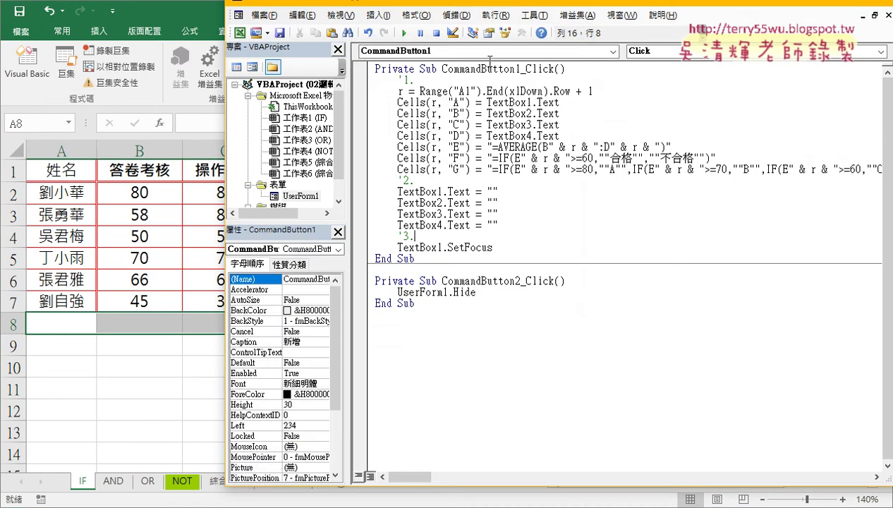
{"action": "key", "text": "F5"}
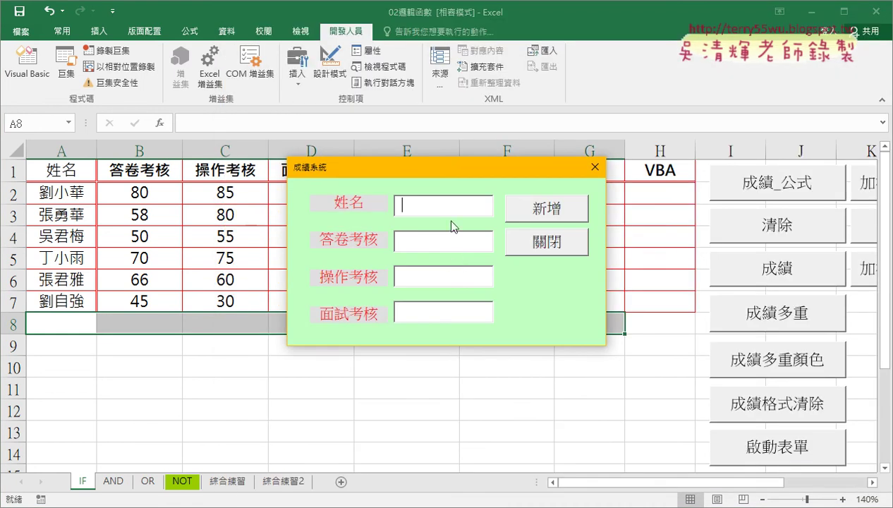
Add AAA with scores 85, 85 and 52, giving average 74, 合格, grade B
{"action": "type", "text": "AAA"}
{"action": "key", "text": "Tab"}
{"action": "type", "text": "85"}
{"action": "key", "text": "Tab"}
{"action": "type", "text": "85"}
{"action": "key", "text": "Tab"}
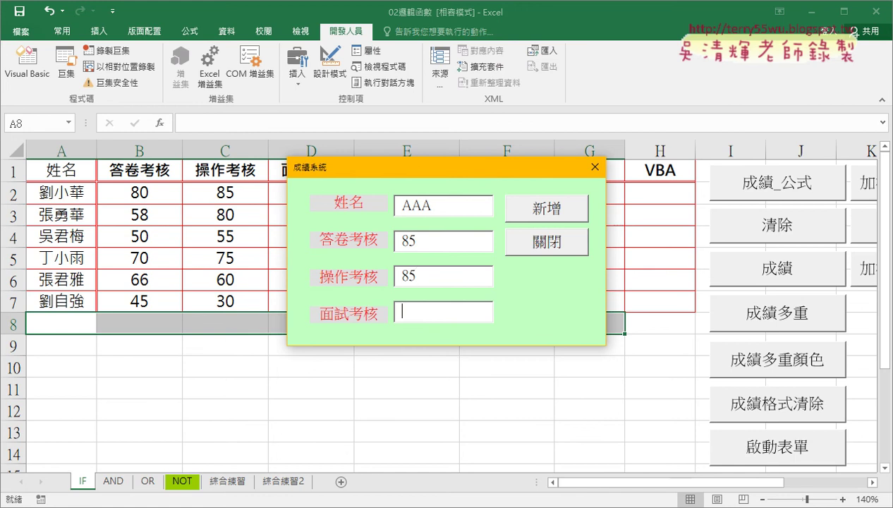
{"action": "type", "text": "52"}
{"action": "left_click_drag", "start_coordinate": [478, 172], "coordinate": [696, 70]}
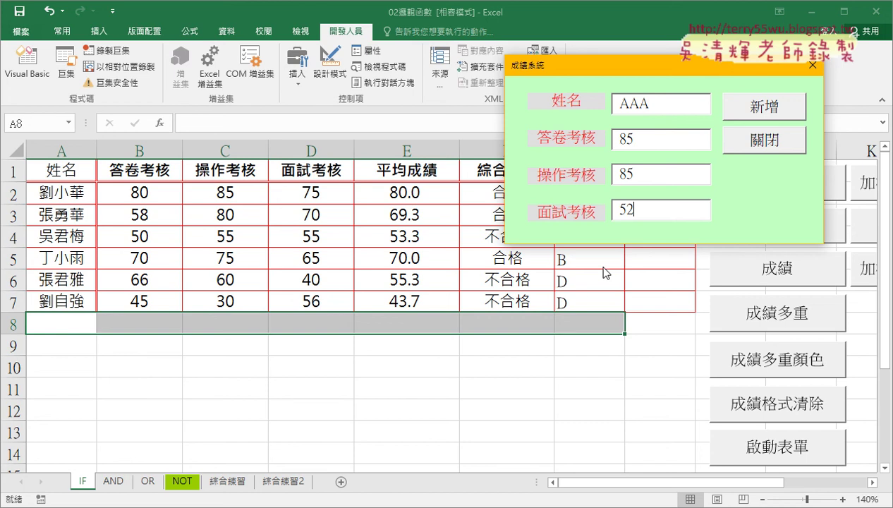
{"action": "left_click", "coordinate": [763, 107]}
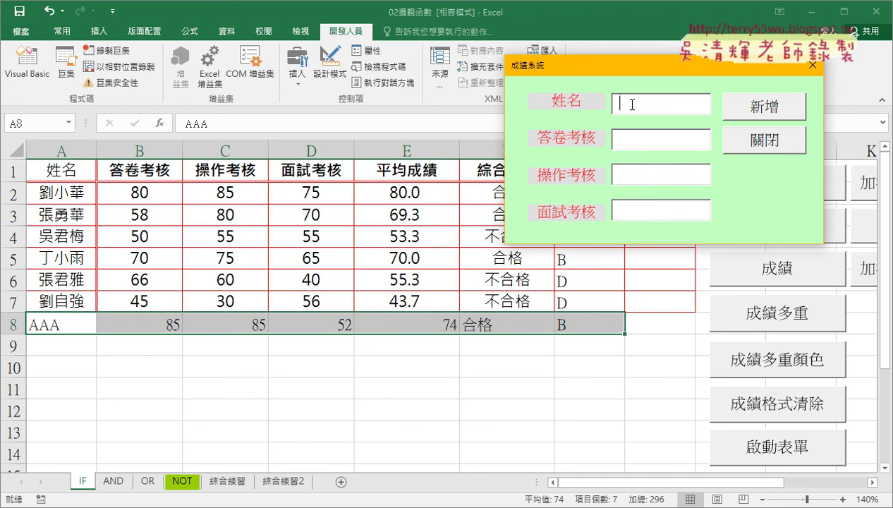
Add BBB with scores 85, 84 and 41, then submit blank fields to get #DIV/0!
{"action": "type", "text": "BBB"}
{"action": "key", "text": "Tab"}
{"action": "type", "text": "85"}
{"action": "key", "text": "Tab"}
{"action": "type", "text": "84"}
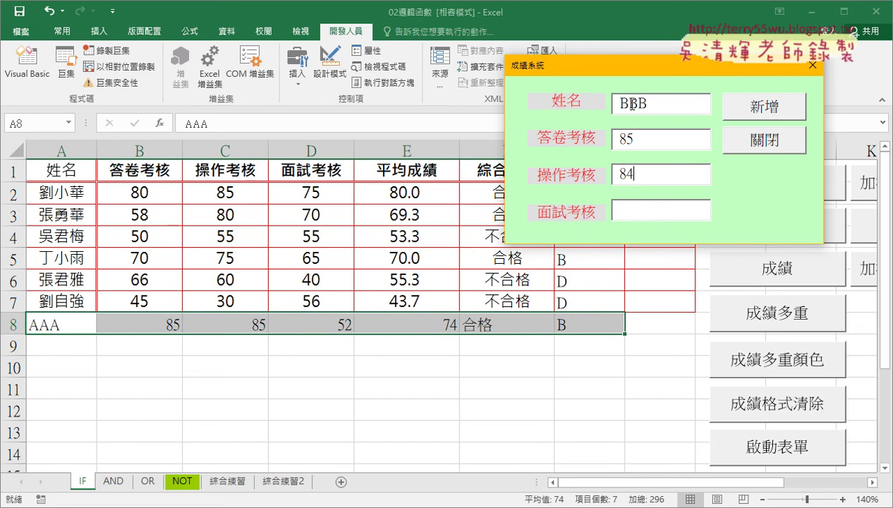
{"action": "key", "text": "Tab"}
{"action": "type", "text": "41"}
{"action": "left_click", "coordinate": [768, 112]}
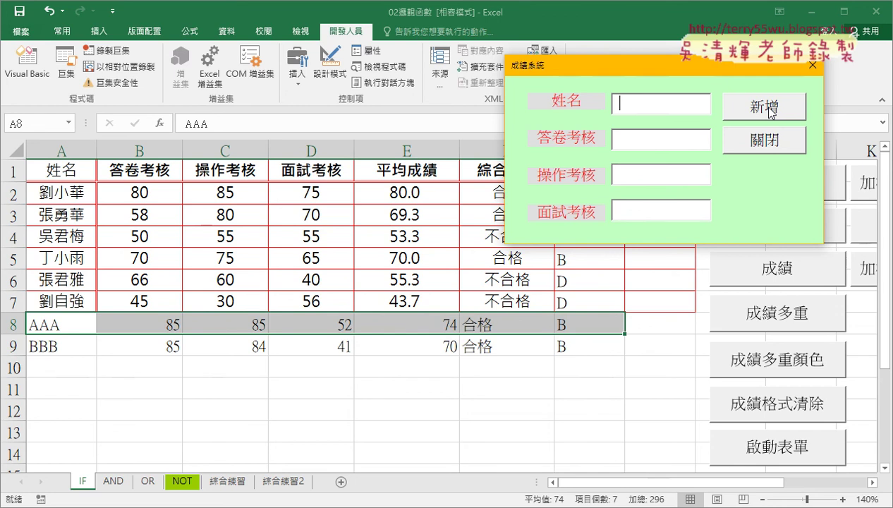
{"action": "left_click", "coordinate": [770, 111]}
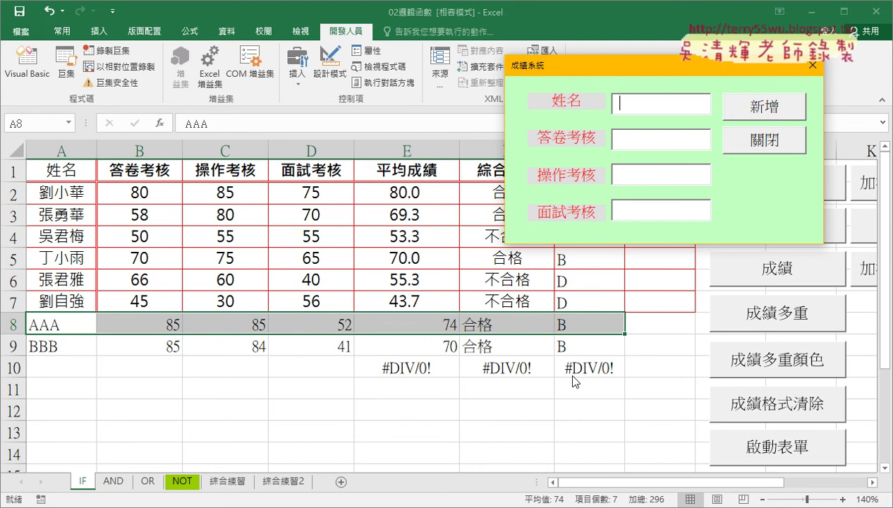
Close the form and scroll the Google Docs notes to the 新增按鈕VBA程式 section
{"action": "left_click", "coordinate": [794, 66]}
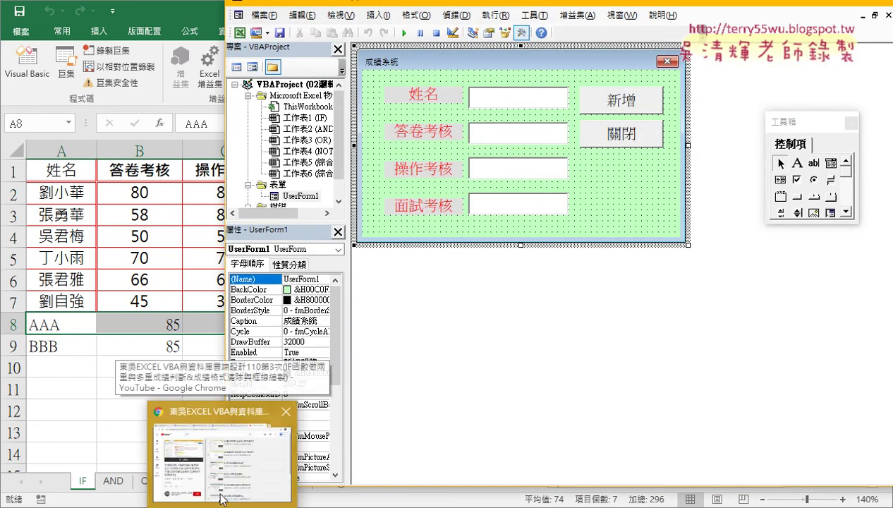
{"action": "left_click", "coordinate": [226, 438]}
{"action": "left_click", "coordinate": [220, 25]}
{"action": "scroll", "coordinate": [295, 290], "scroll_direction": "down", "scroll_amount": 4}
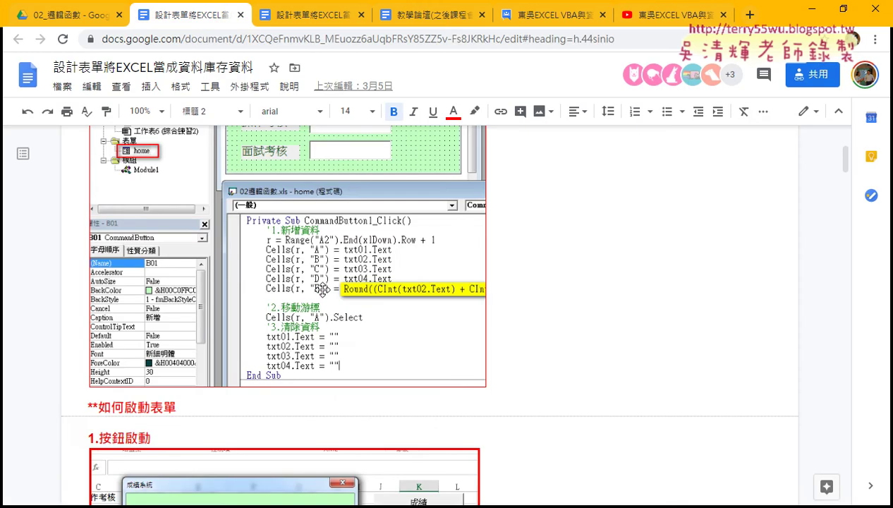
{"action": "scroll", "coordinate": [295, 289], "scroll_direction": "down", "scroll_amount": 3}
{"action": "scroll", "coordinate": [295, 290], "scroll_direction": "down", "scroll_amount": 3}
{"action": "scroll", "coordinate": [295, 290], "scroll_direction": "down", "scroll_amount": 2}
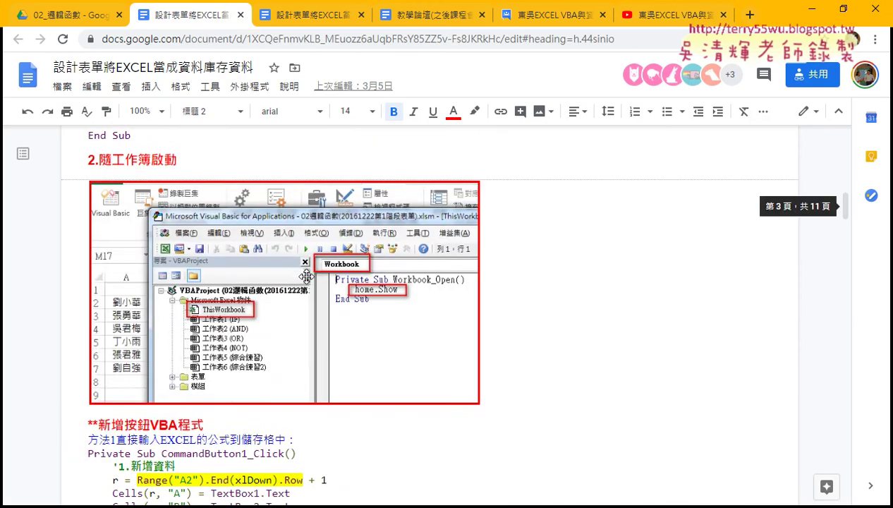
{"action": "scroll", "coordinate": [296, 282], "scroll_direction": "down", "scroll_amount": 4}
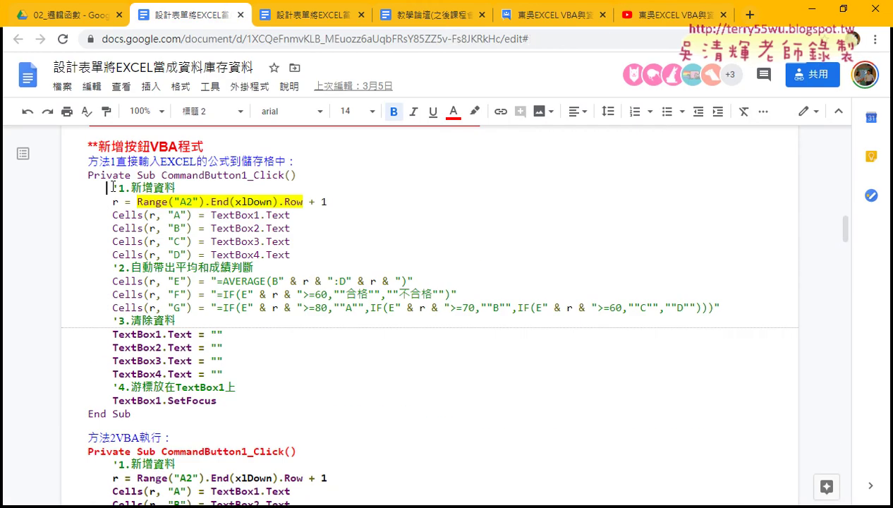
Highlight the notes' 新增資料, field-clearing and SetFocus lines to compare with the code
{"action": "left_click_drag", "start_coordinate": [106, 185], "coordinate": [266, 267]}
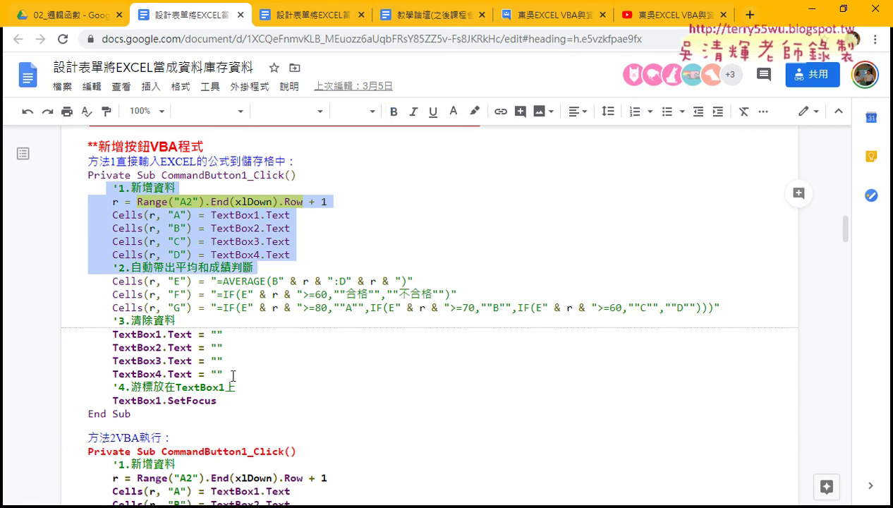
{"action": "left_click_drag", "start_coordinate": [224, 373], "coordinate": [60, 336]}
{"action": "left_click", "coordinate": [170, 400]}
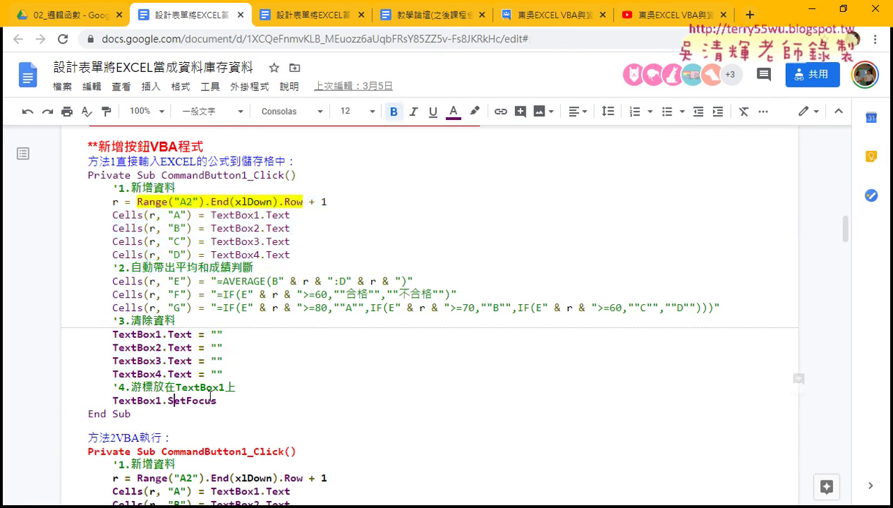